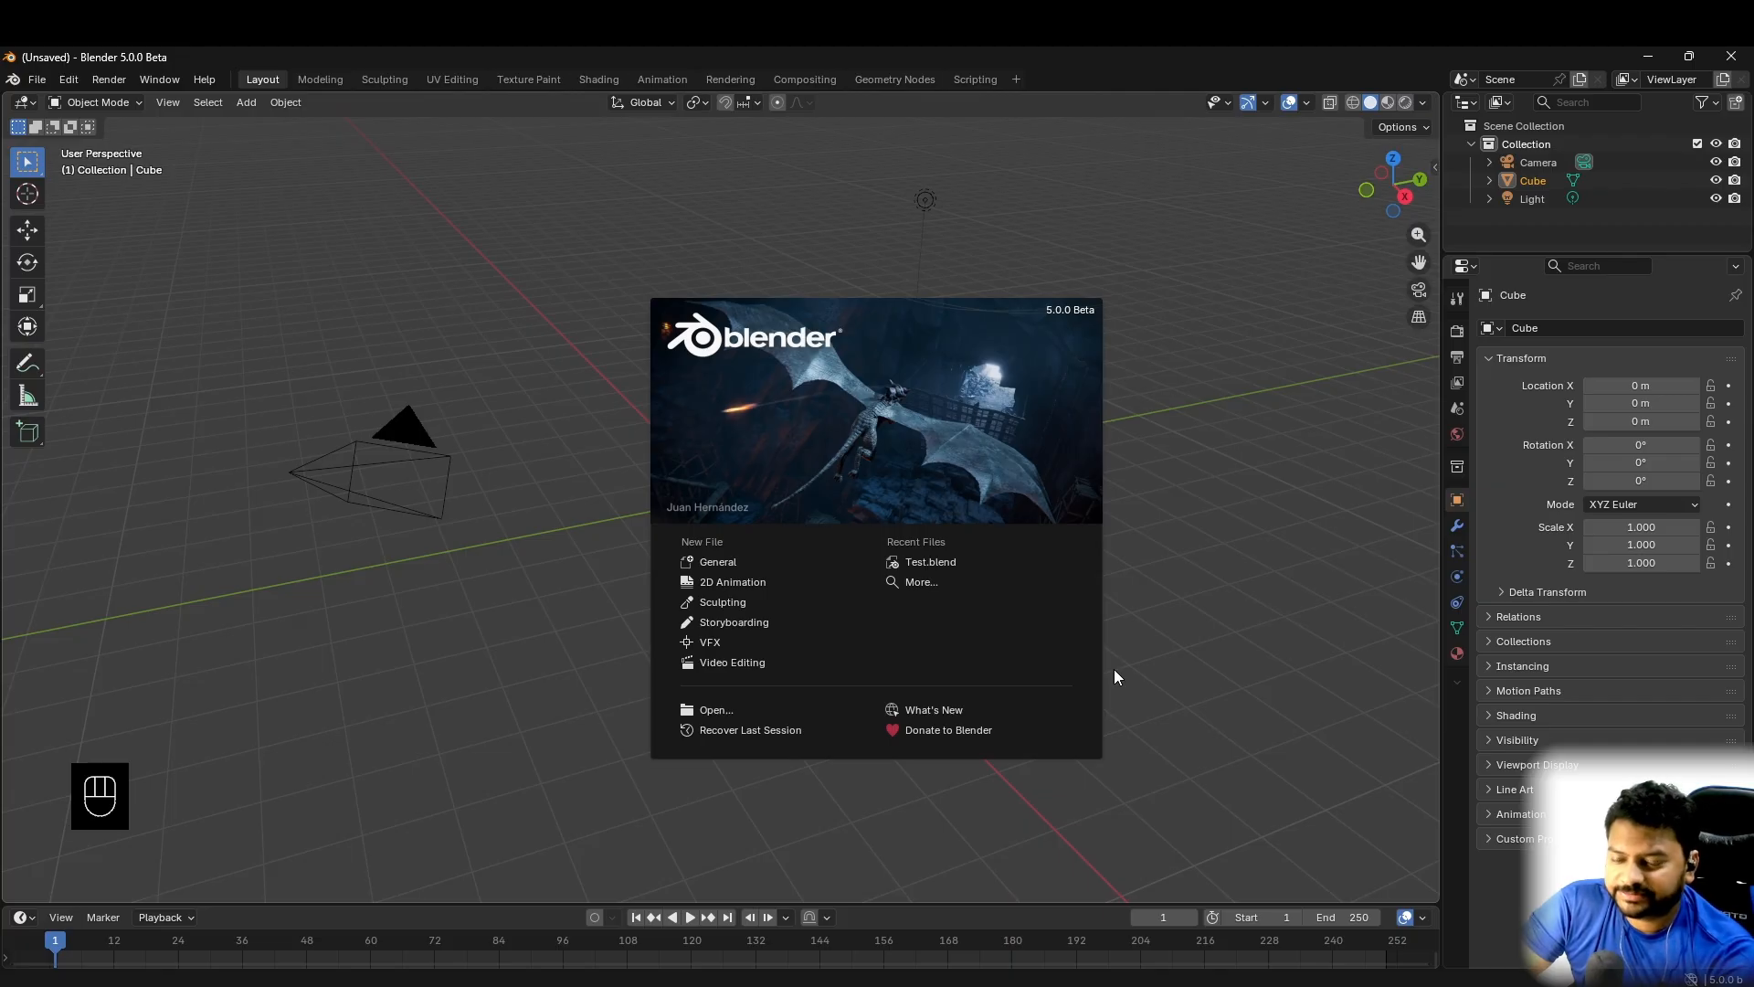
- Add a second camera at the origin of the default scene
left_click(573, 417)
scroll(835, 518, "down", 3)
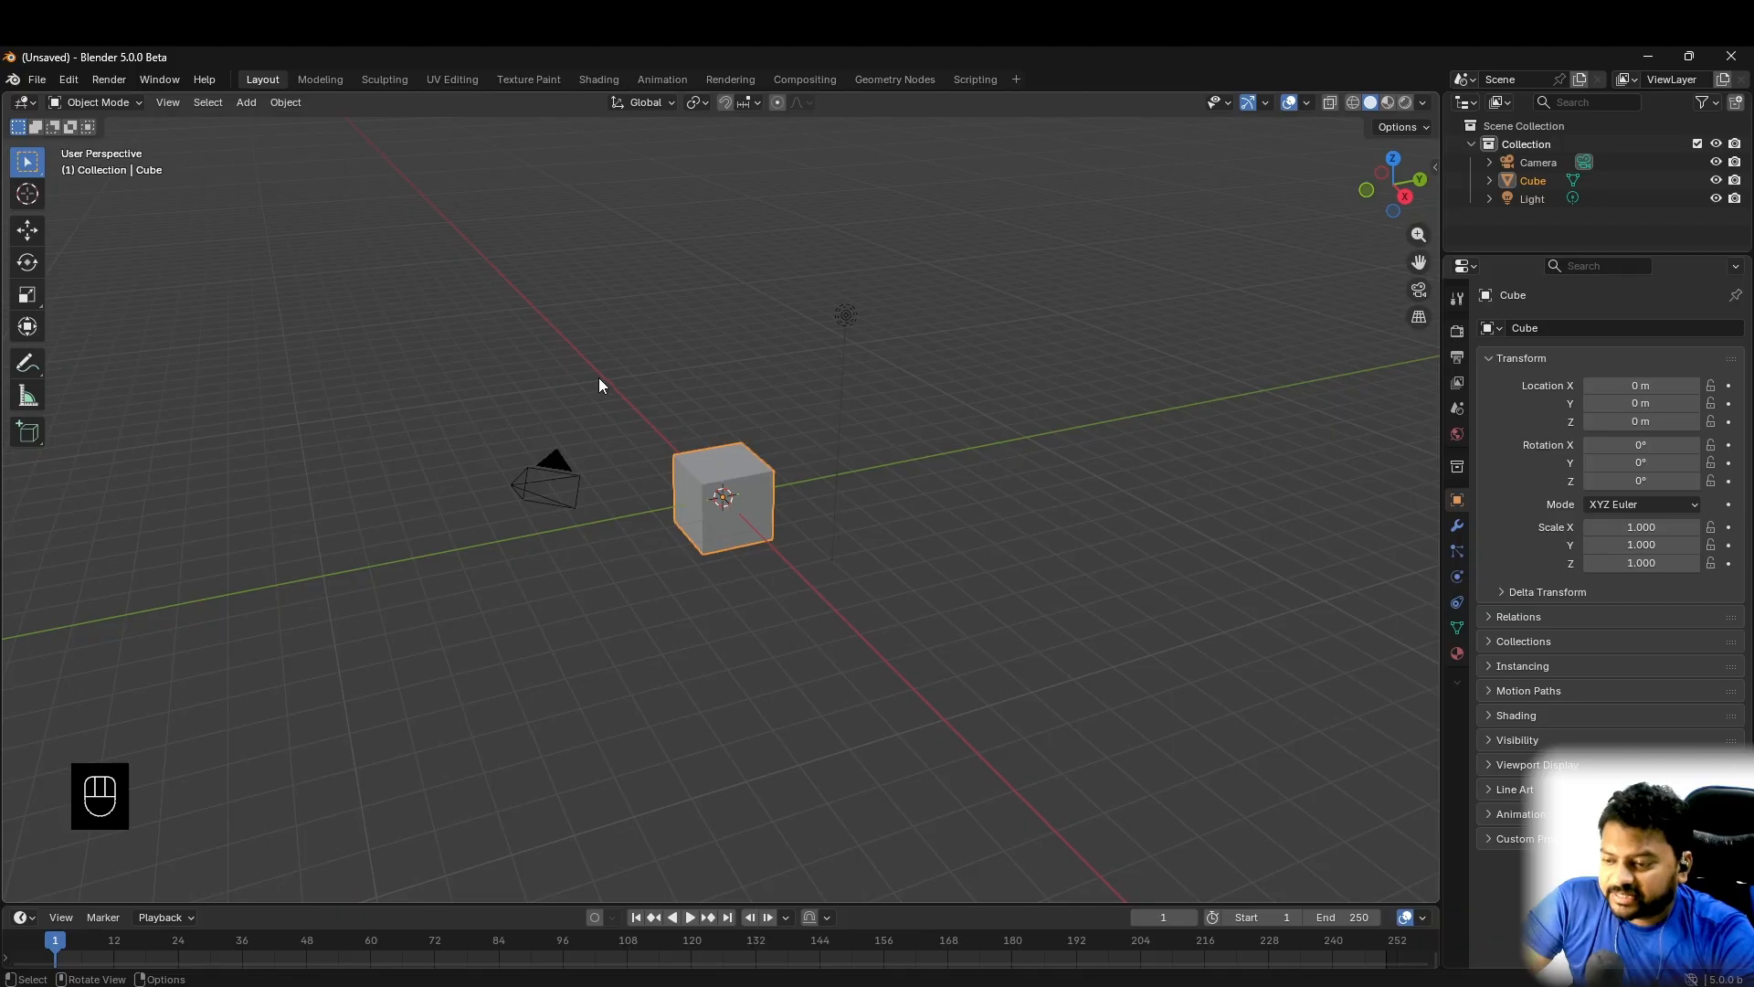
left_click_drag(482, 262, 1097, 686)
left_click(656, 617)
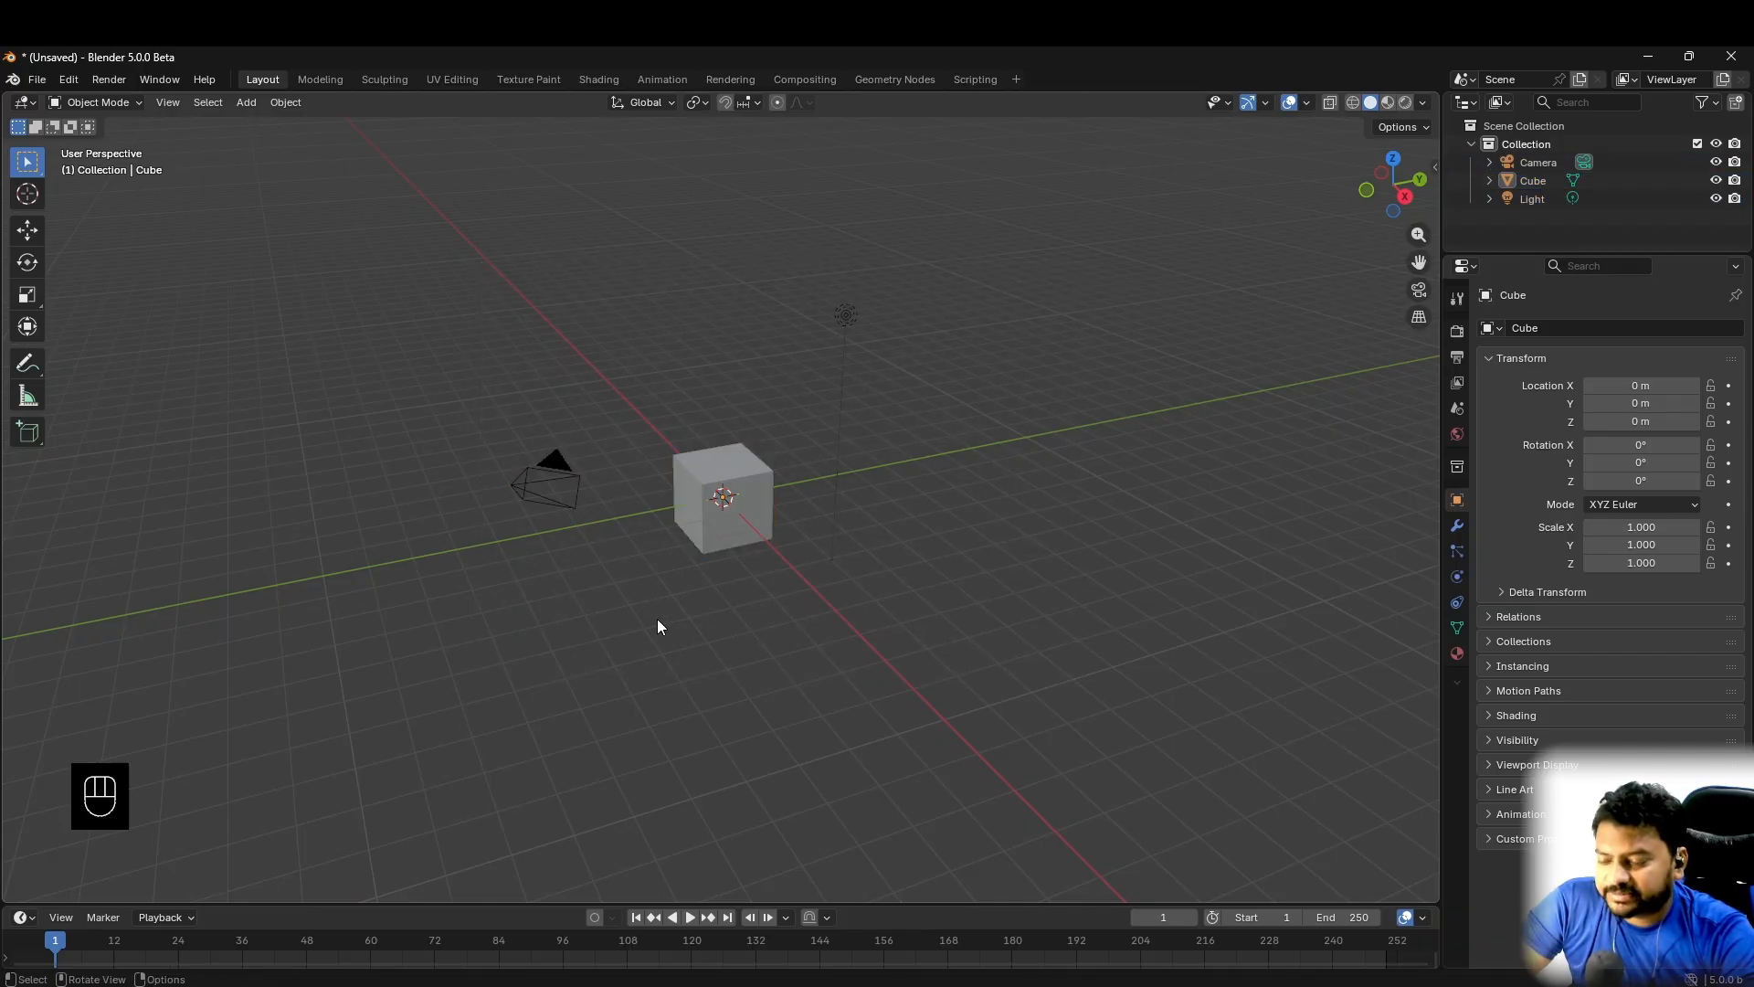
middle_click_drag(656, 618, 544, 550)
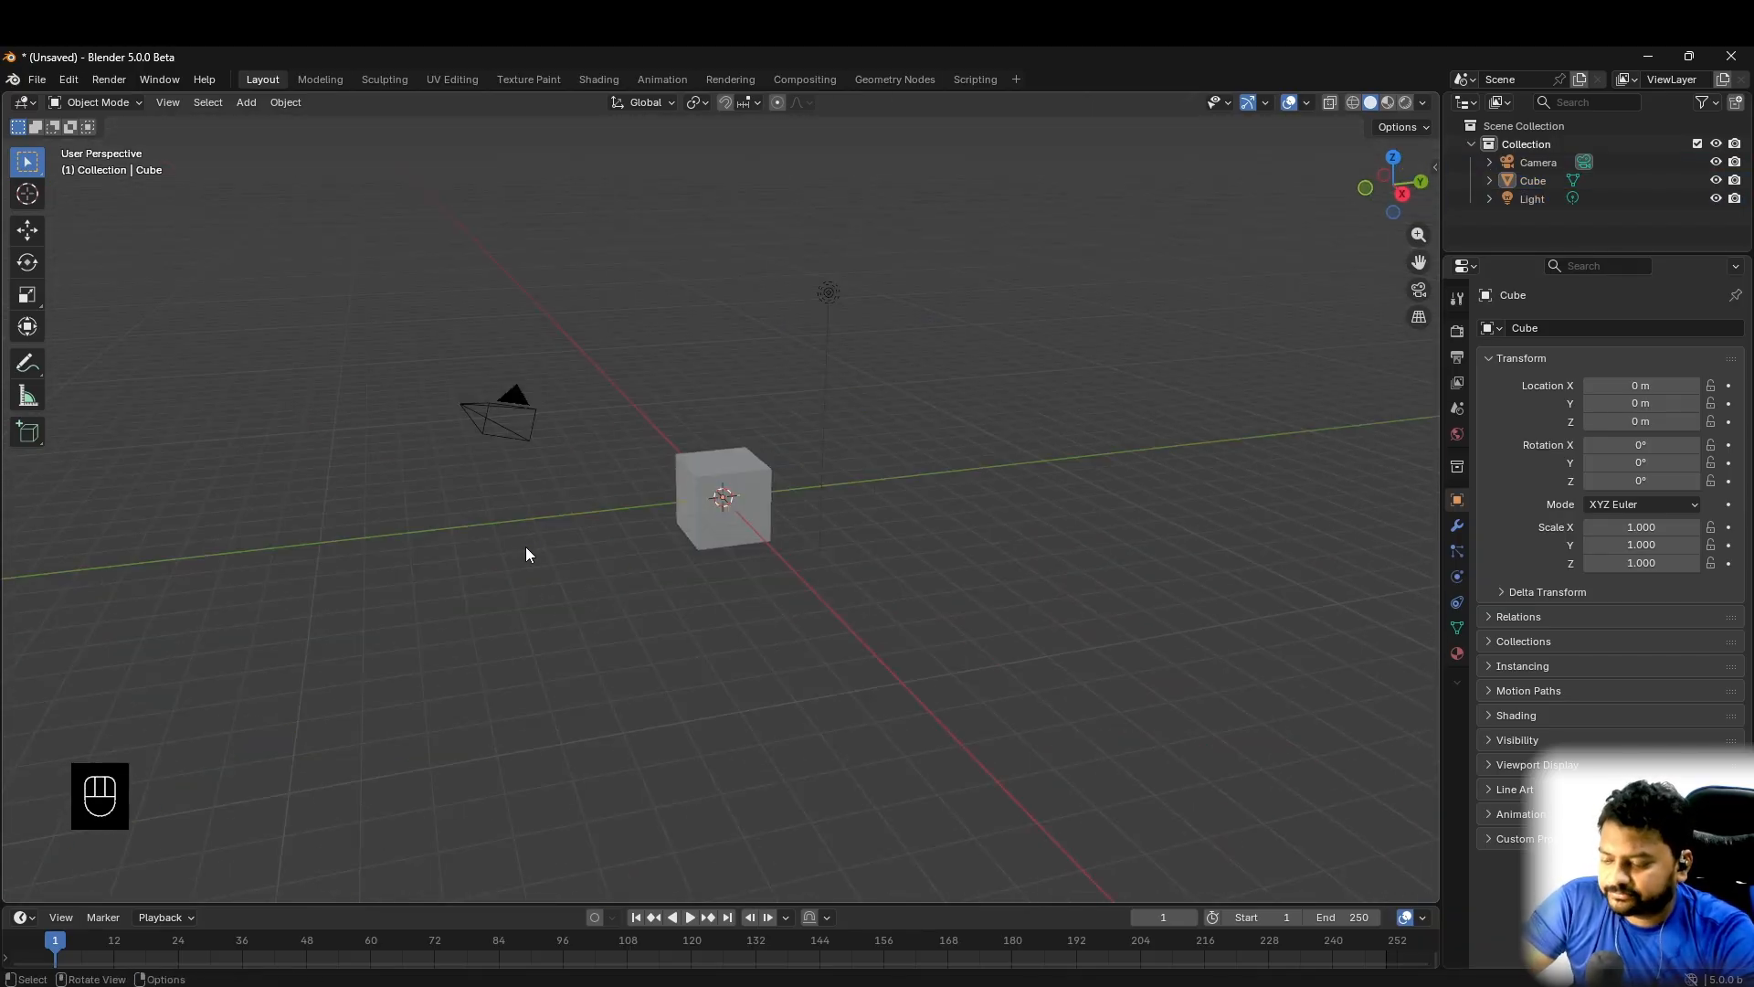
key("shift+a")
mouse_move(495, 788)
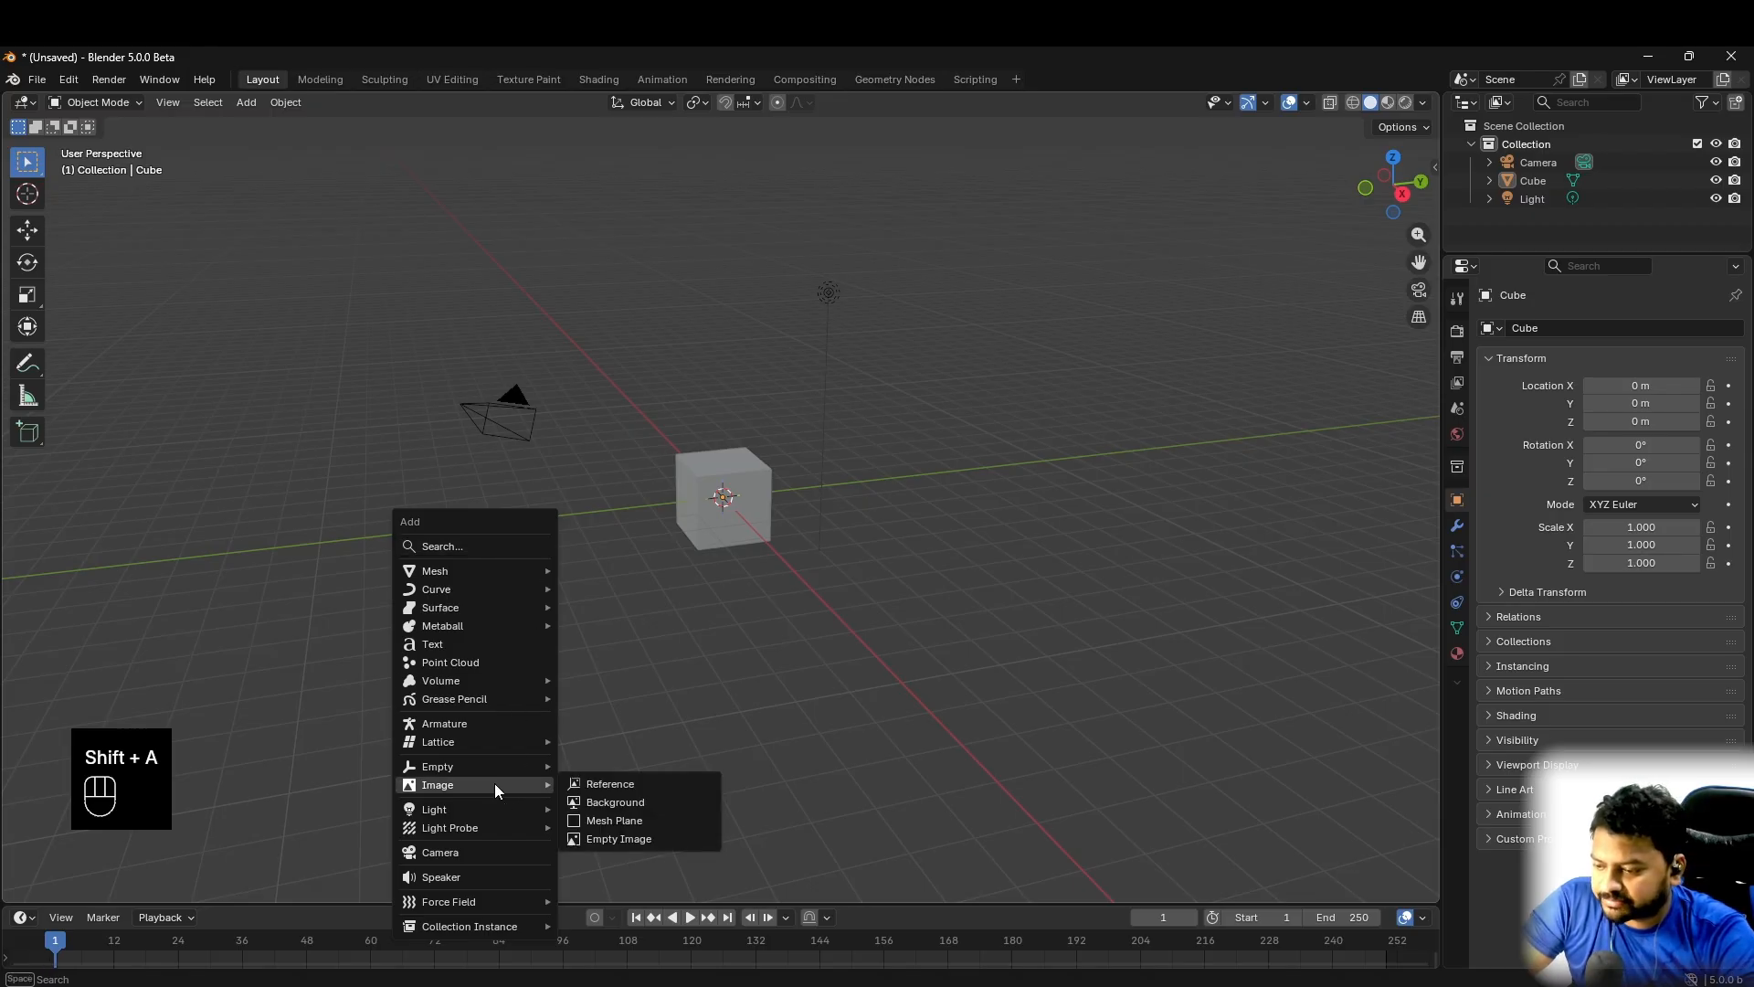
left_click(468, 851)
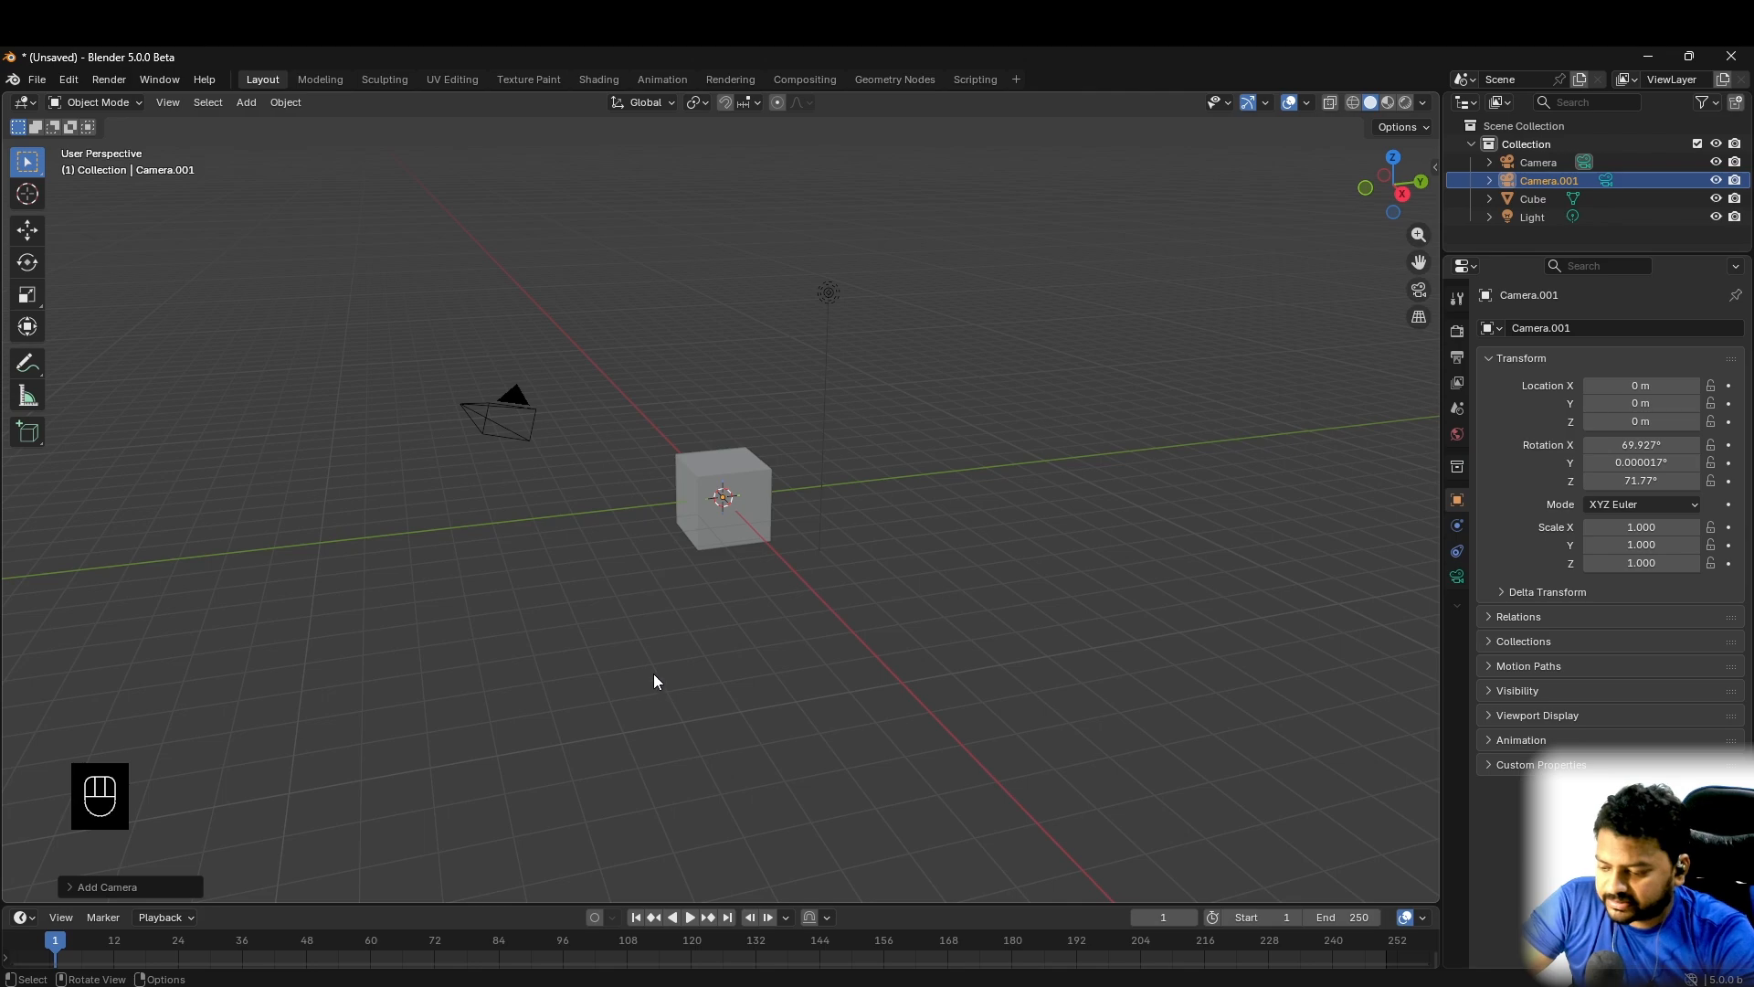
- Move the new camera to about 12.1 m along Y and about 3.8 m up along Z
left_click(27, 231)
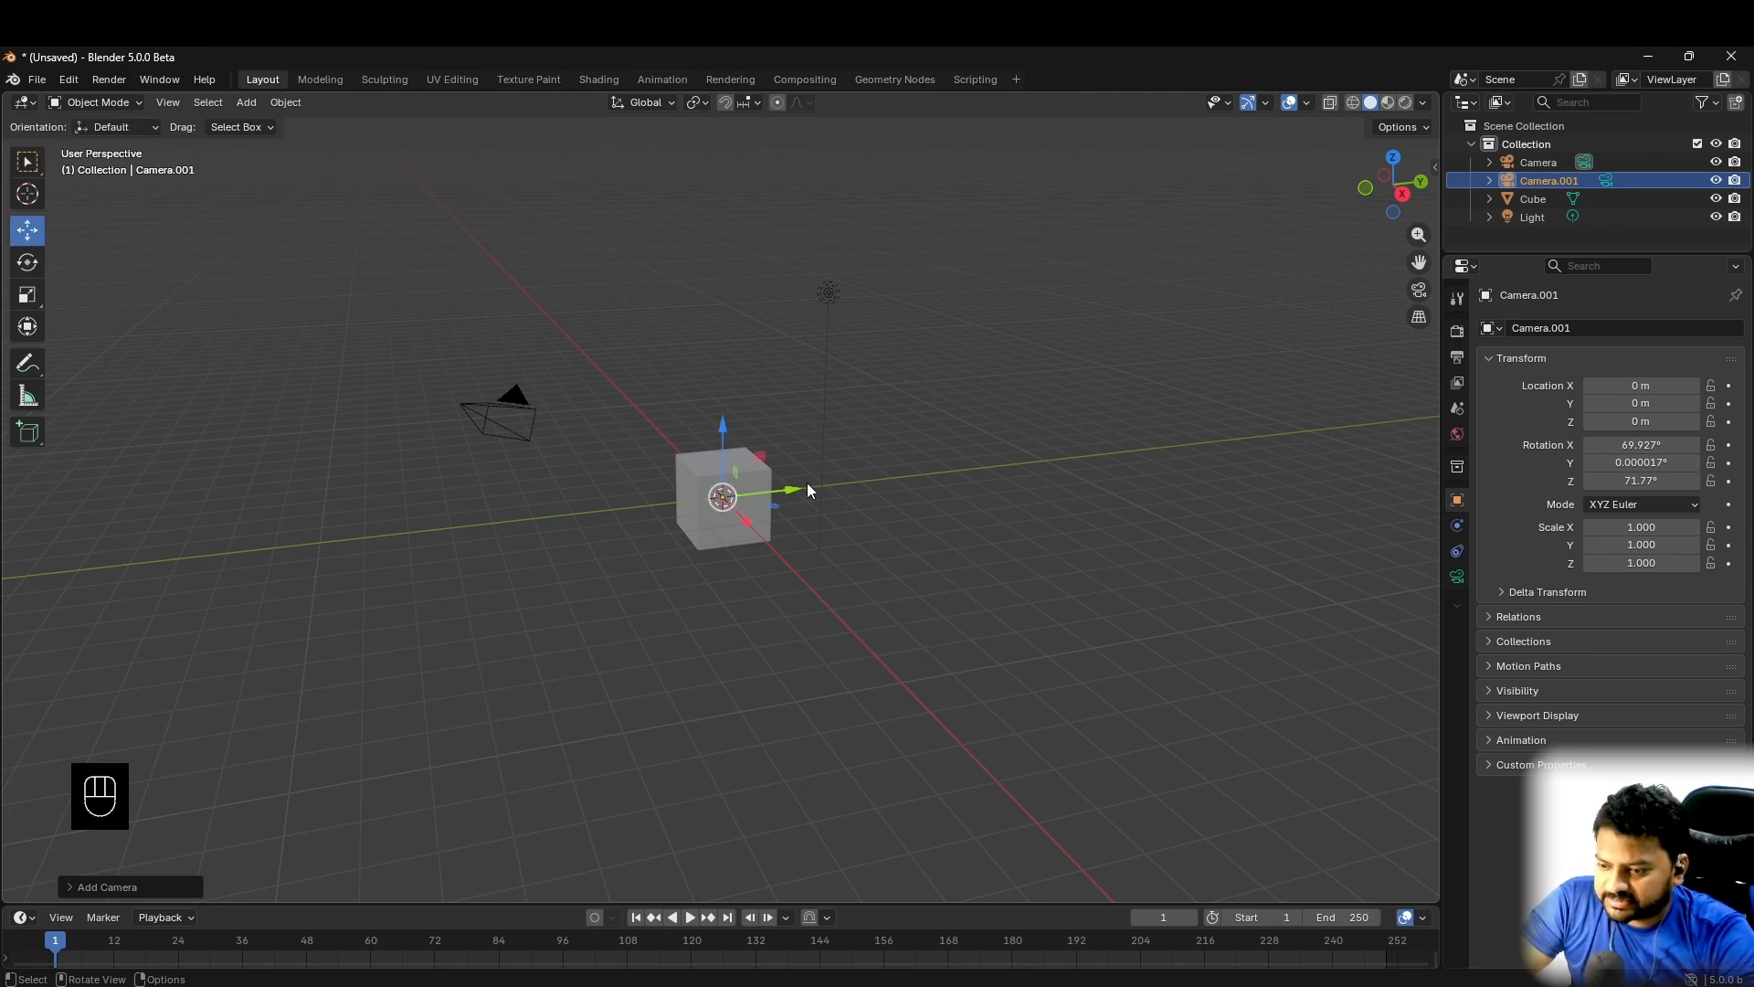
left_click_drag(822, 484, 1183, 452)
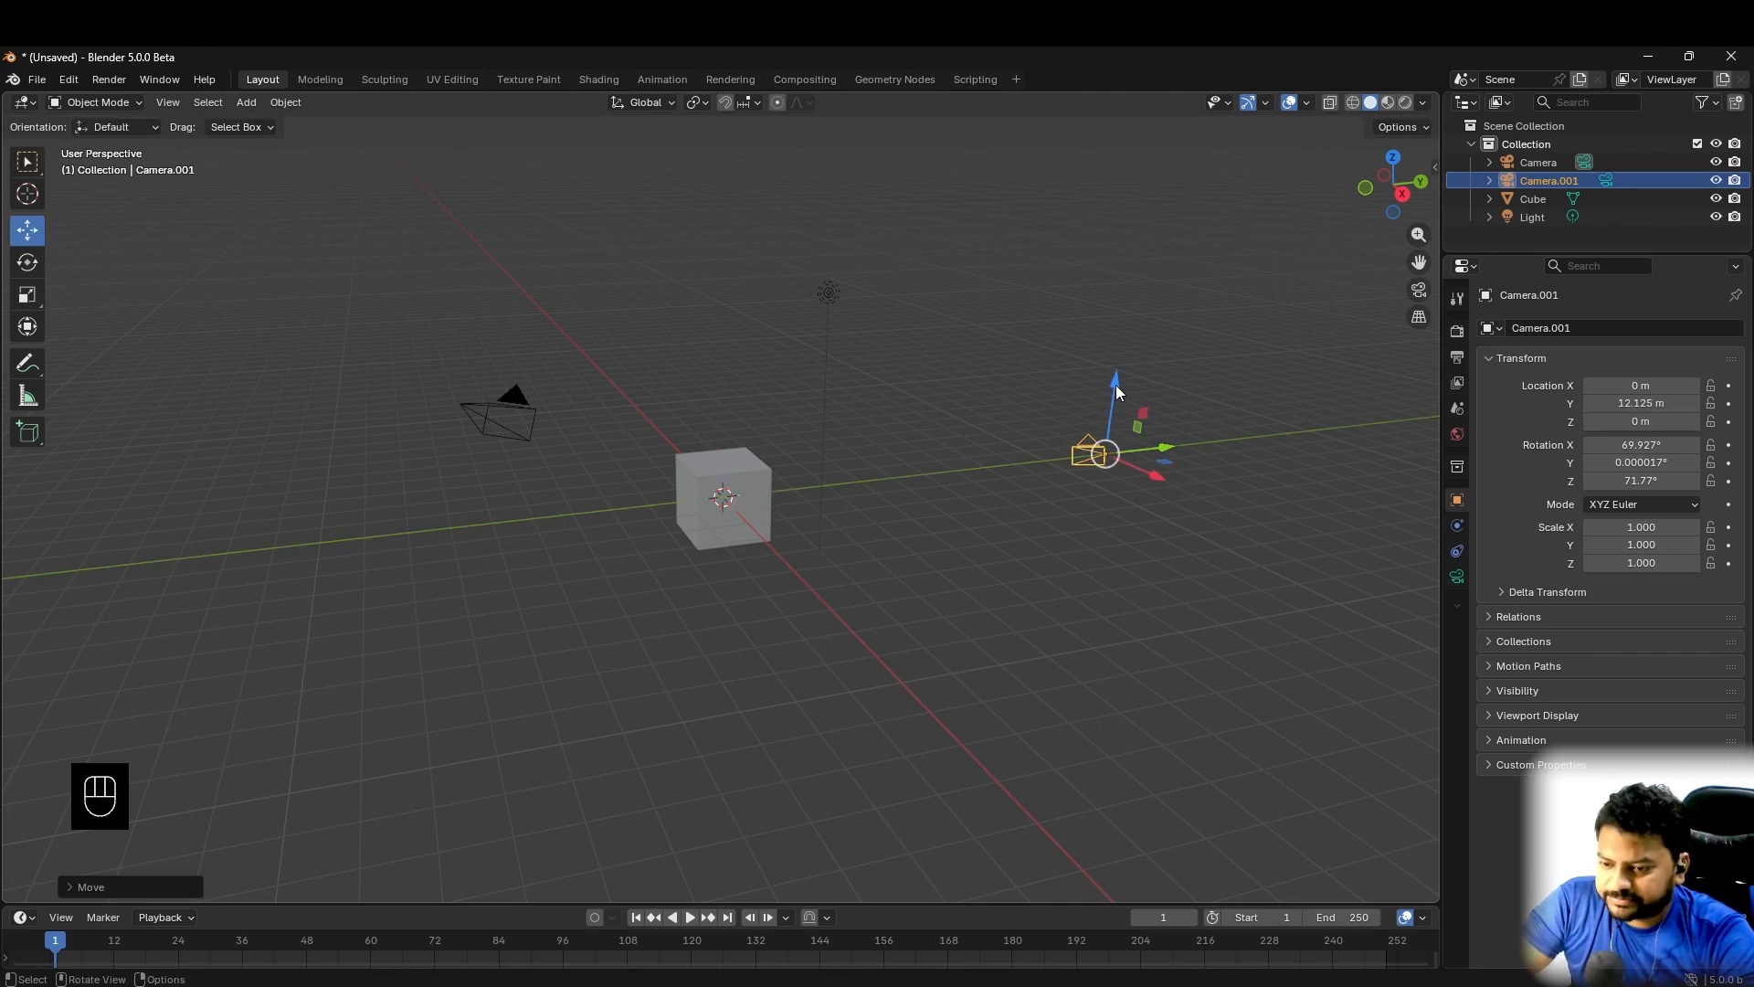
left_click_drag(1117, 393, 1132, 265)
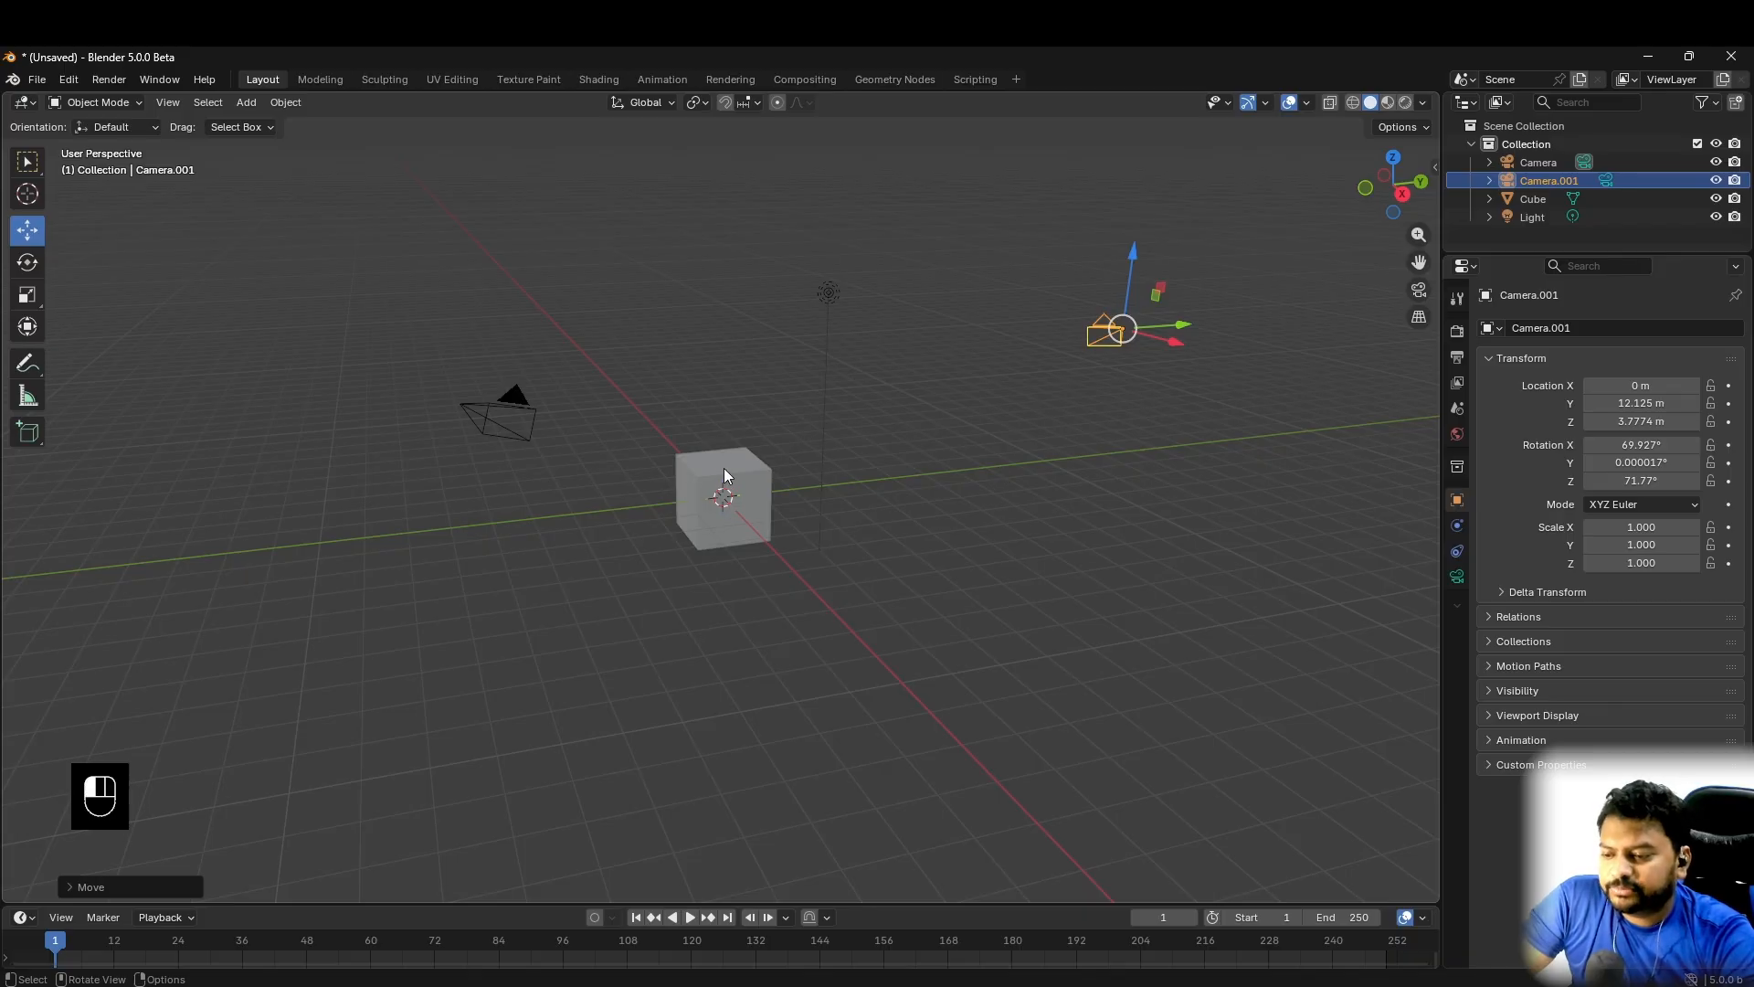
- Delete the default cube from the scene
left_click(723, 468)
right_click(724, 467)
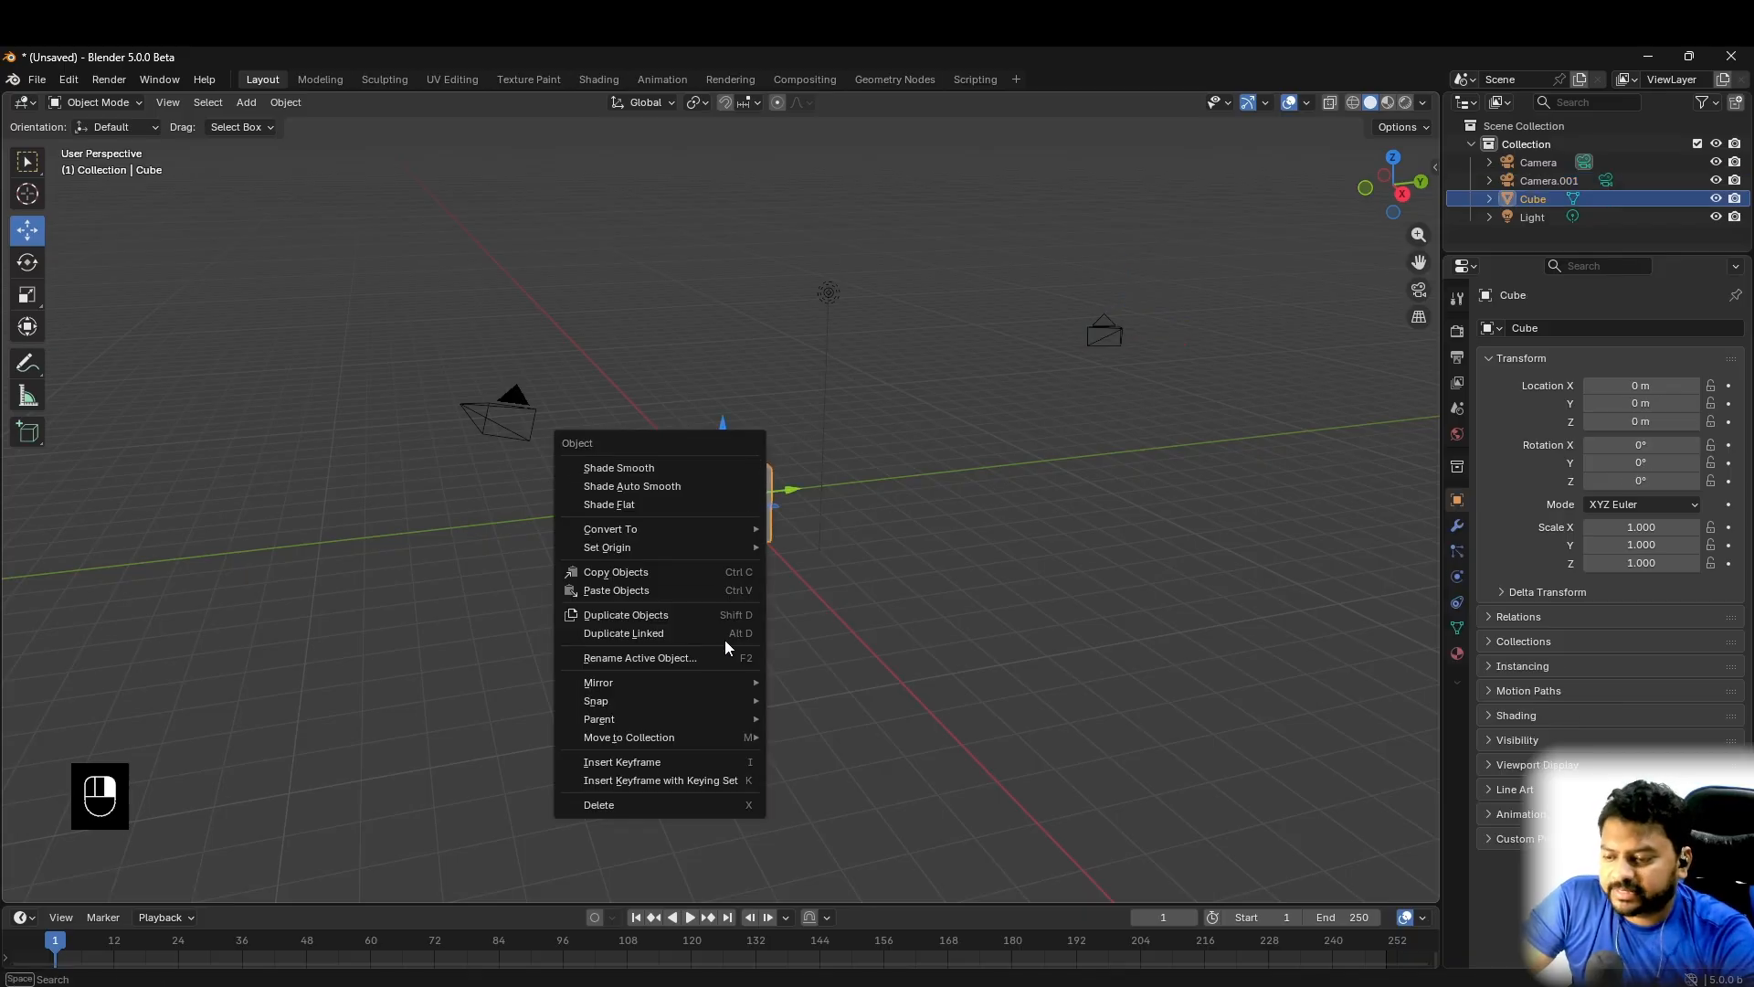
left_click(653, 803)
- Add a Monkey mesh at the origin and raise it about 0.61 m along Z
key("shift+a")
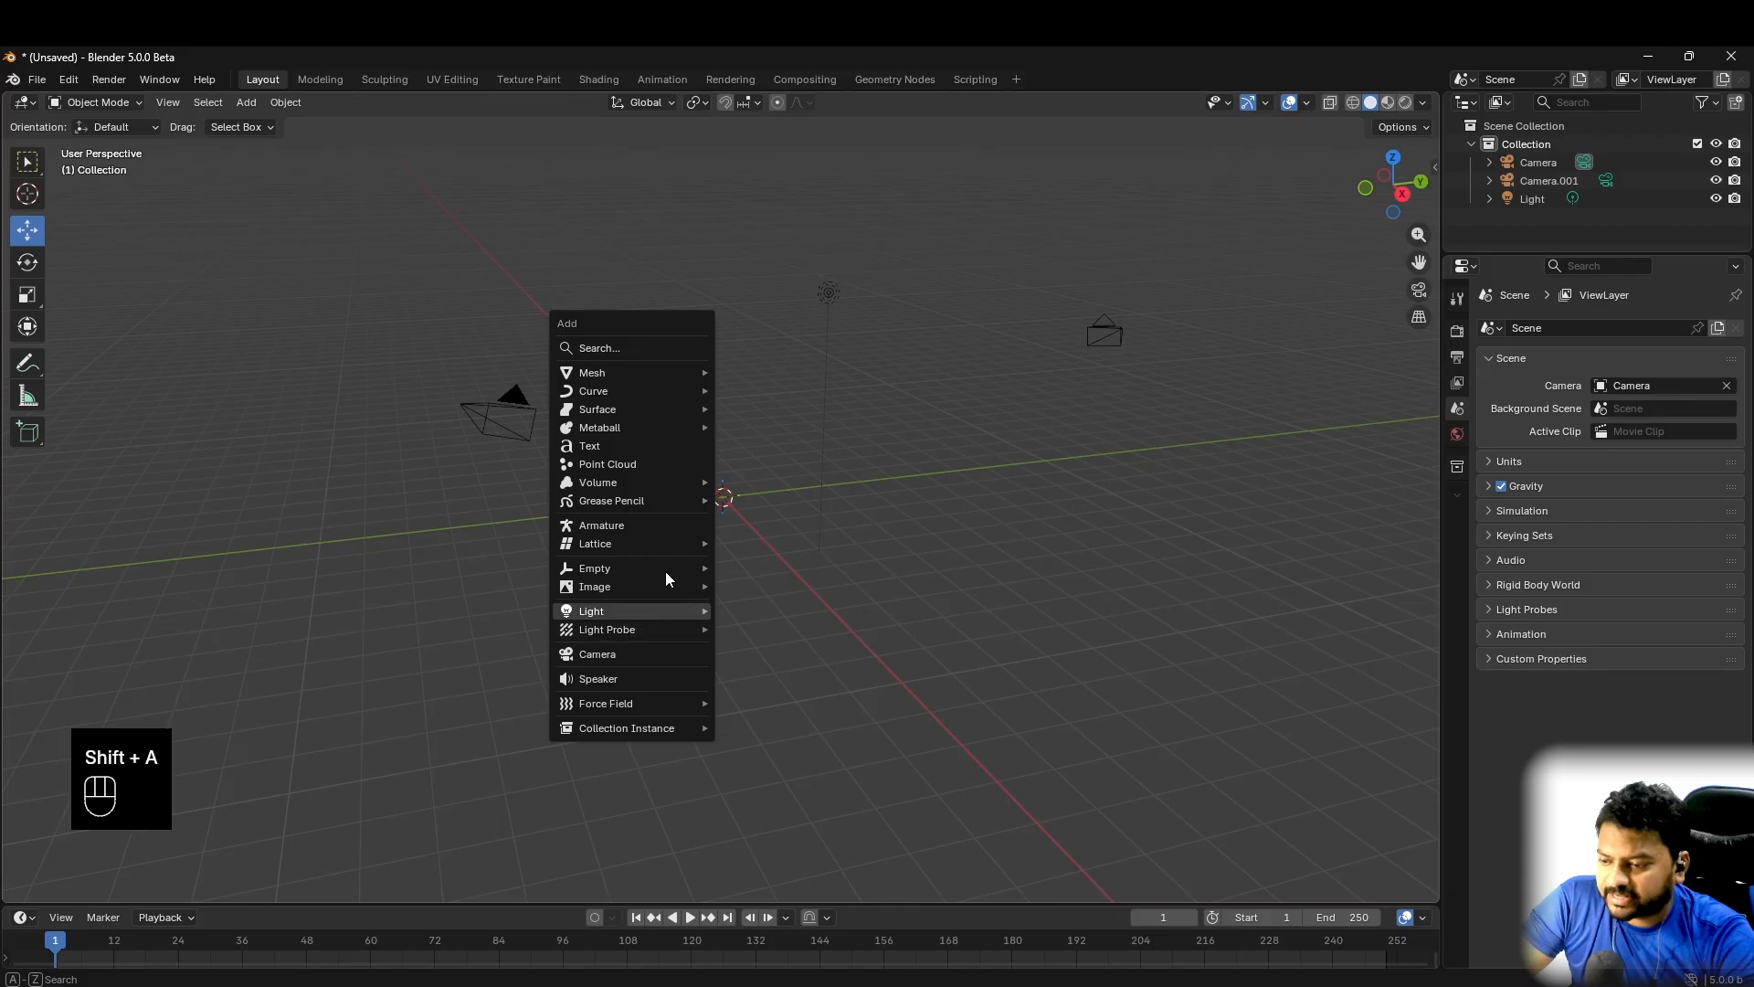
mouse_move(632, 375)
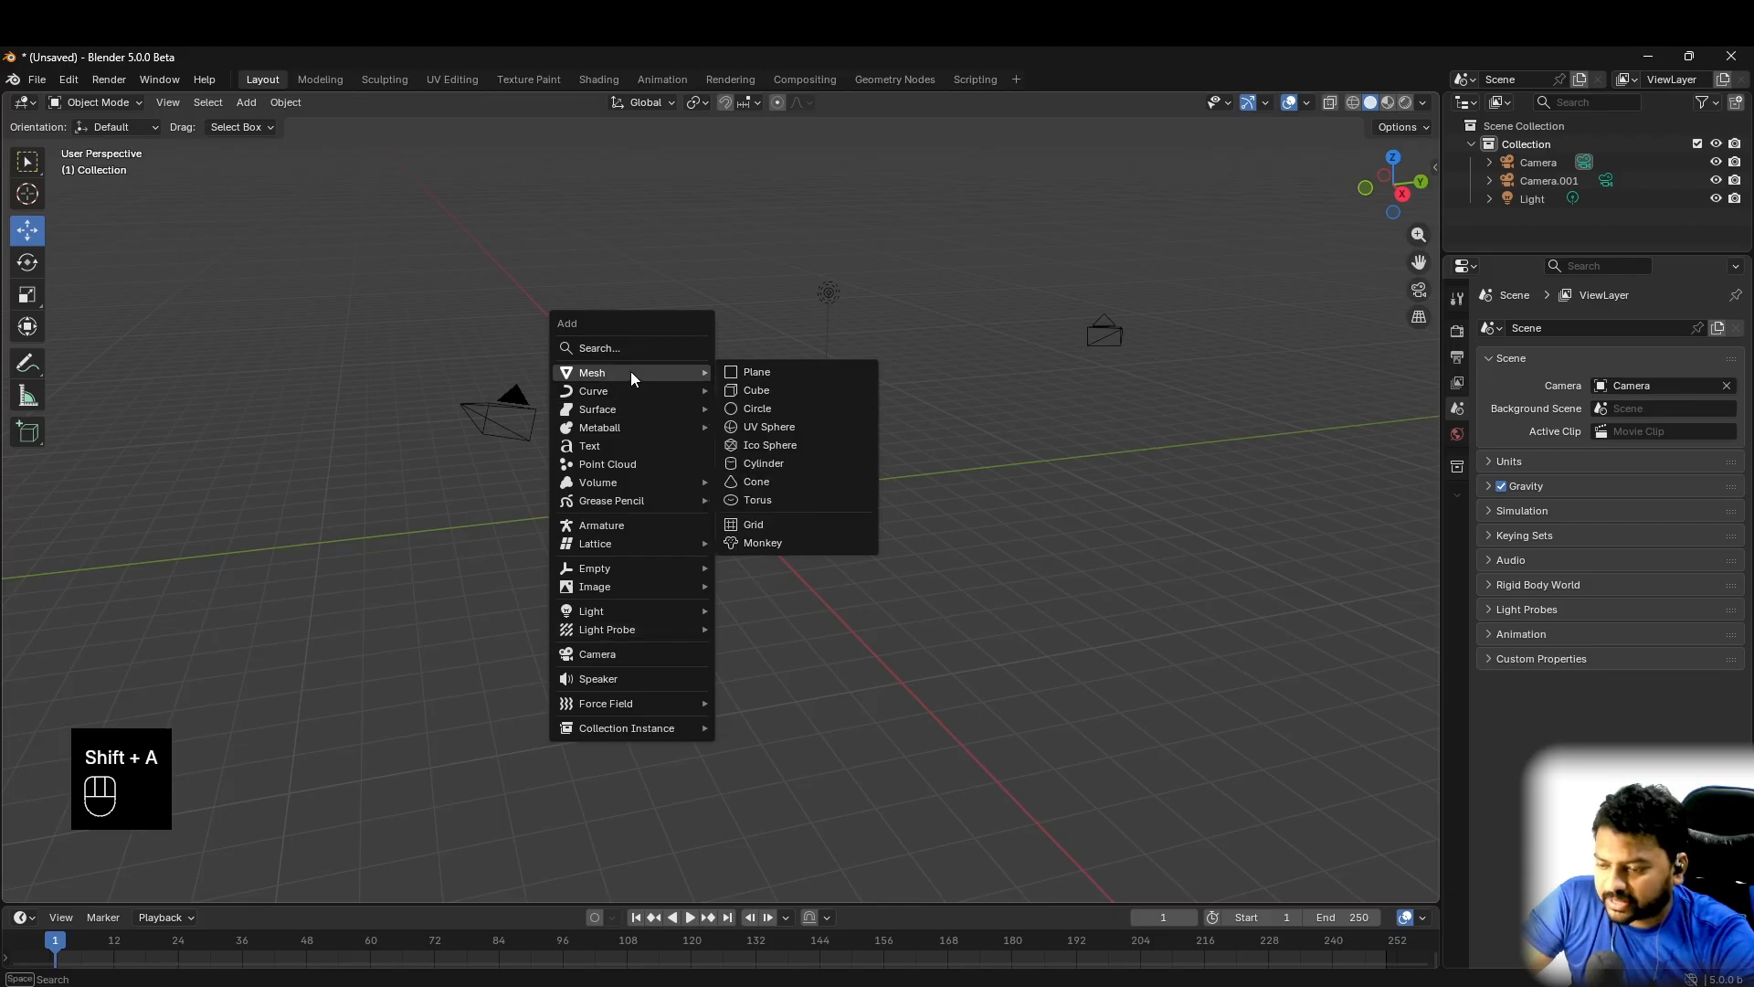
left_click(792, 543)
left_click_drag(722, 430, 721, 407)
- Examine the monkey through the active camera and in the free view, selecting each camera and the monkey in turn
key("KP_0")
key("KP_0")
key("KP_0")
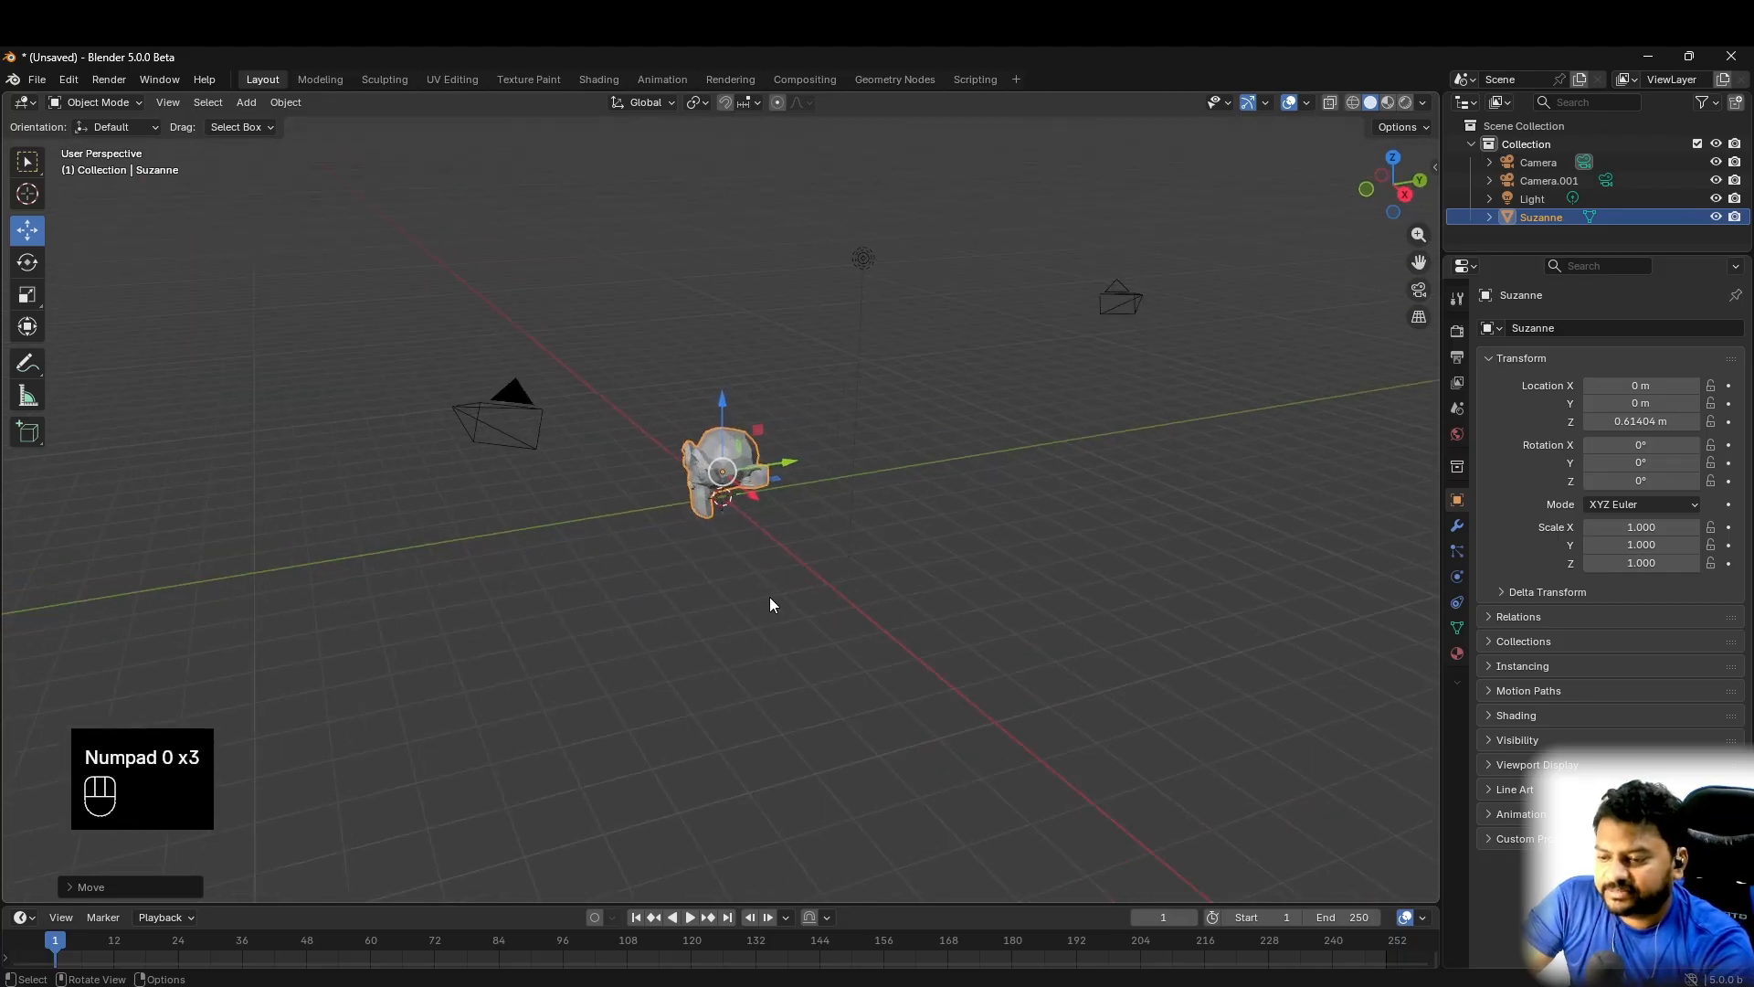
key("KP_0")
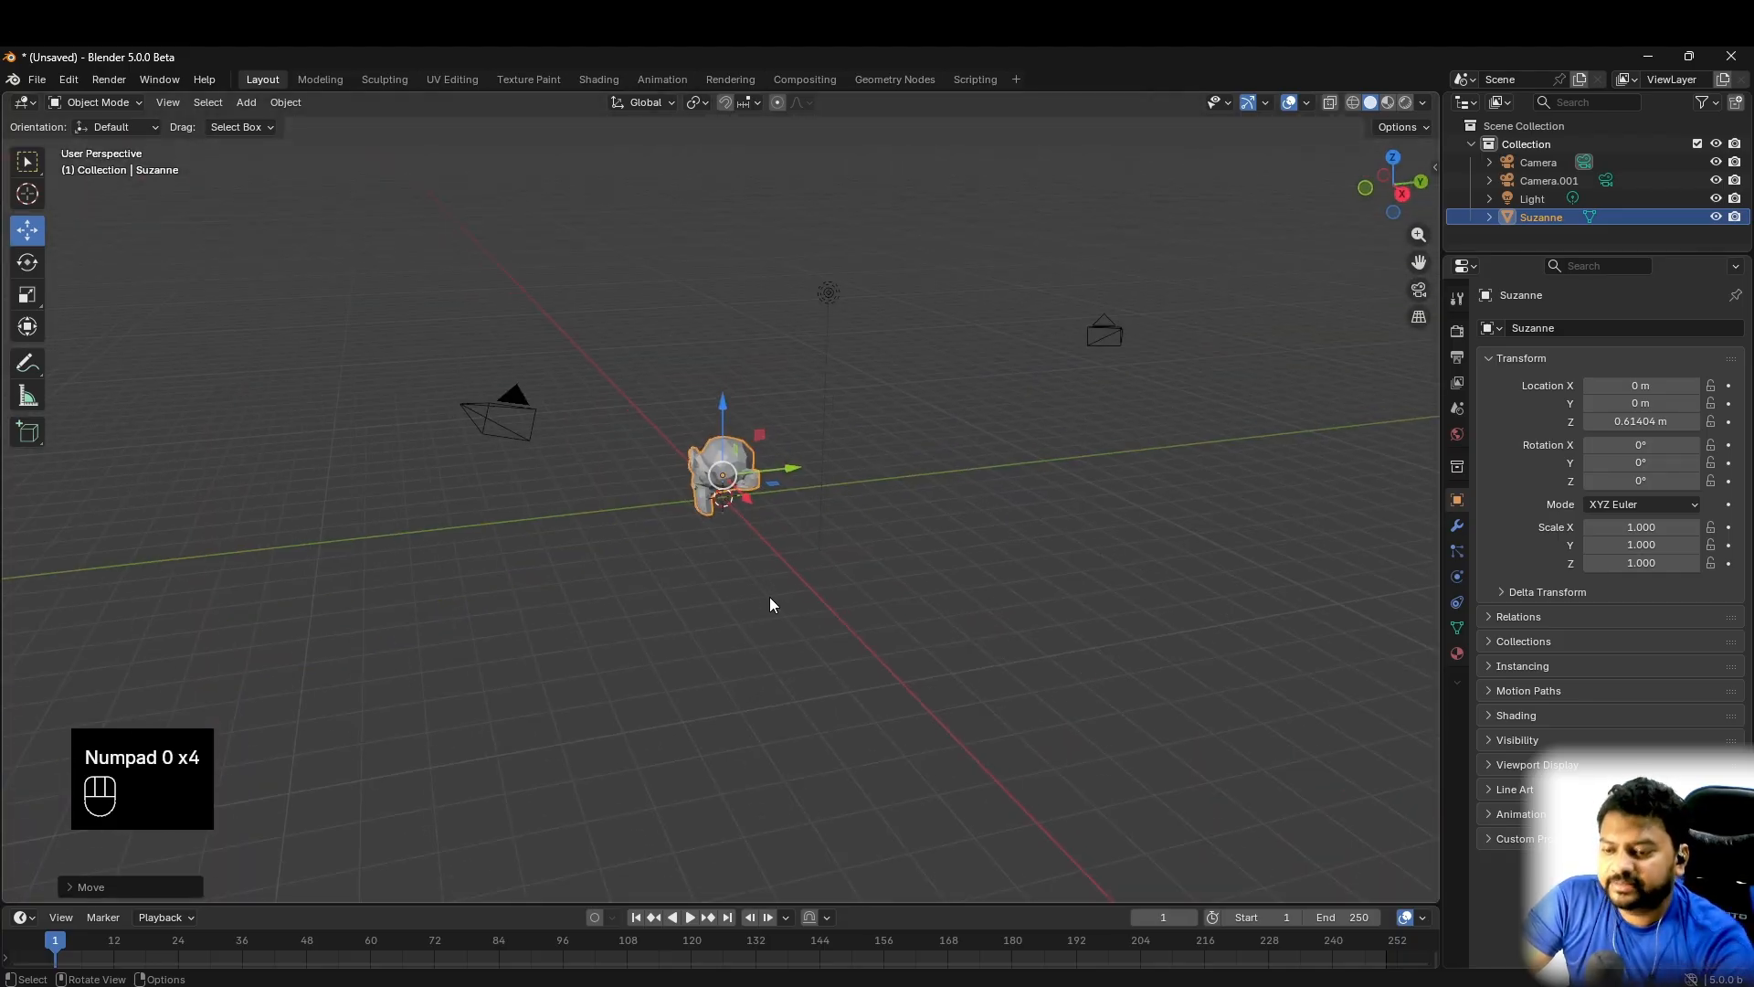
left_click(711, 628)
middle_click_drag(820, 536, 866, 596)
left_click(1037, 606)
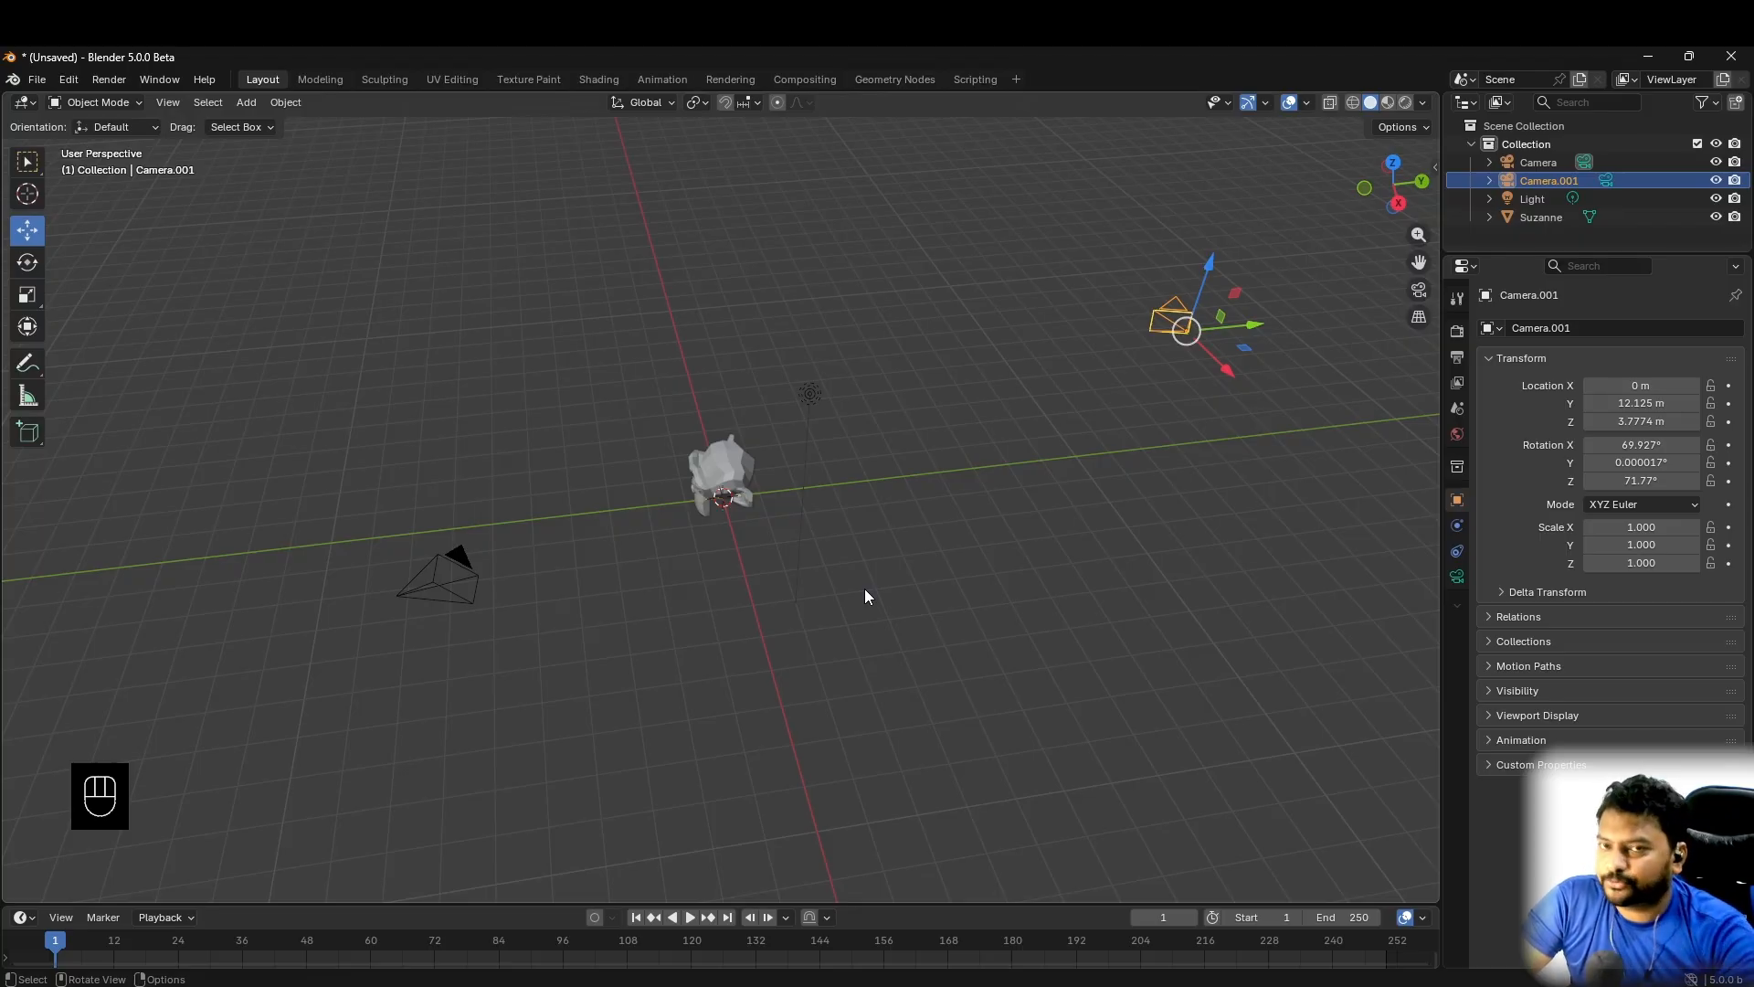
left_click(442, 565)
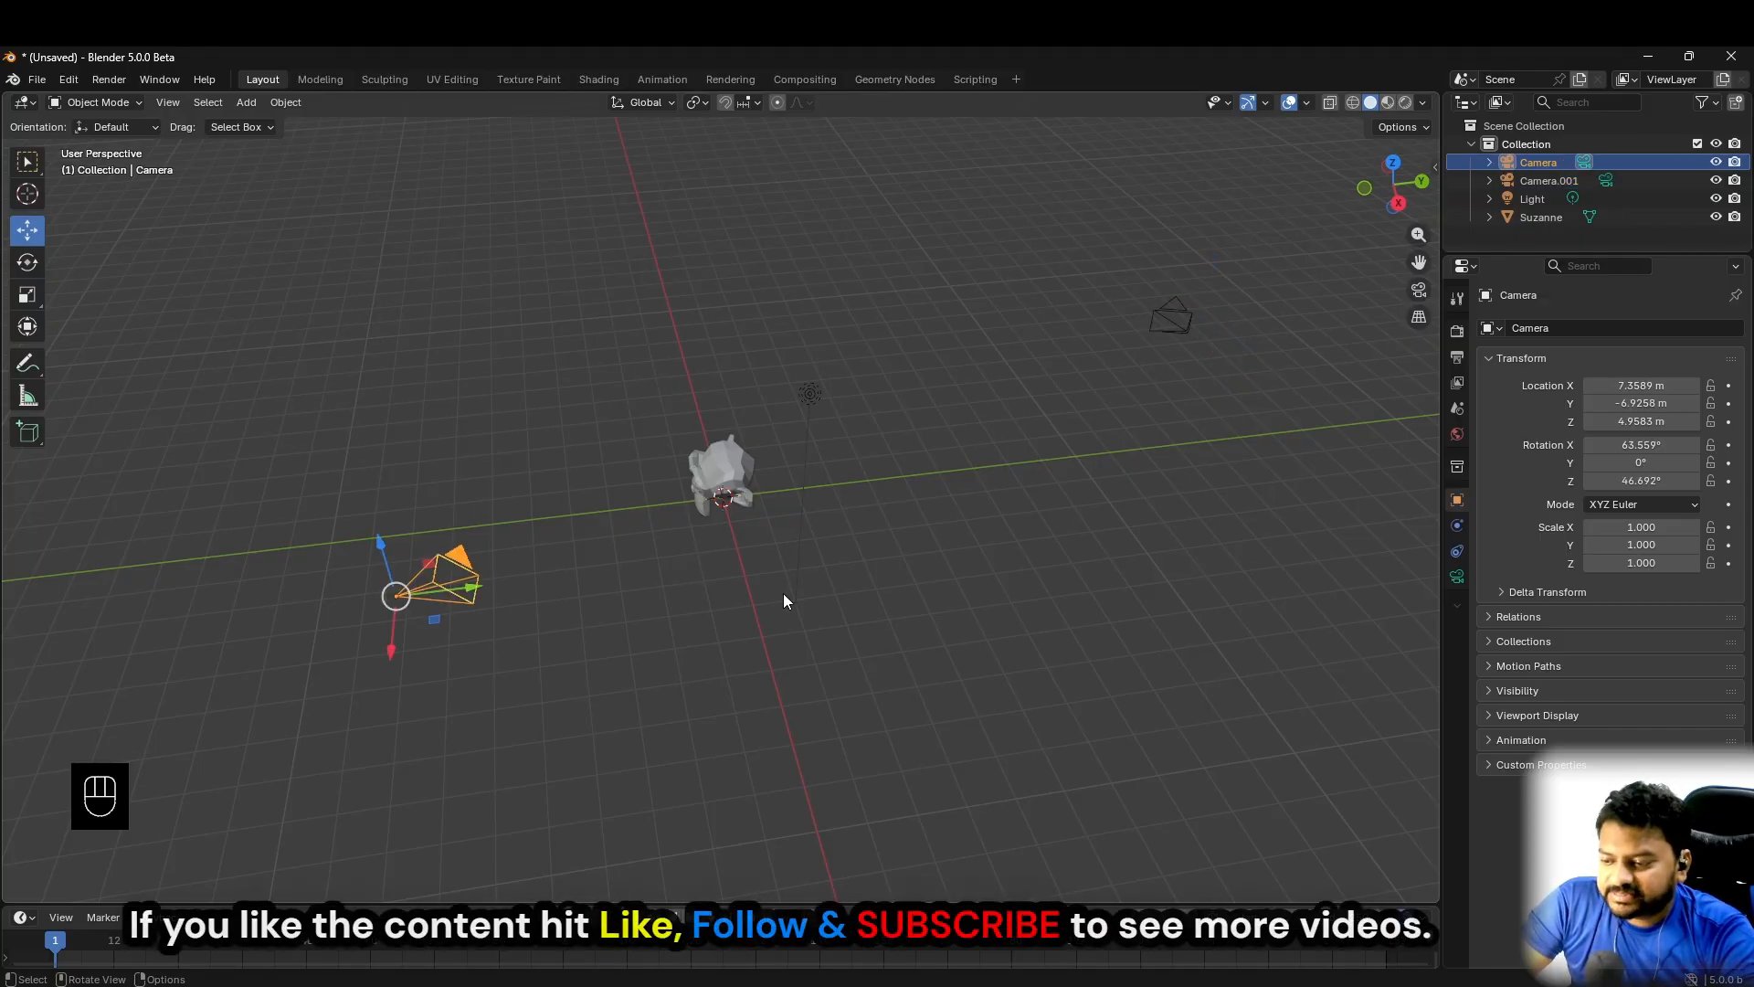
left_click(726, 466)
left_click(459, 568)
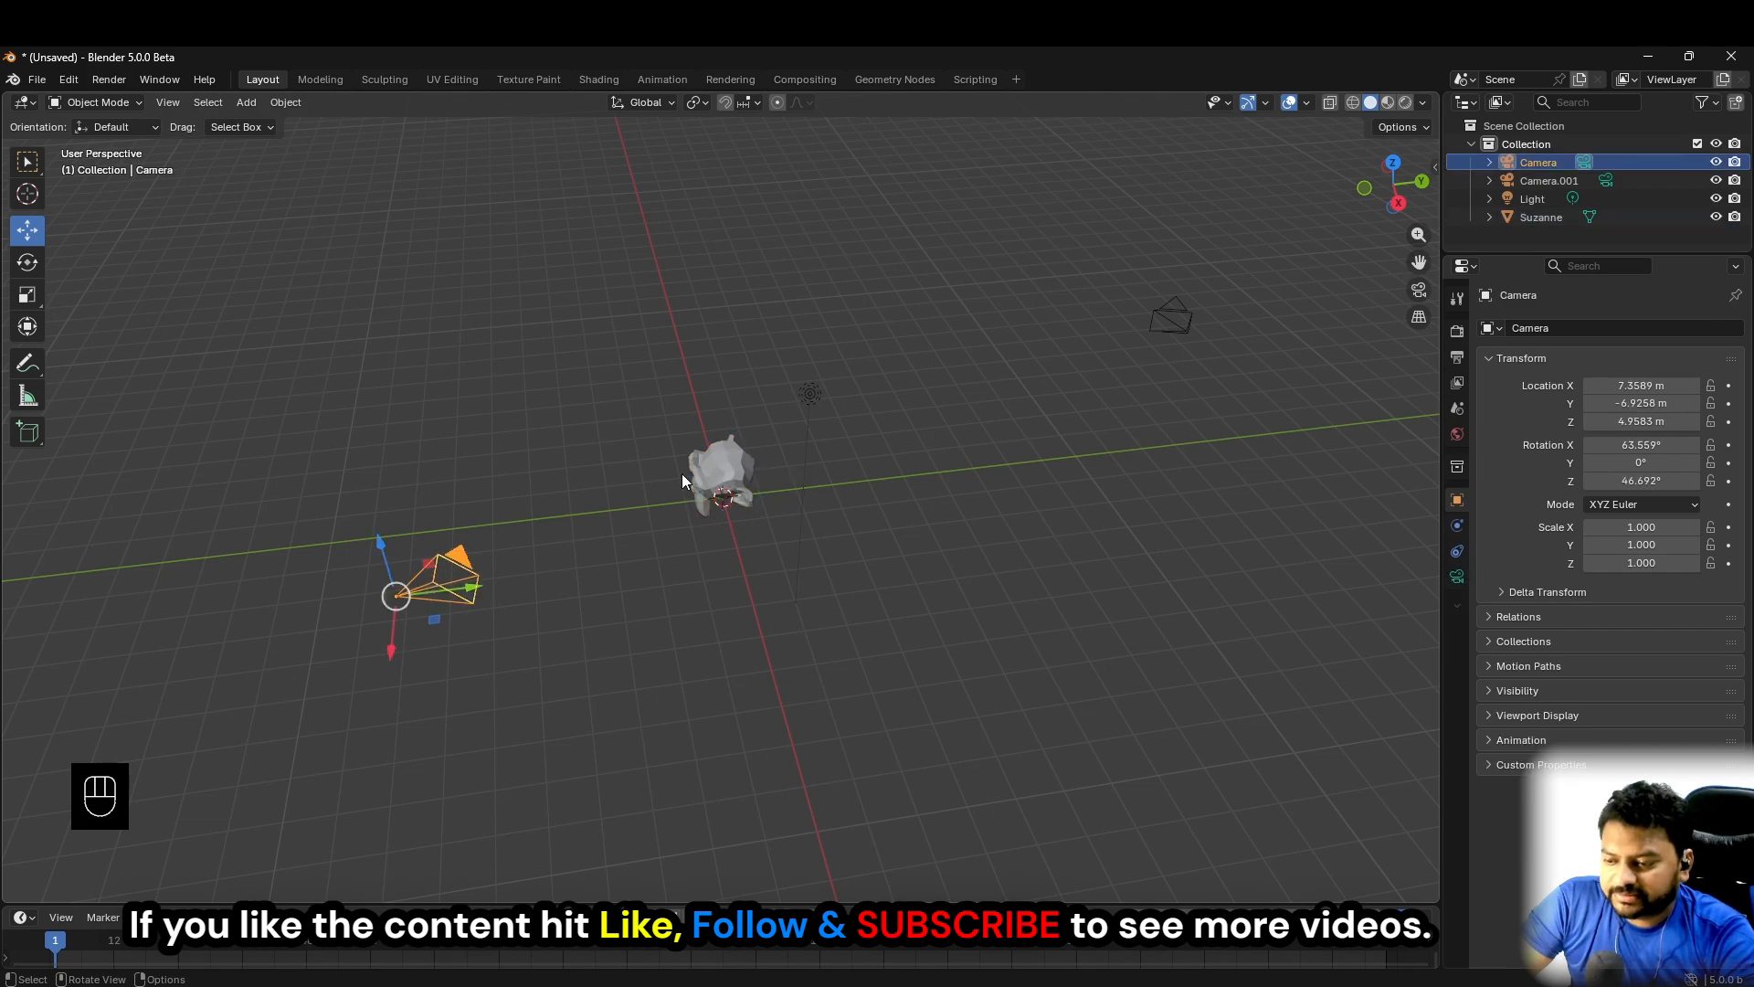
left_click(719, 479)
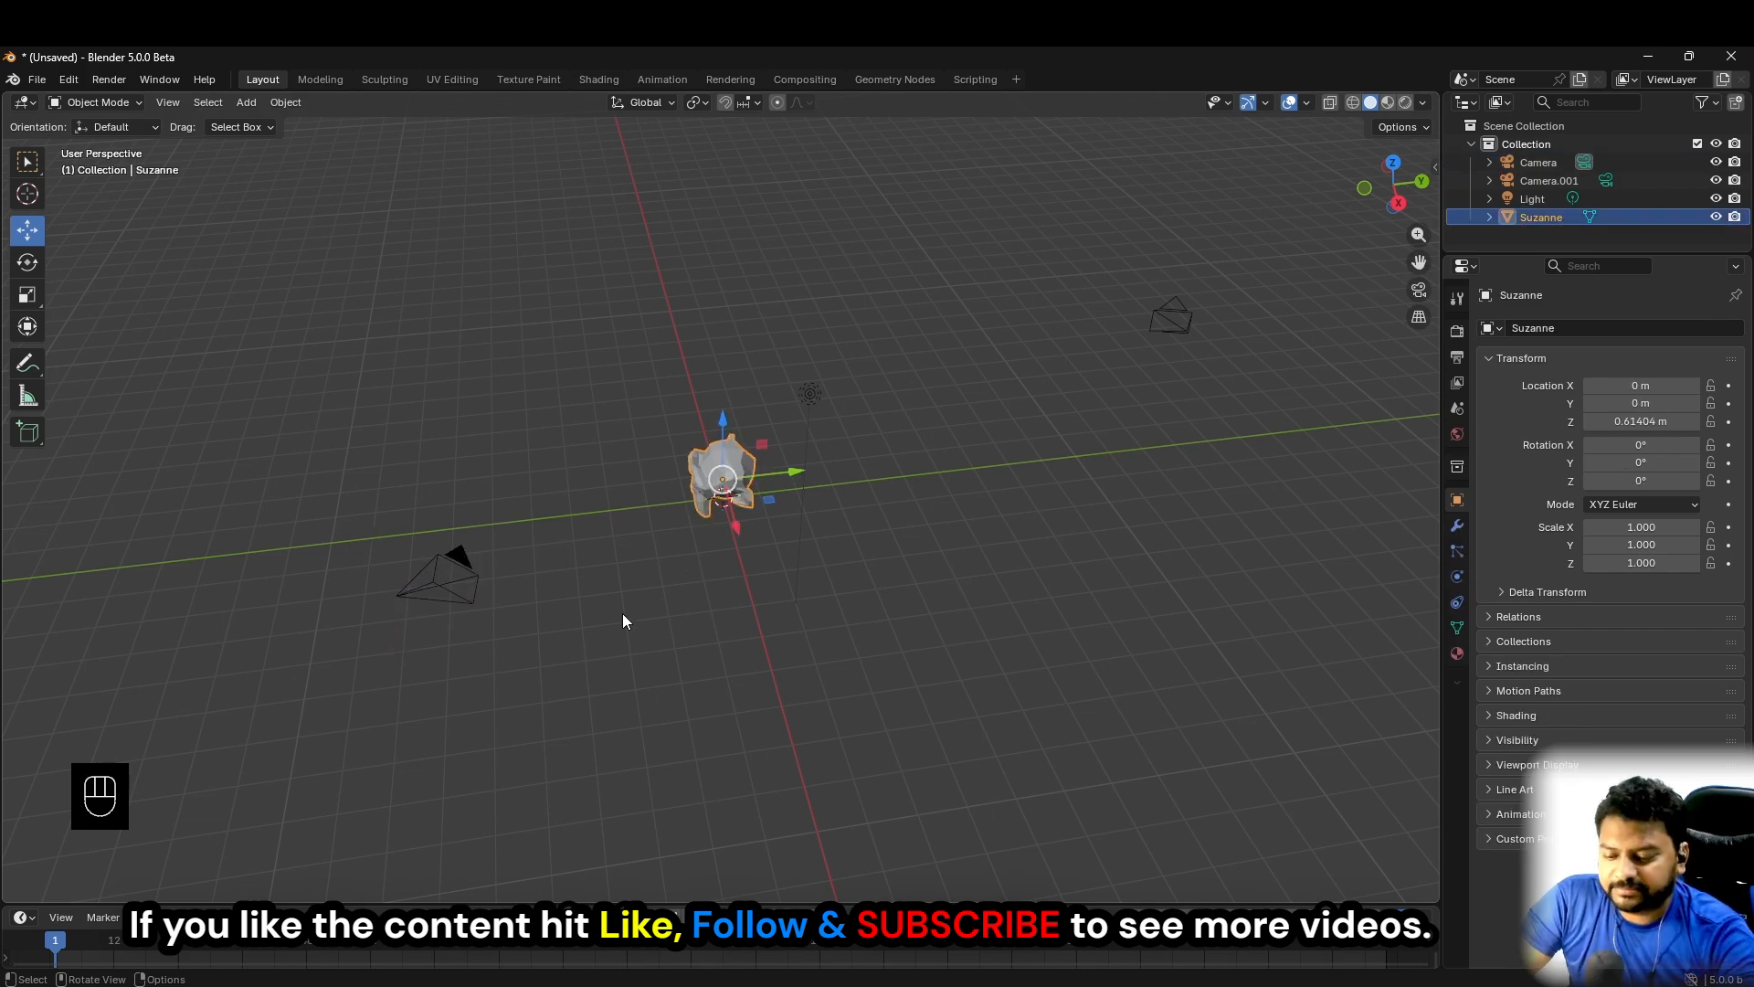
key("KP_0")
key("KP_0")
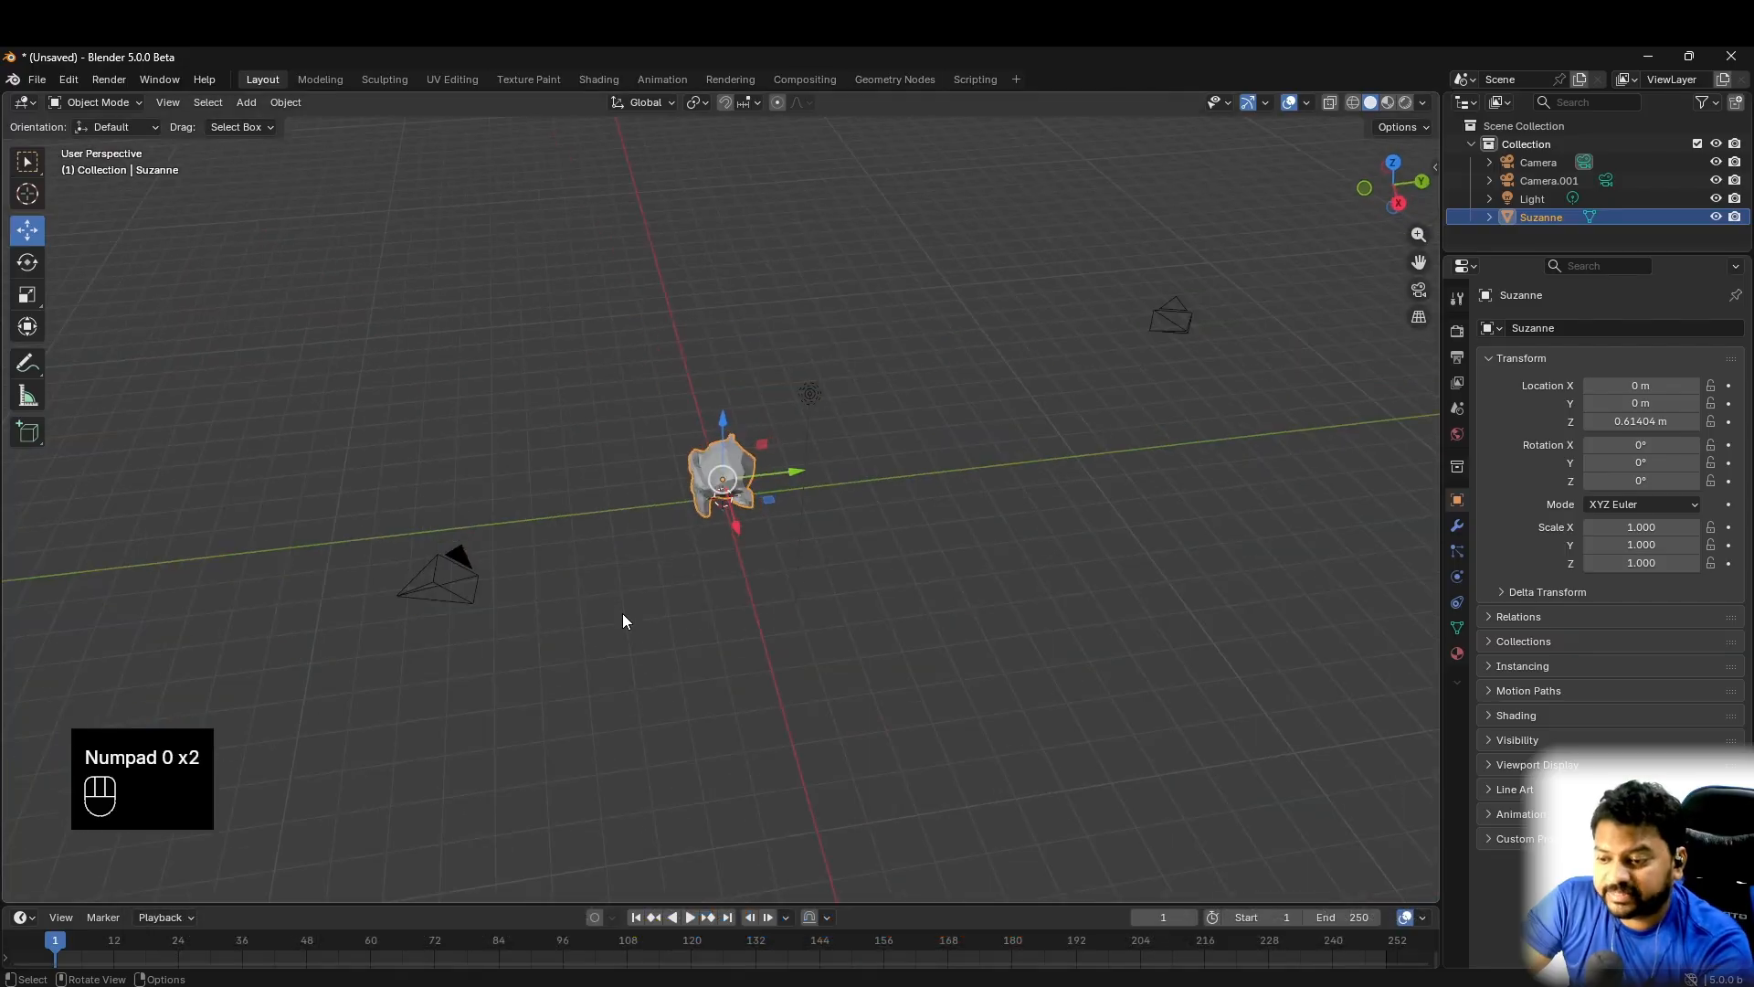
- Make the second camera, Camera.001, the active scene camera and check the scene through it
left_click(1169, 322)
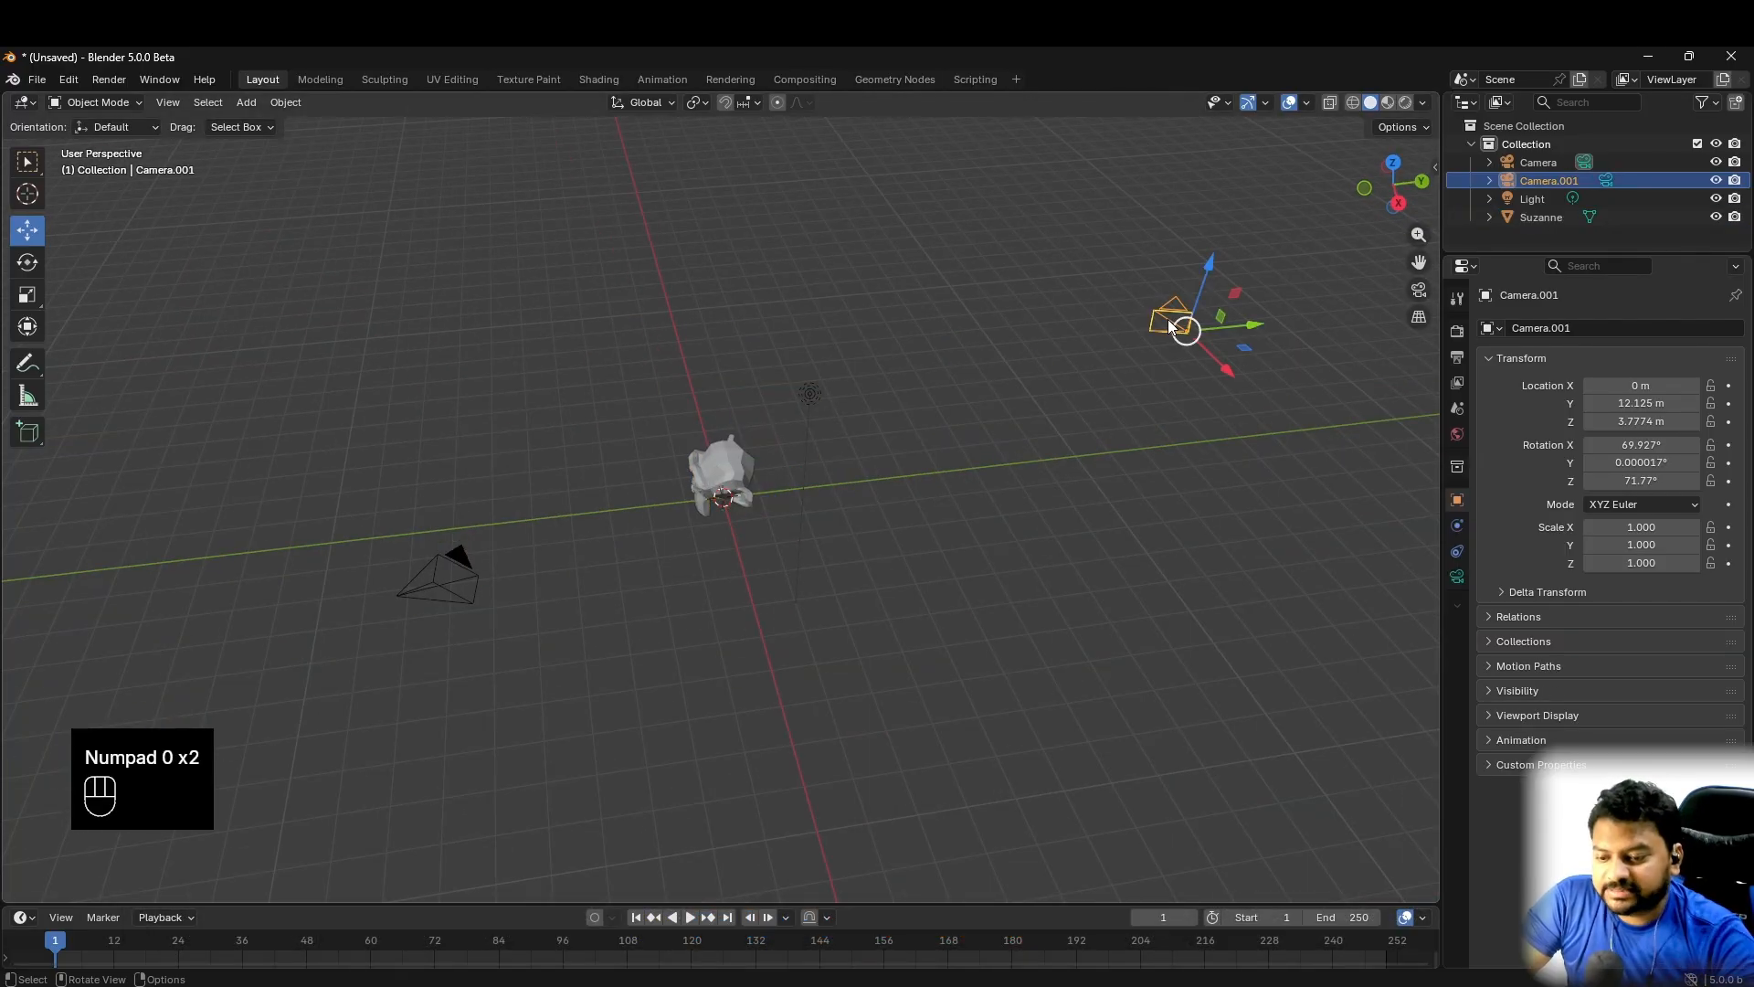
key("KP_0")
key("KP_0")
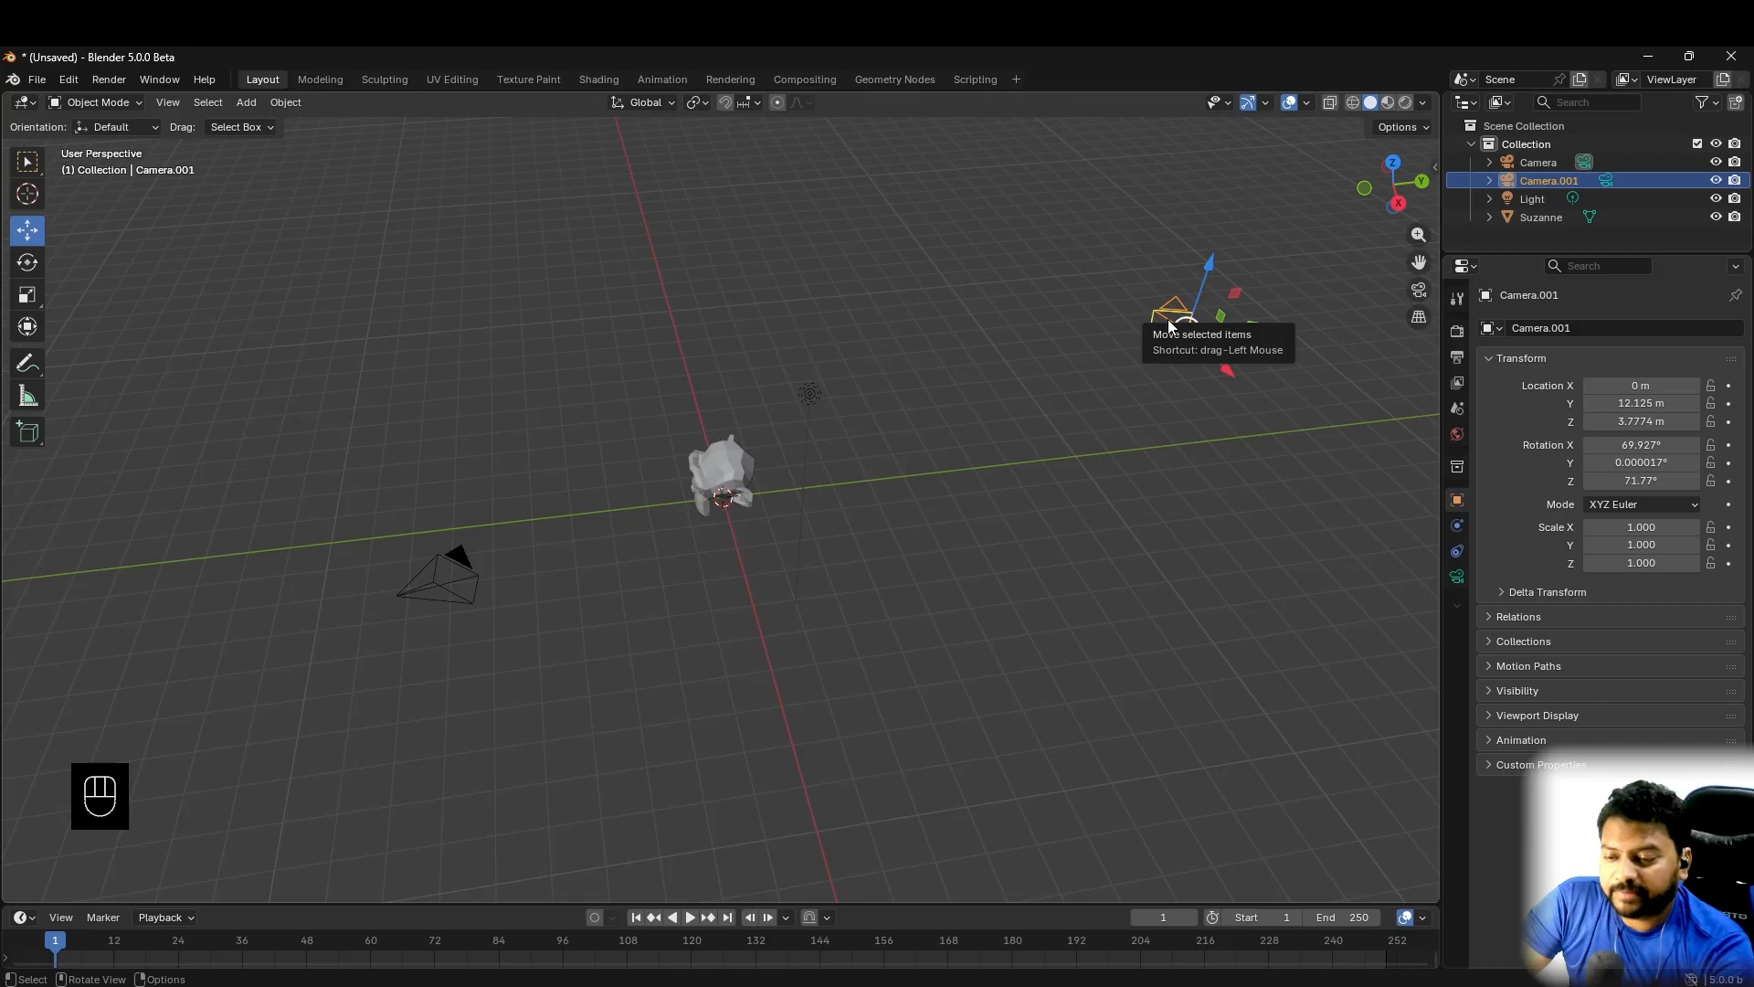
key("KP_0")
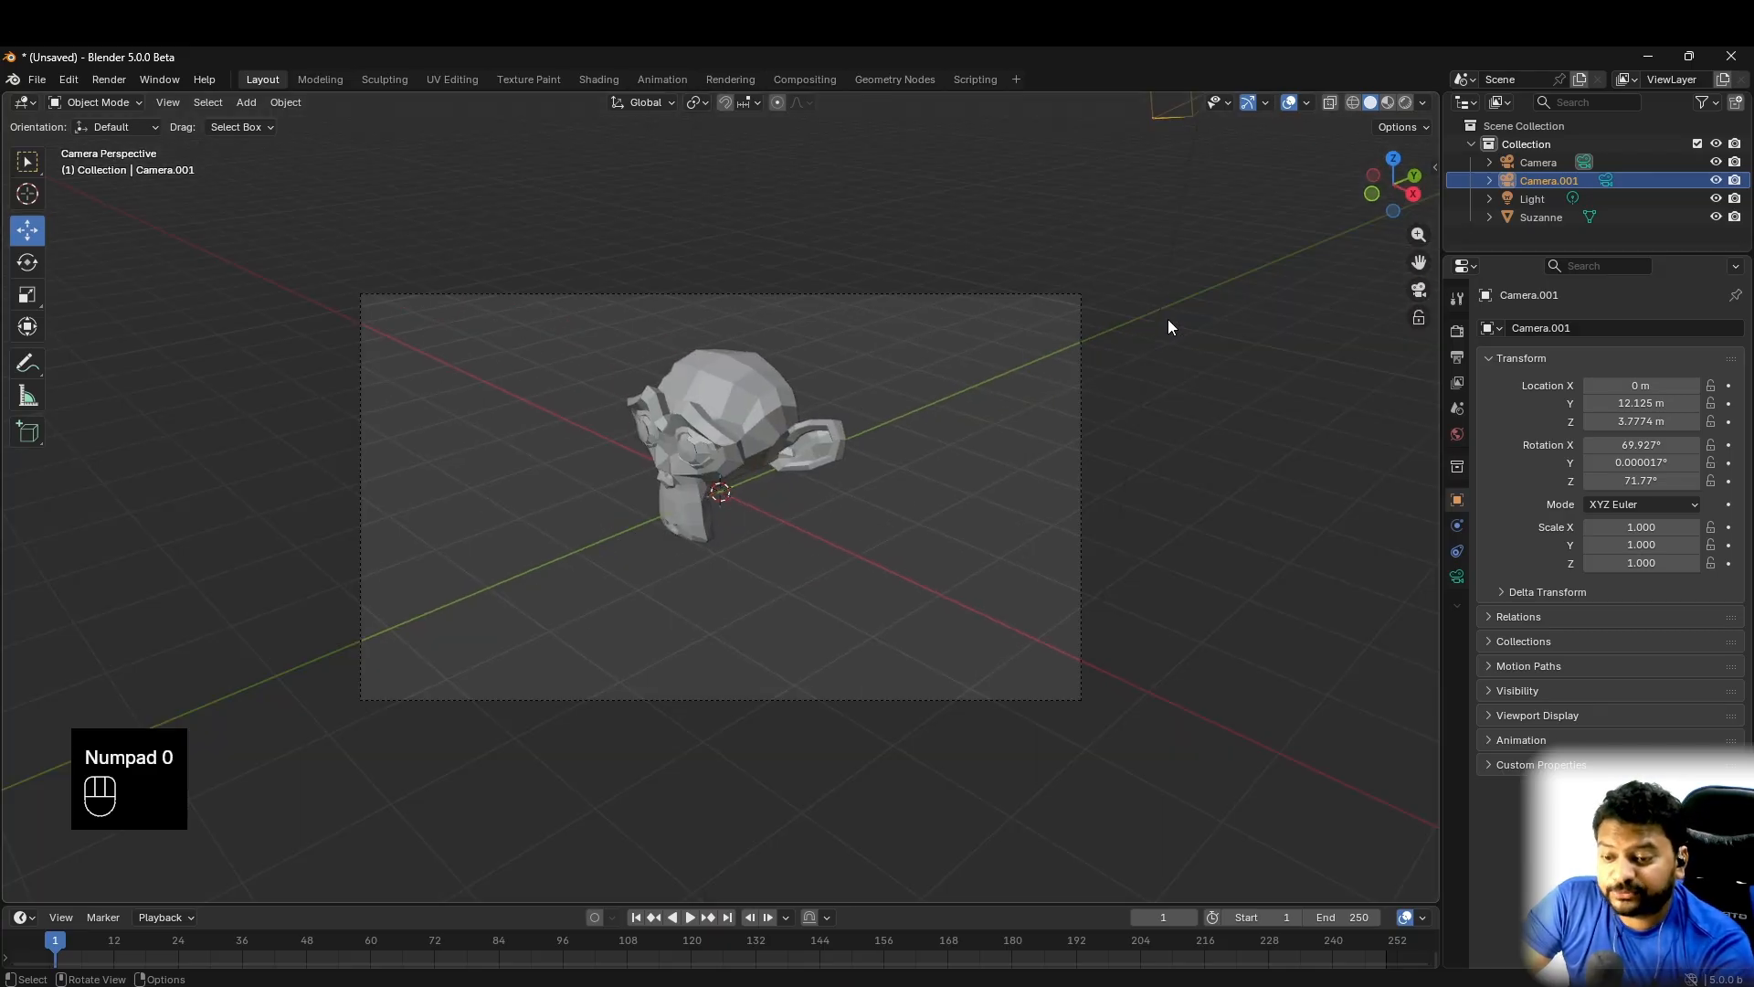
key("KP_0")
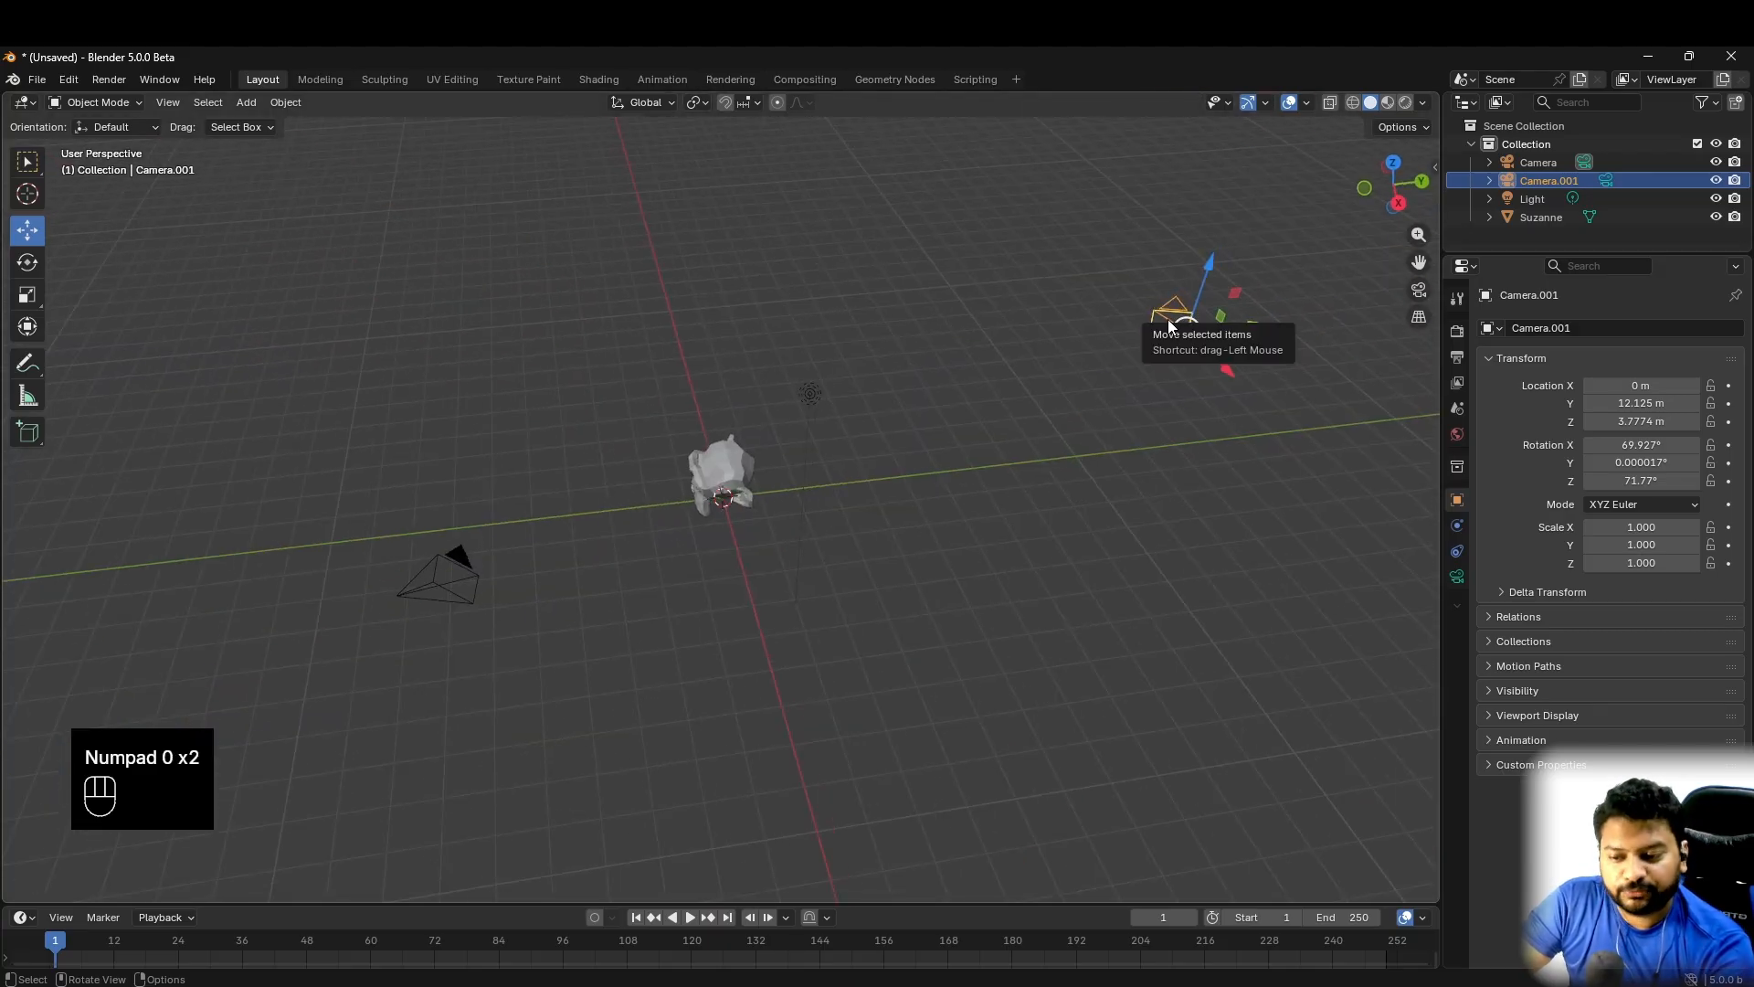
key("ctrl+KP_0")
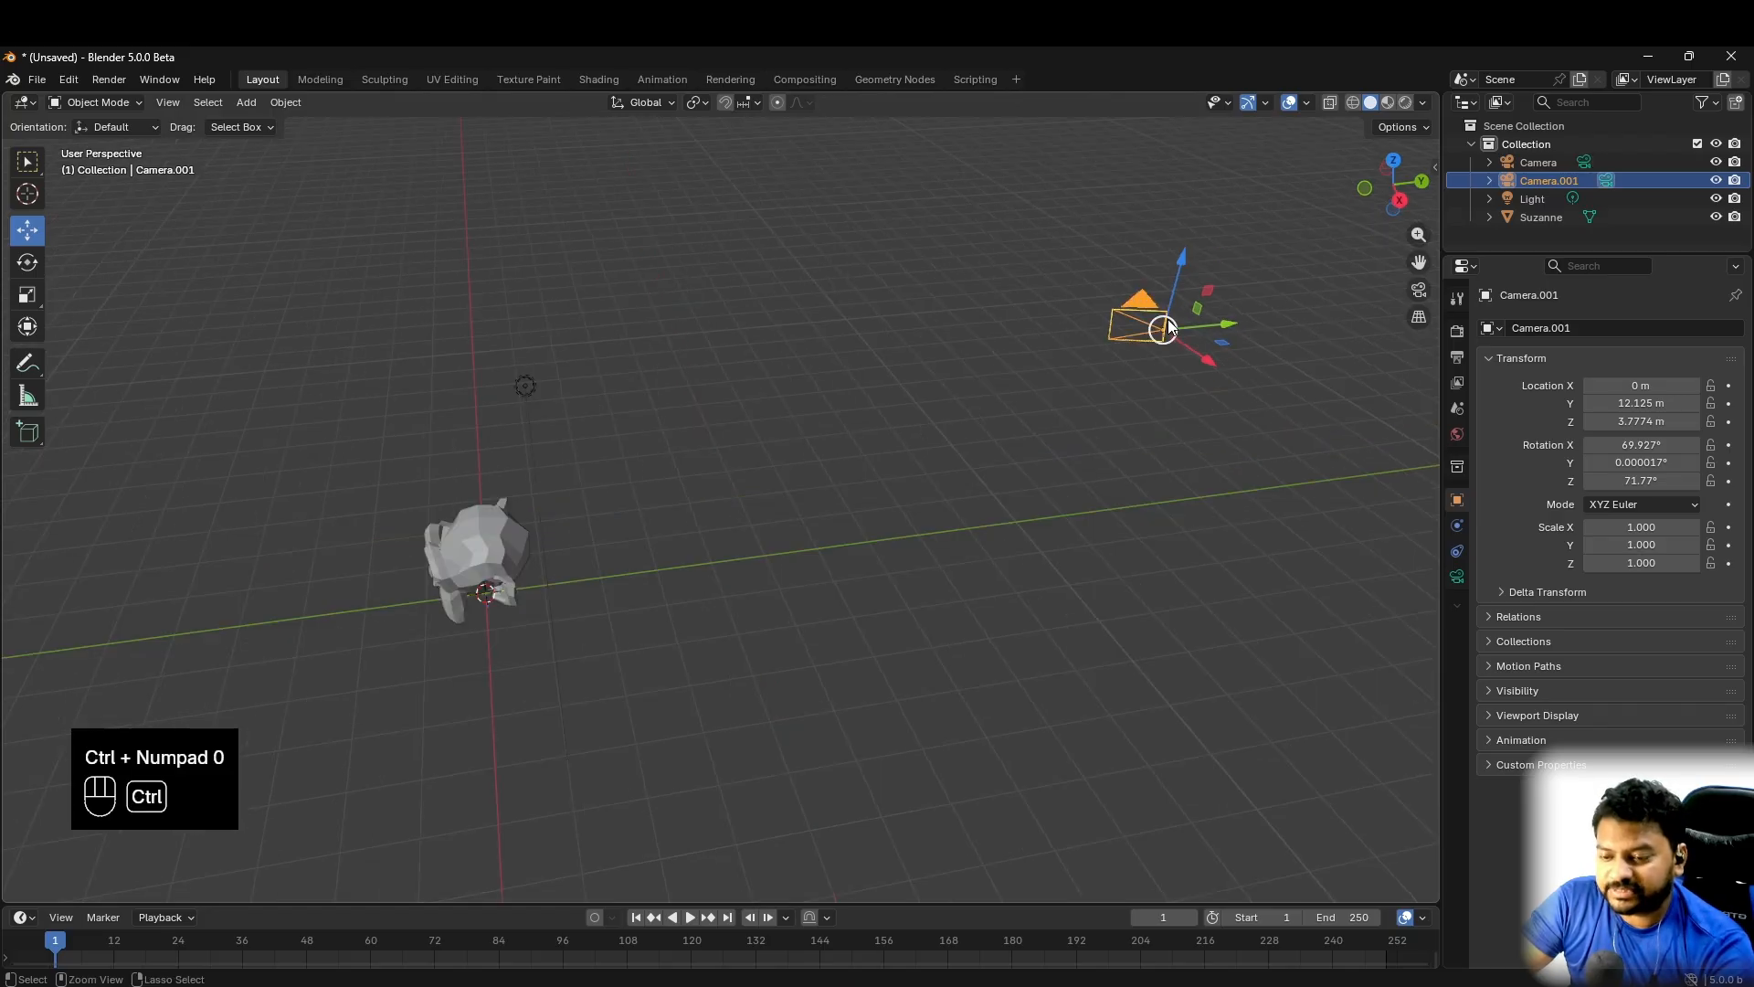
key("KP_0")
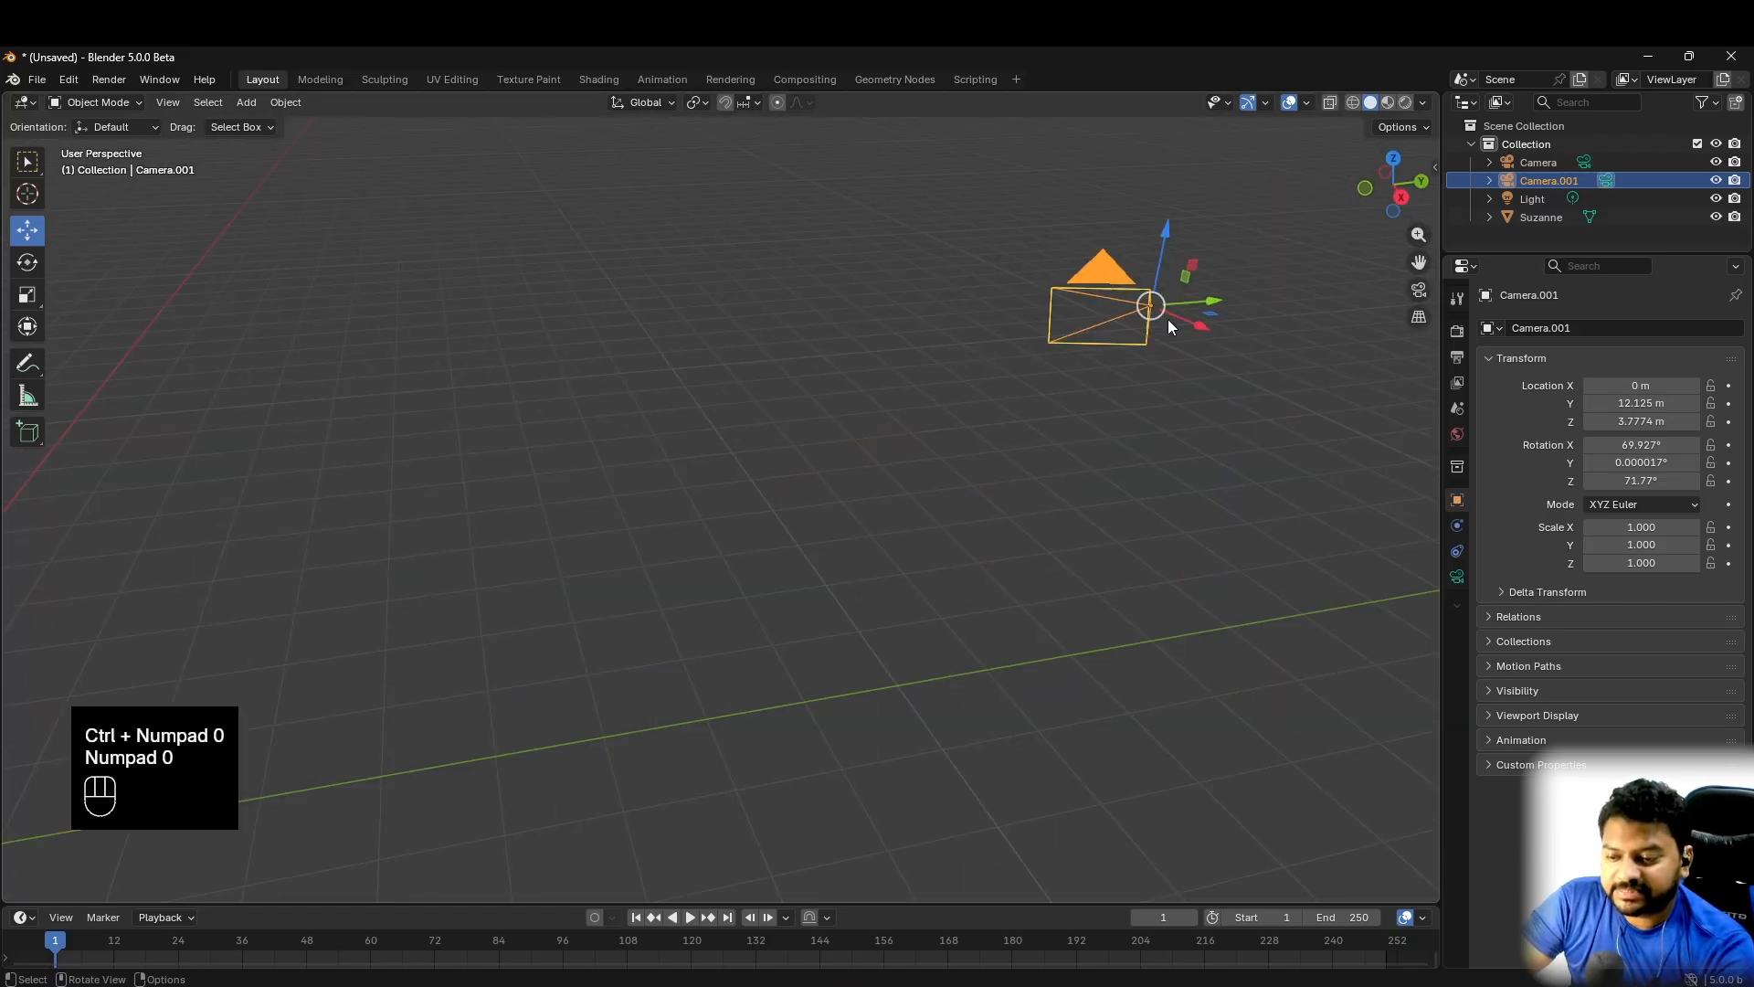
key("KP_0")
key("KP_0")
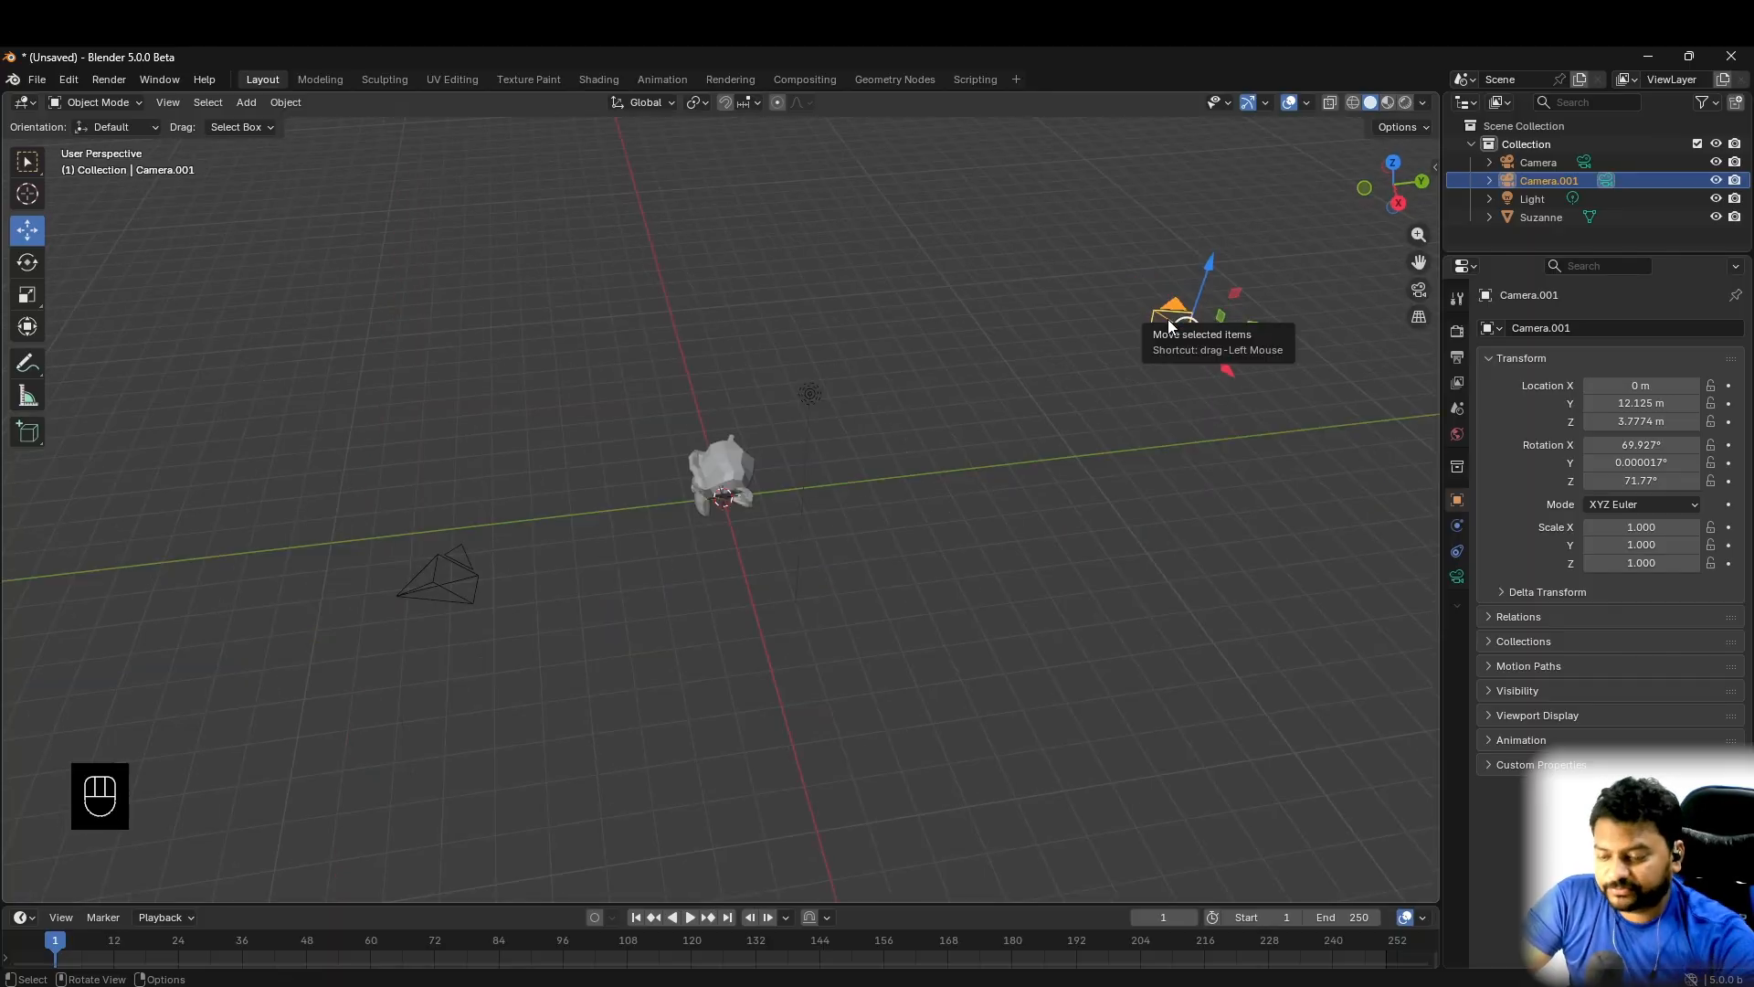
- Enlarge the timeline area and set the animation's end frame to 100
left_click_drag(885, 906, 956, 637)
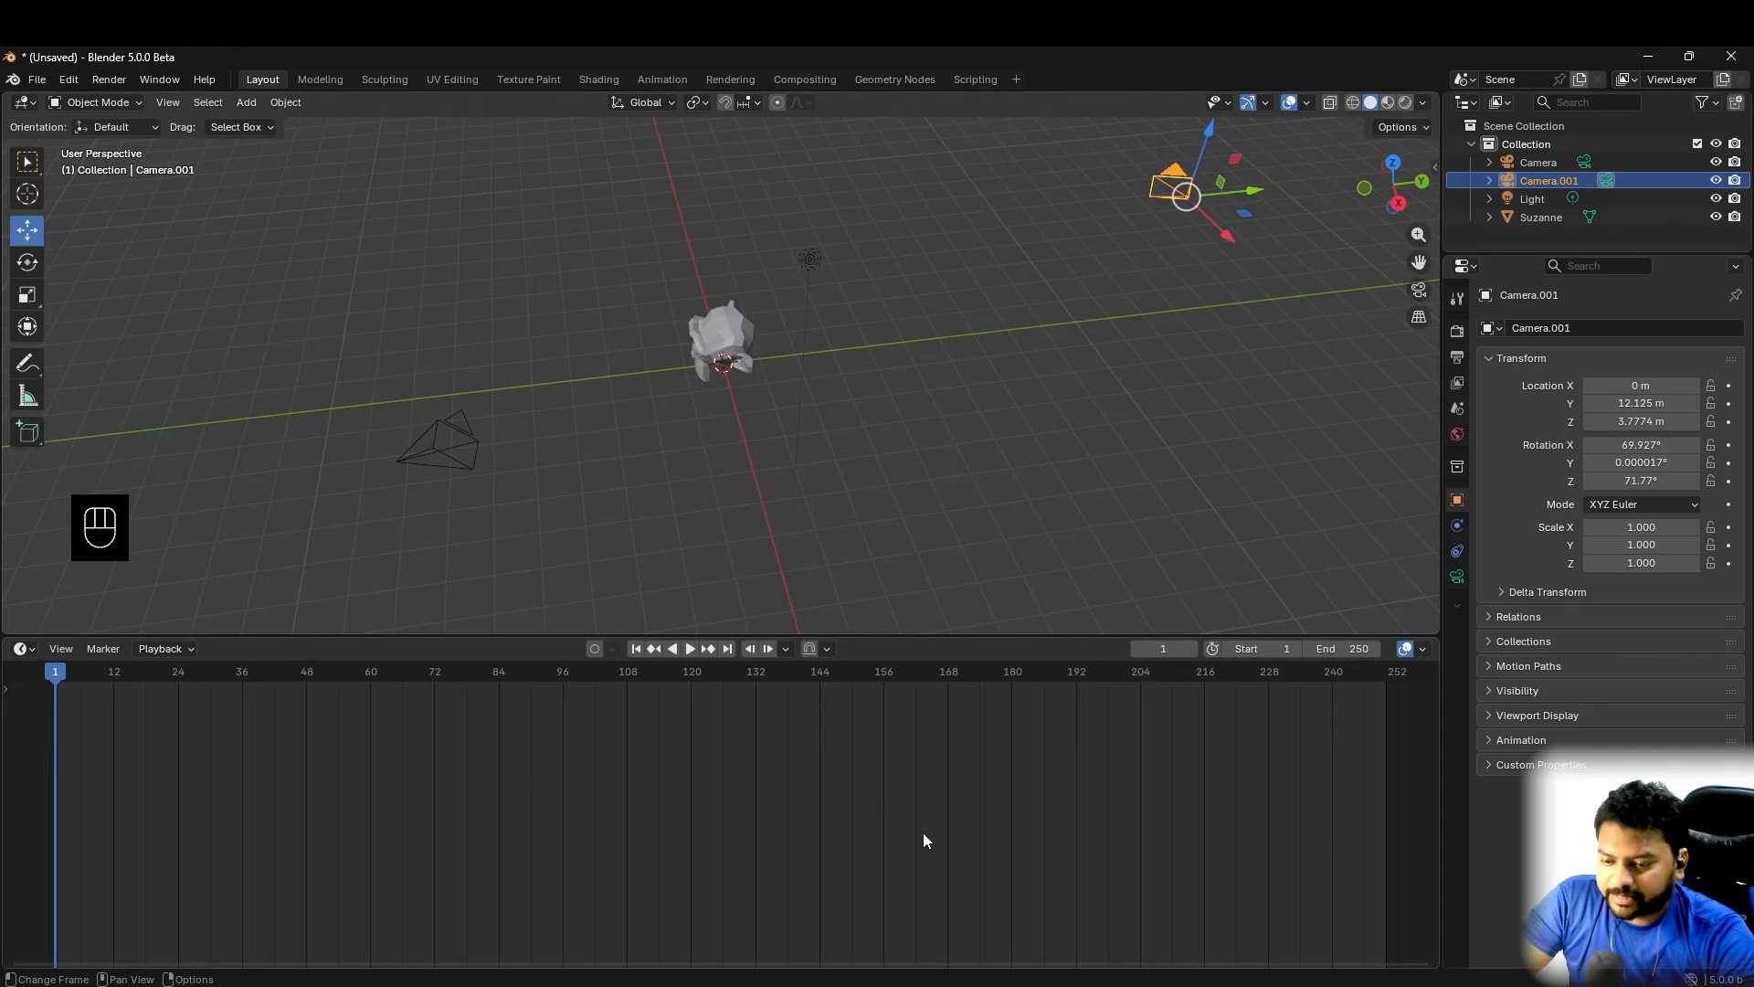
left_click(1358, 648)
type("100")
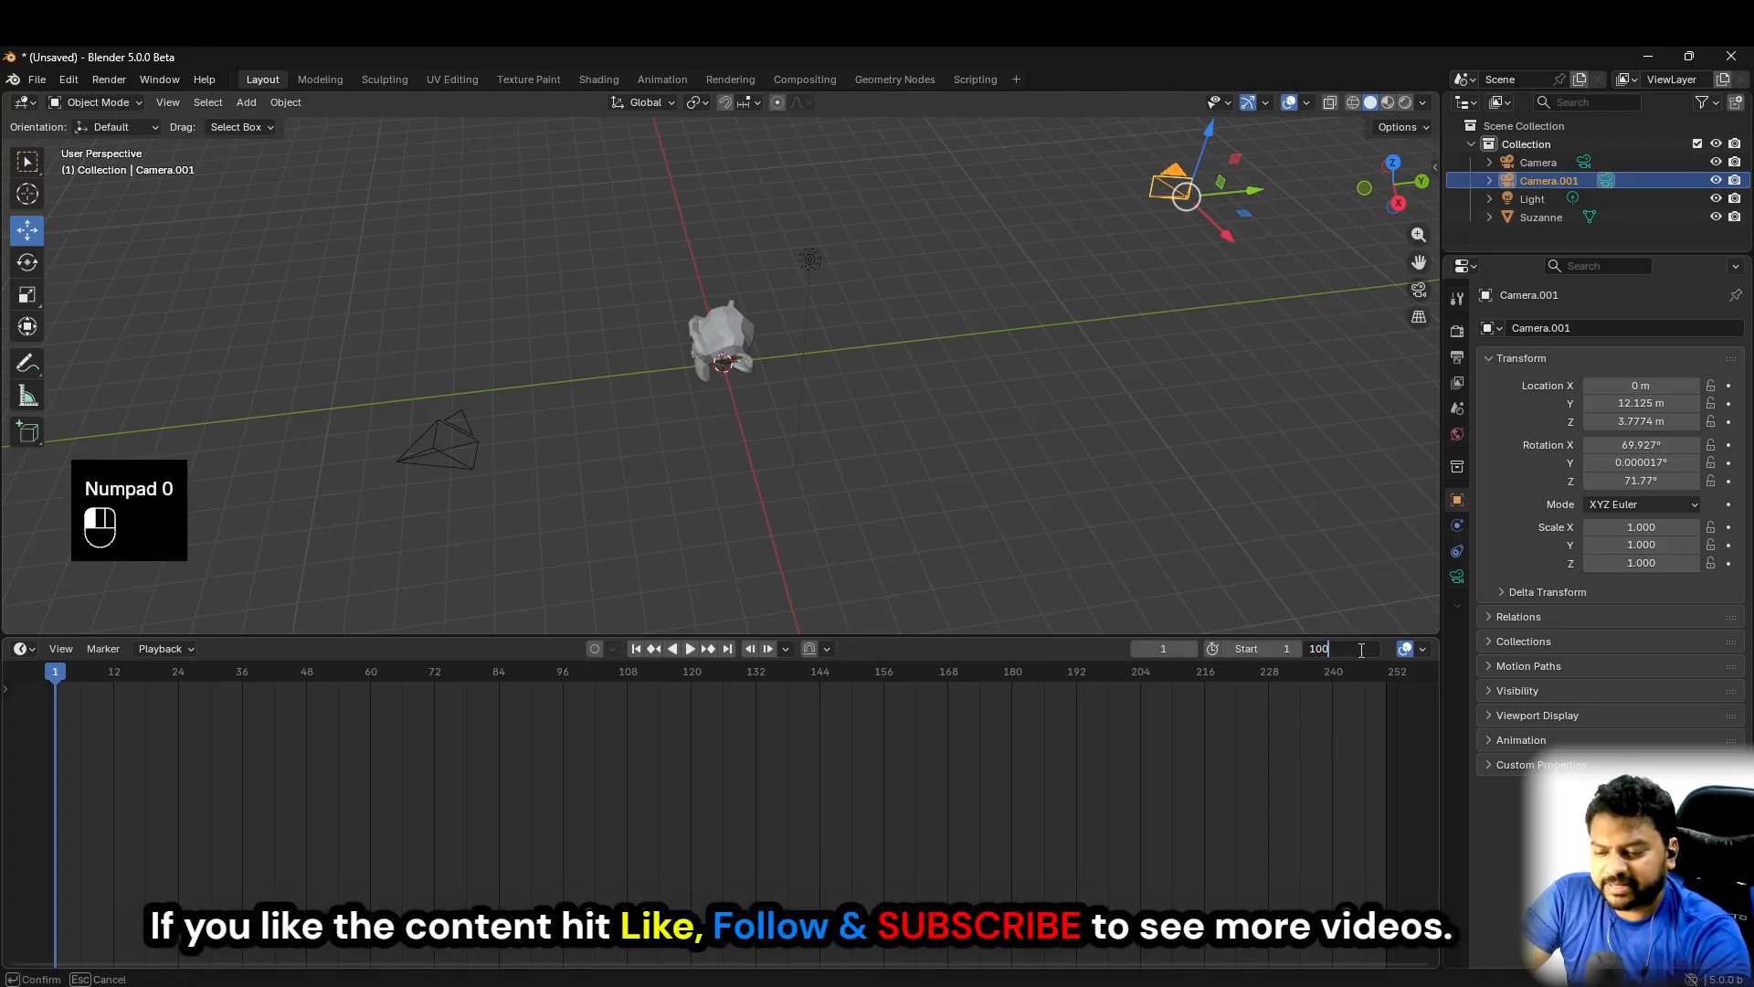
key("Return")
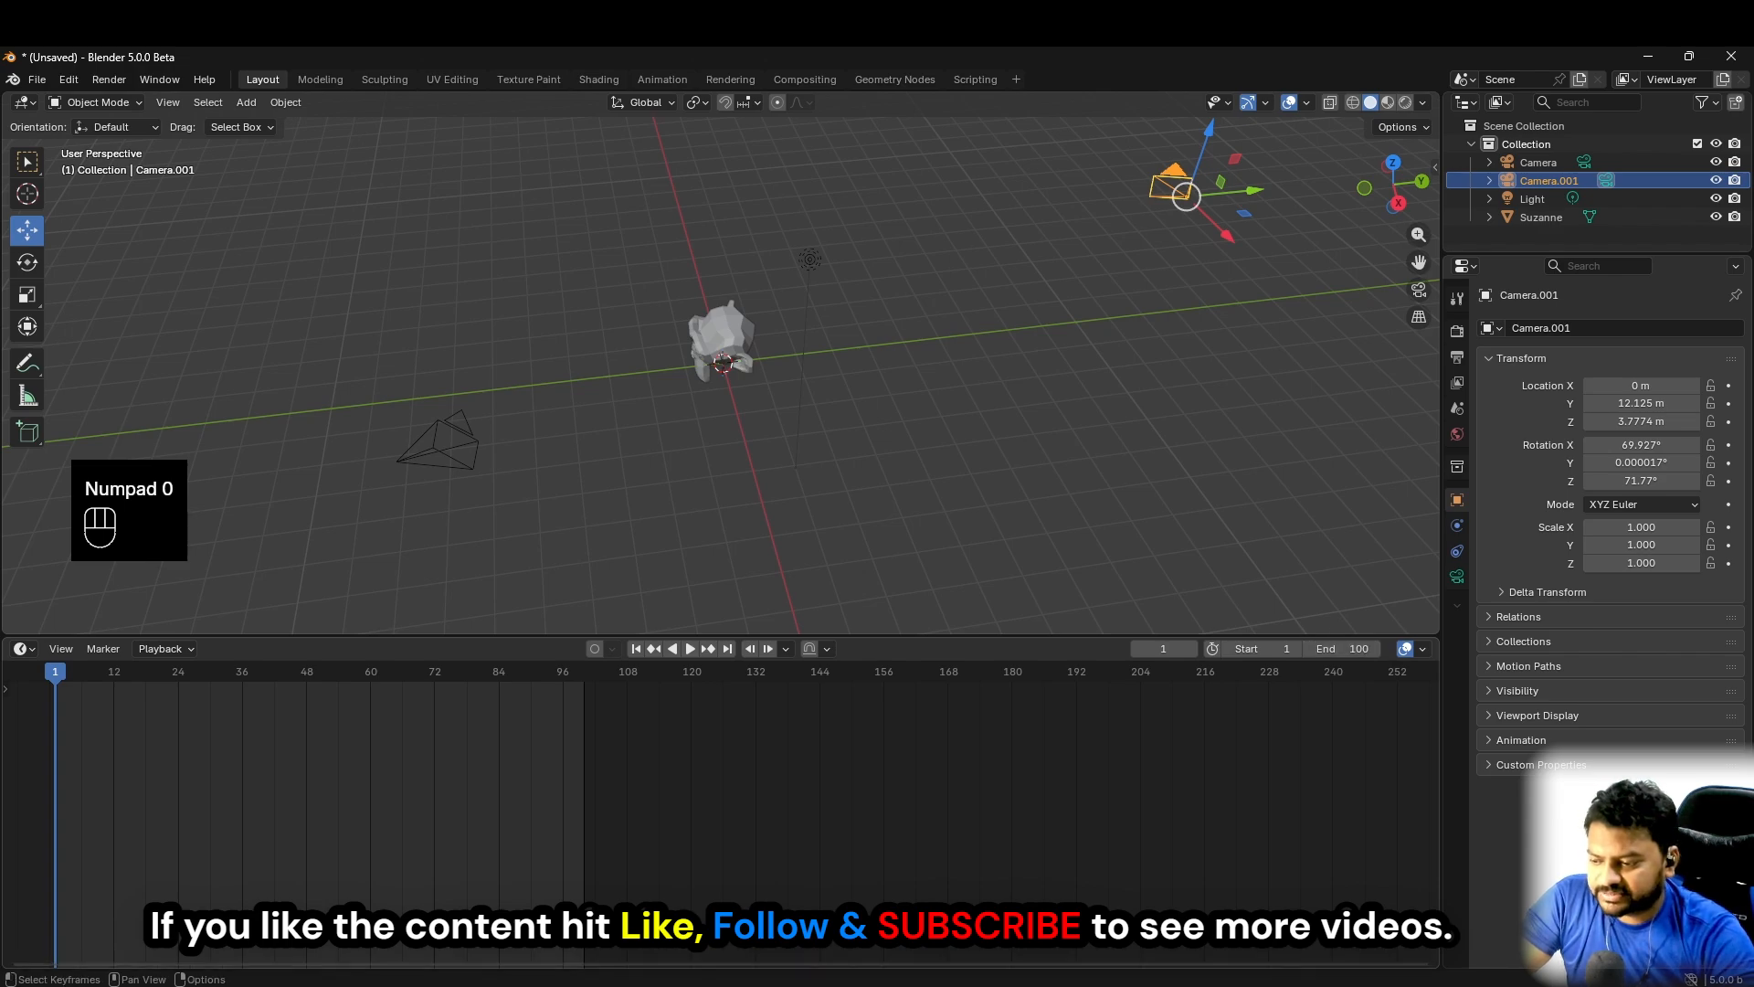
- Play the timeline briefly, stop it and return the playhead to frame 1
left_click(690, 648)
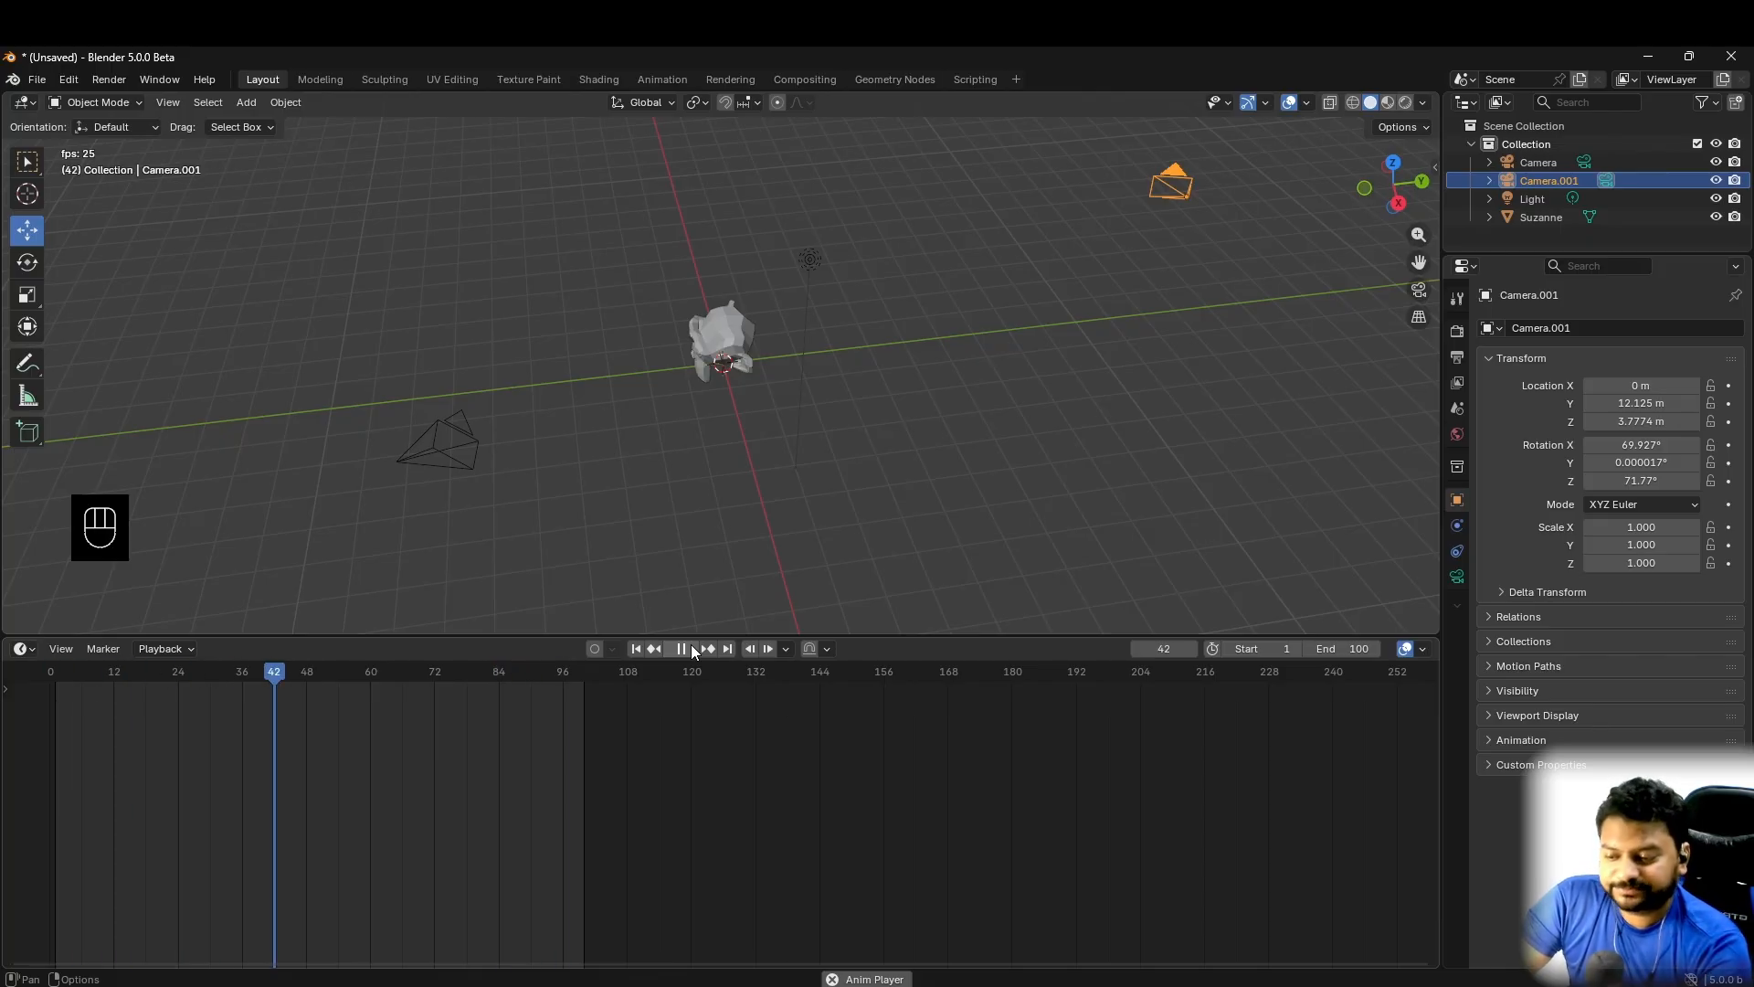
left_click(683, 650)
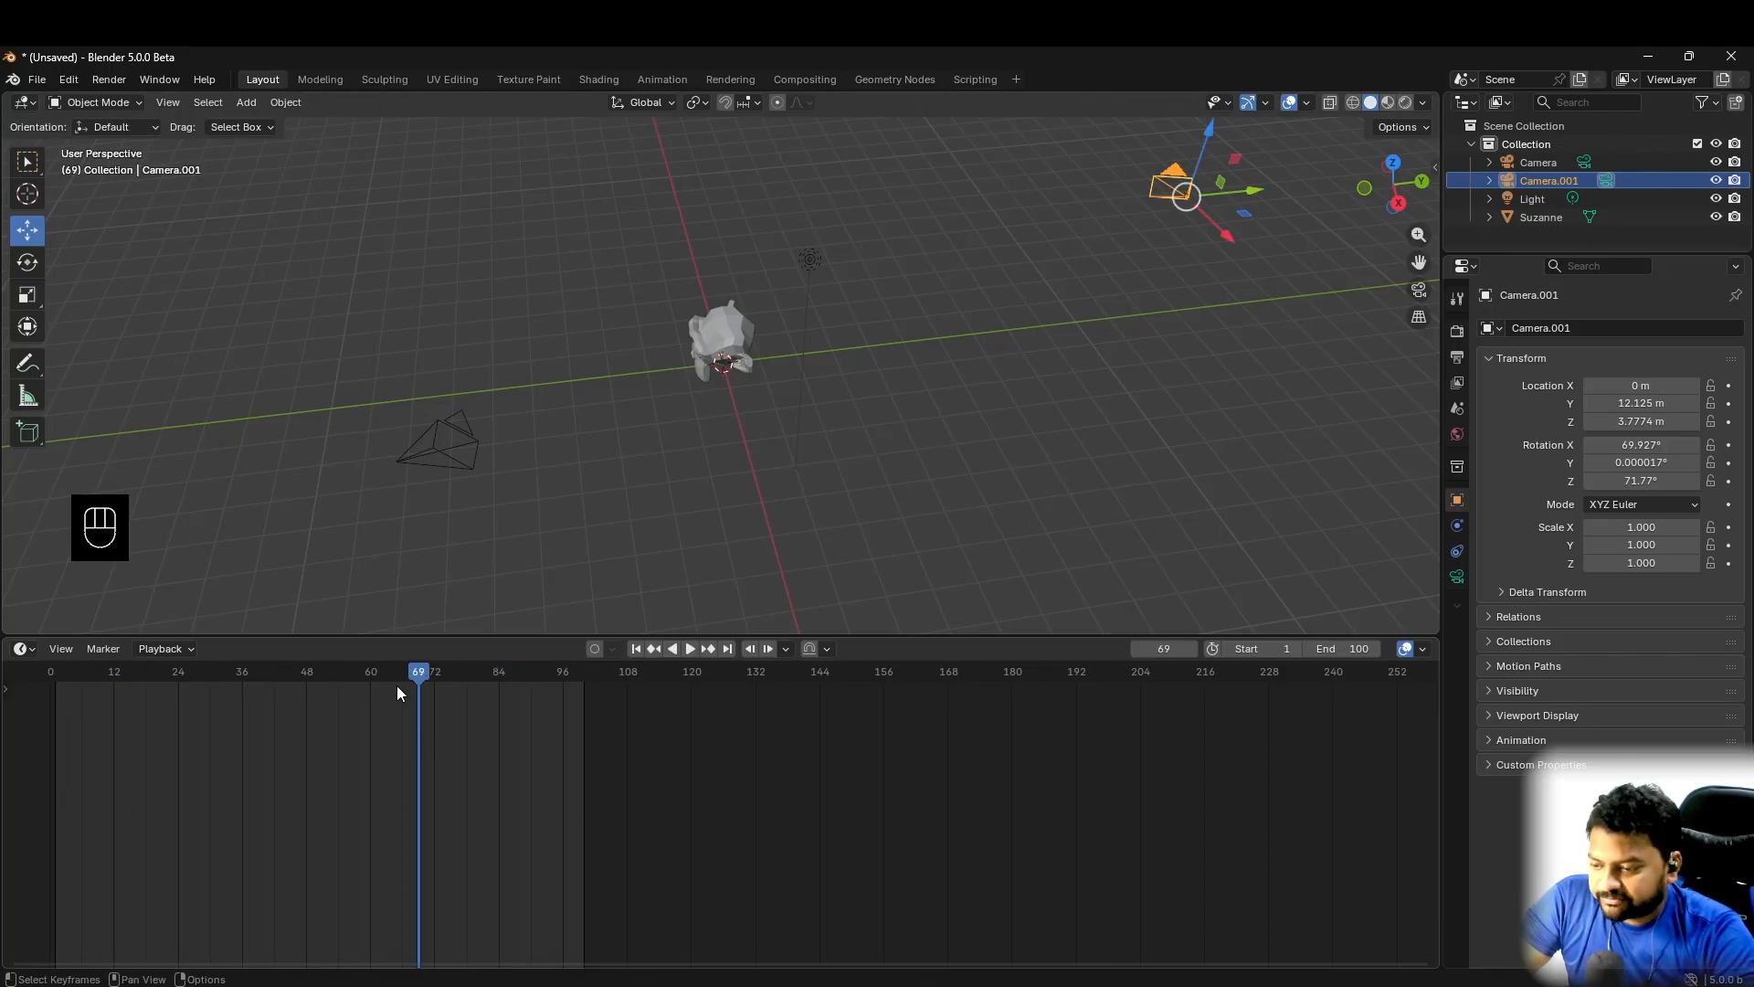
left_click_drag(413, 668, 51, 694)
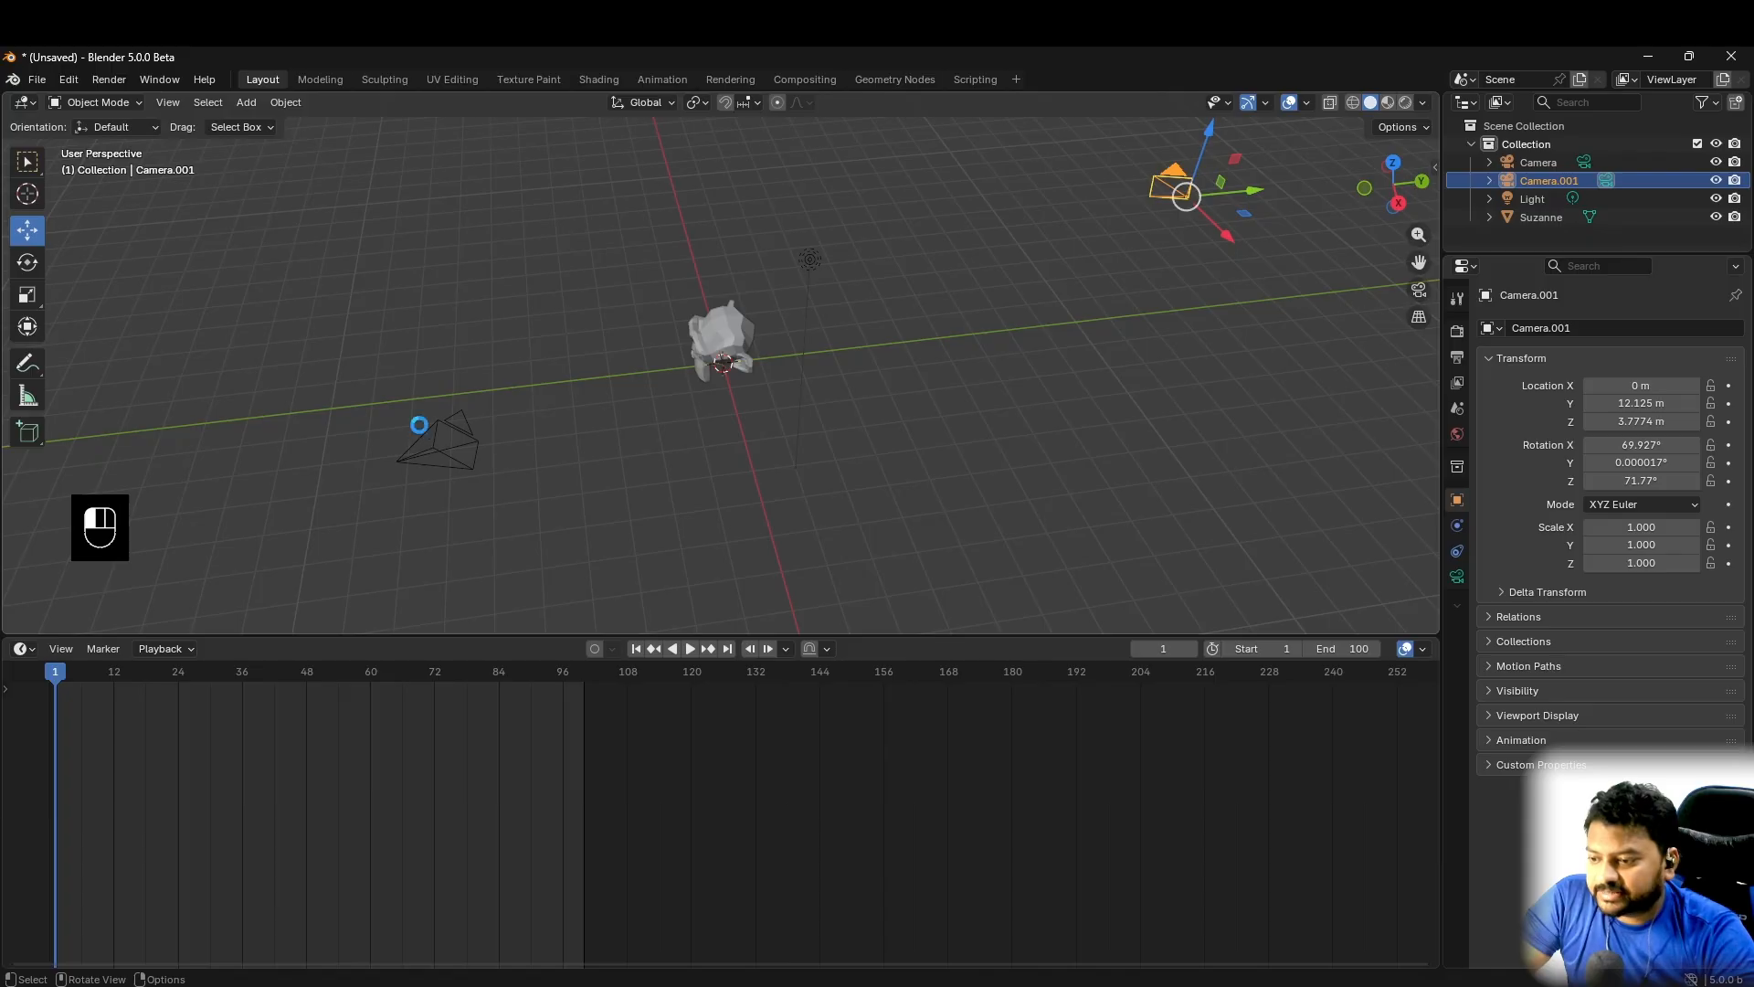
- Make the original camera, Camera, the active scene camera and look at the monkey through it
left_click(451, 457)
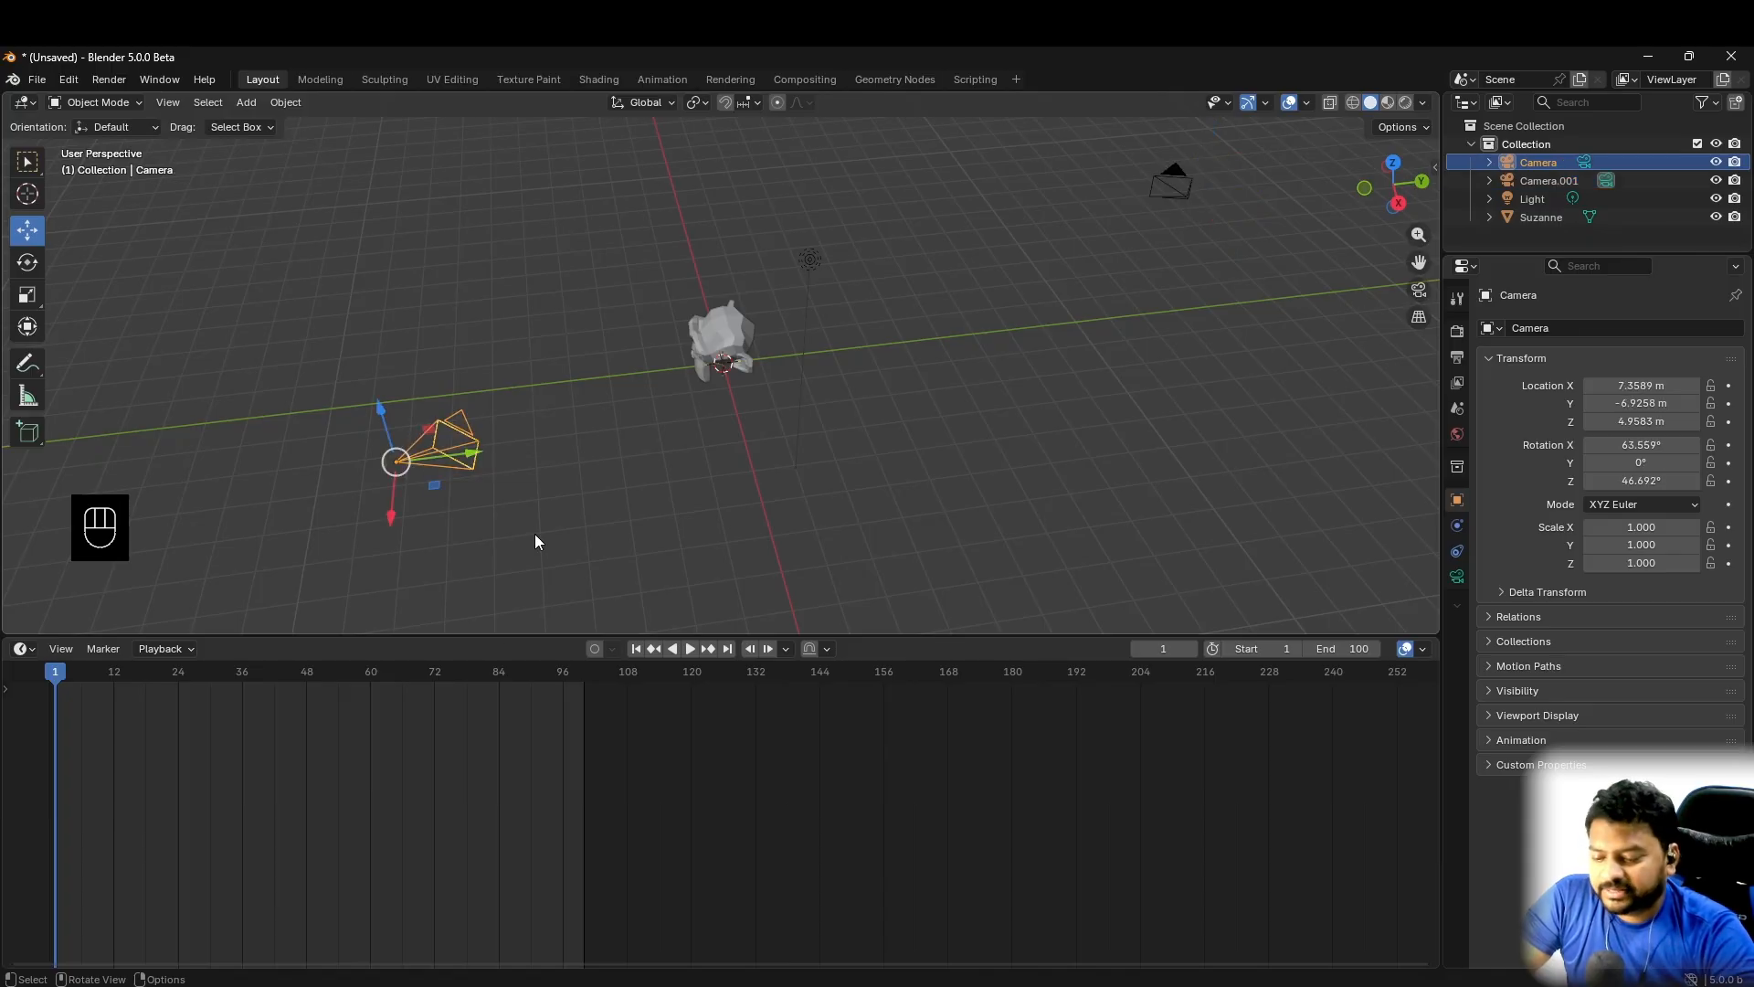
key("KP_0")
key("KP_0")
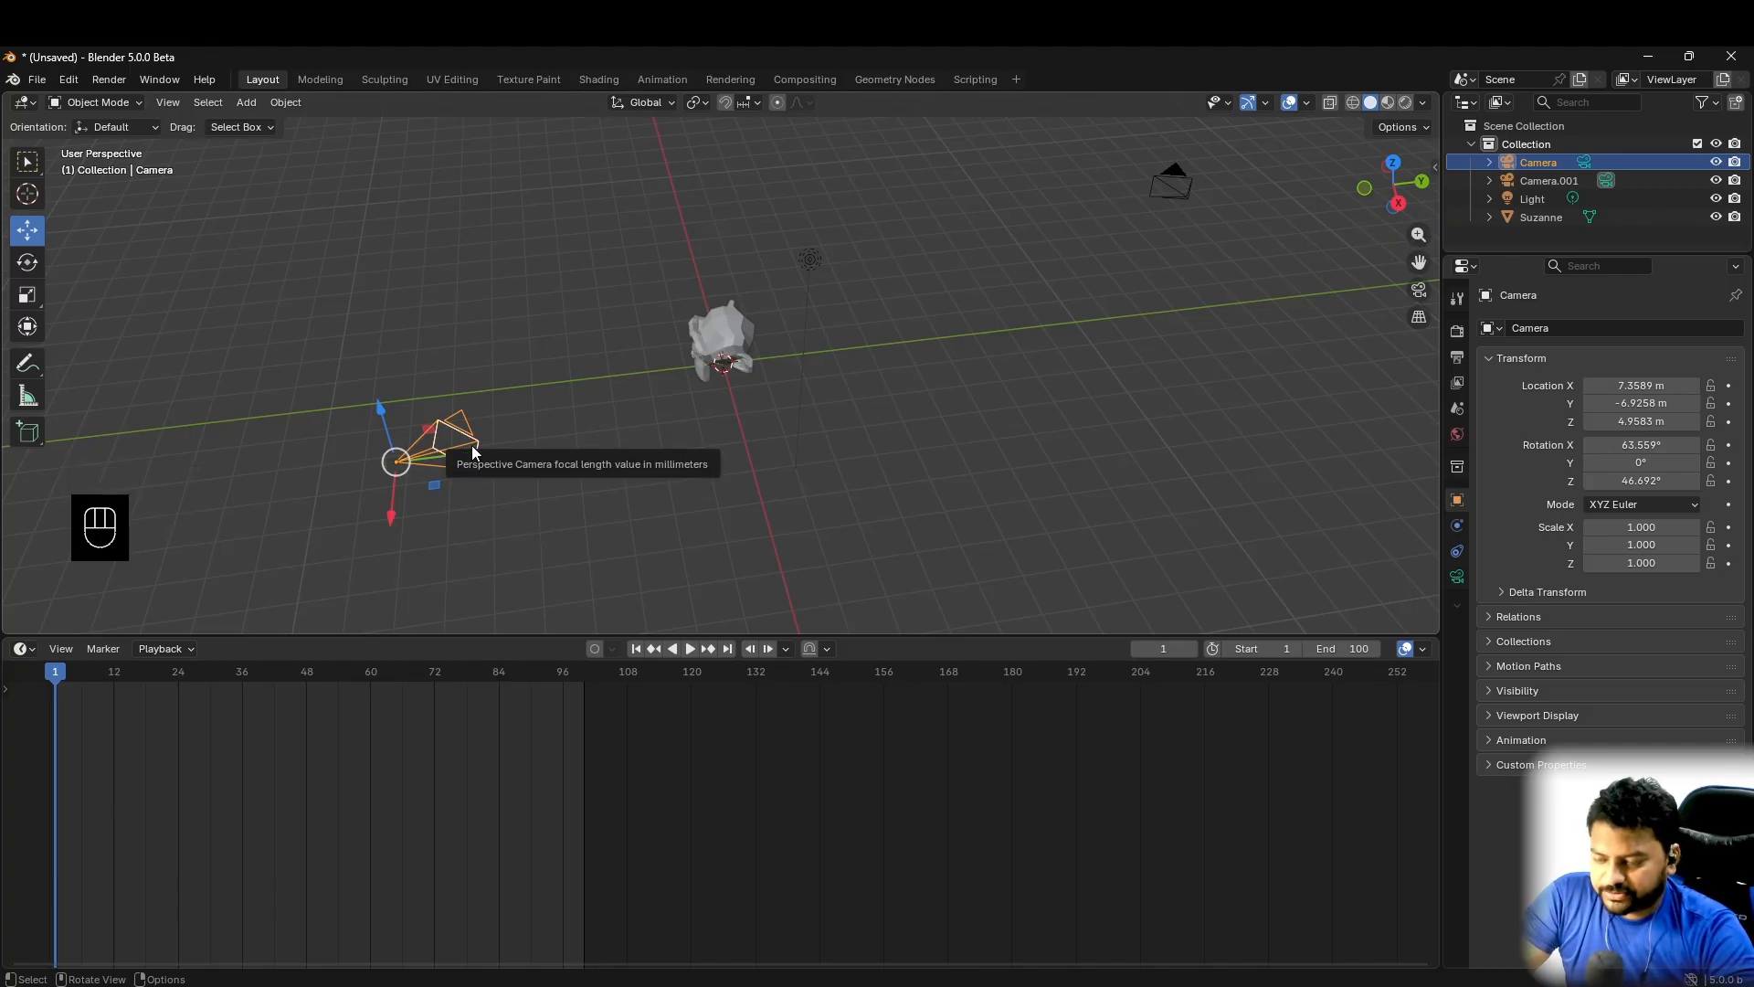
key("KP_0")
key("KP_0")
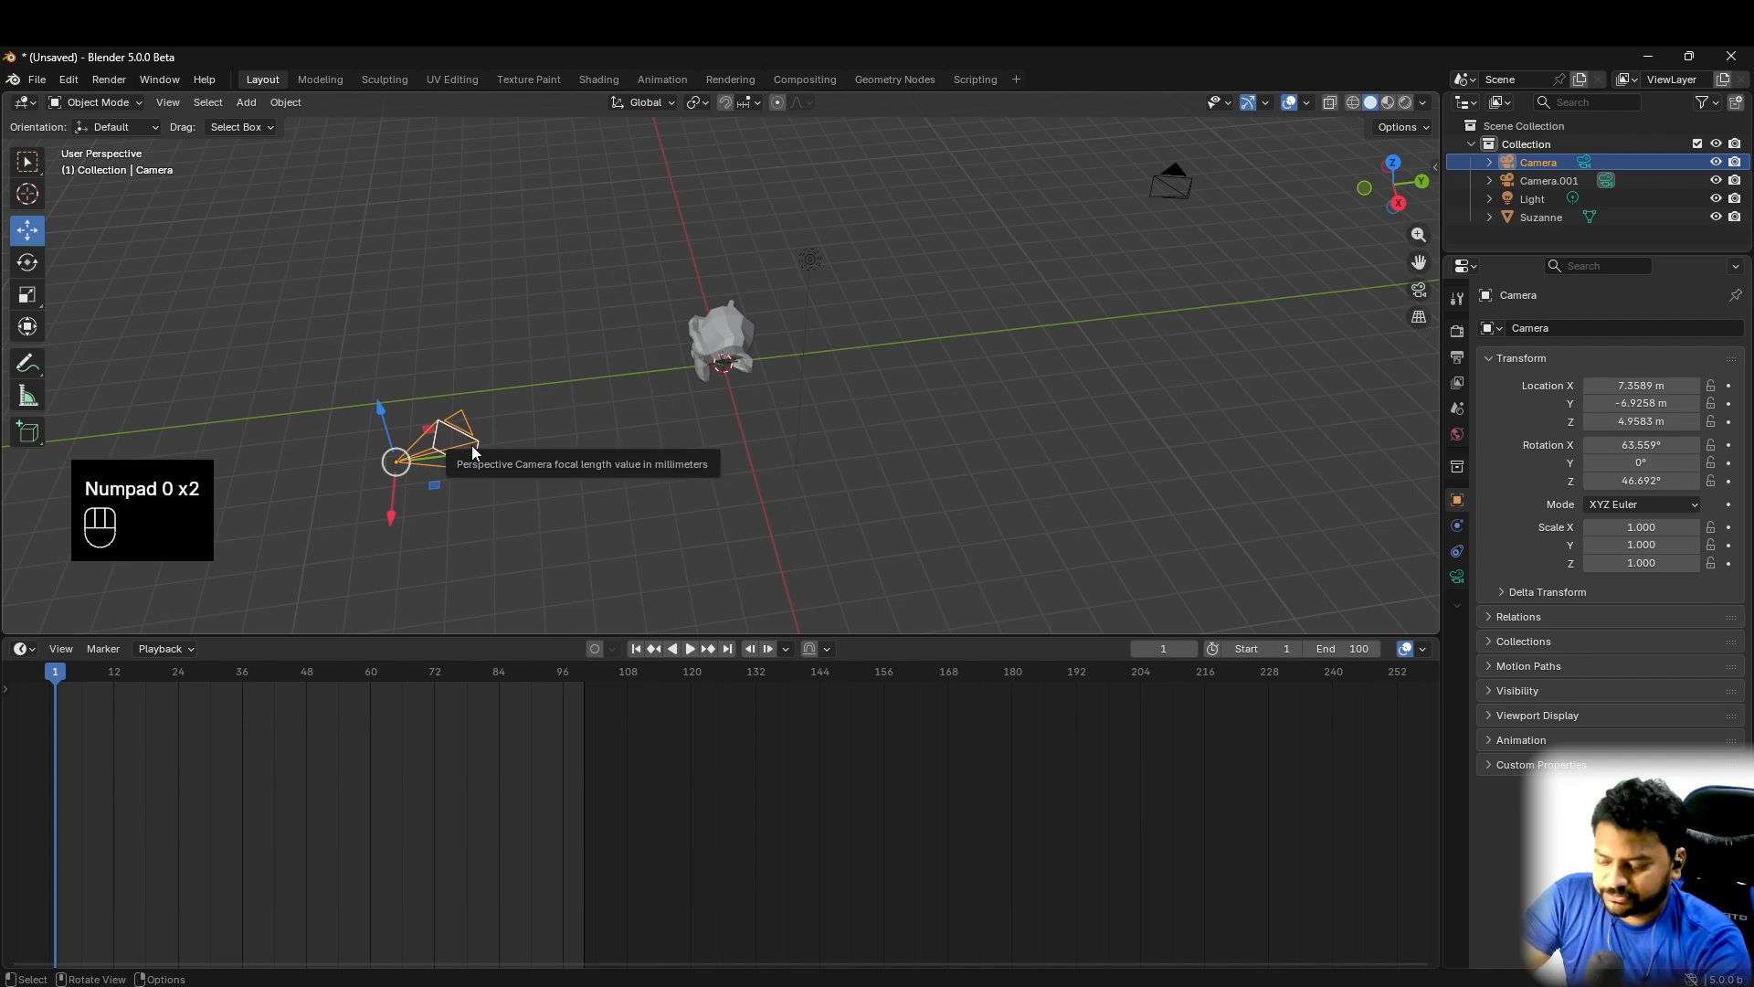
key("ctrl+KP_0")
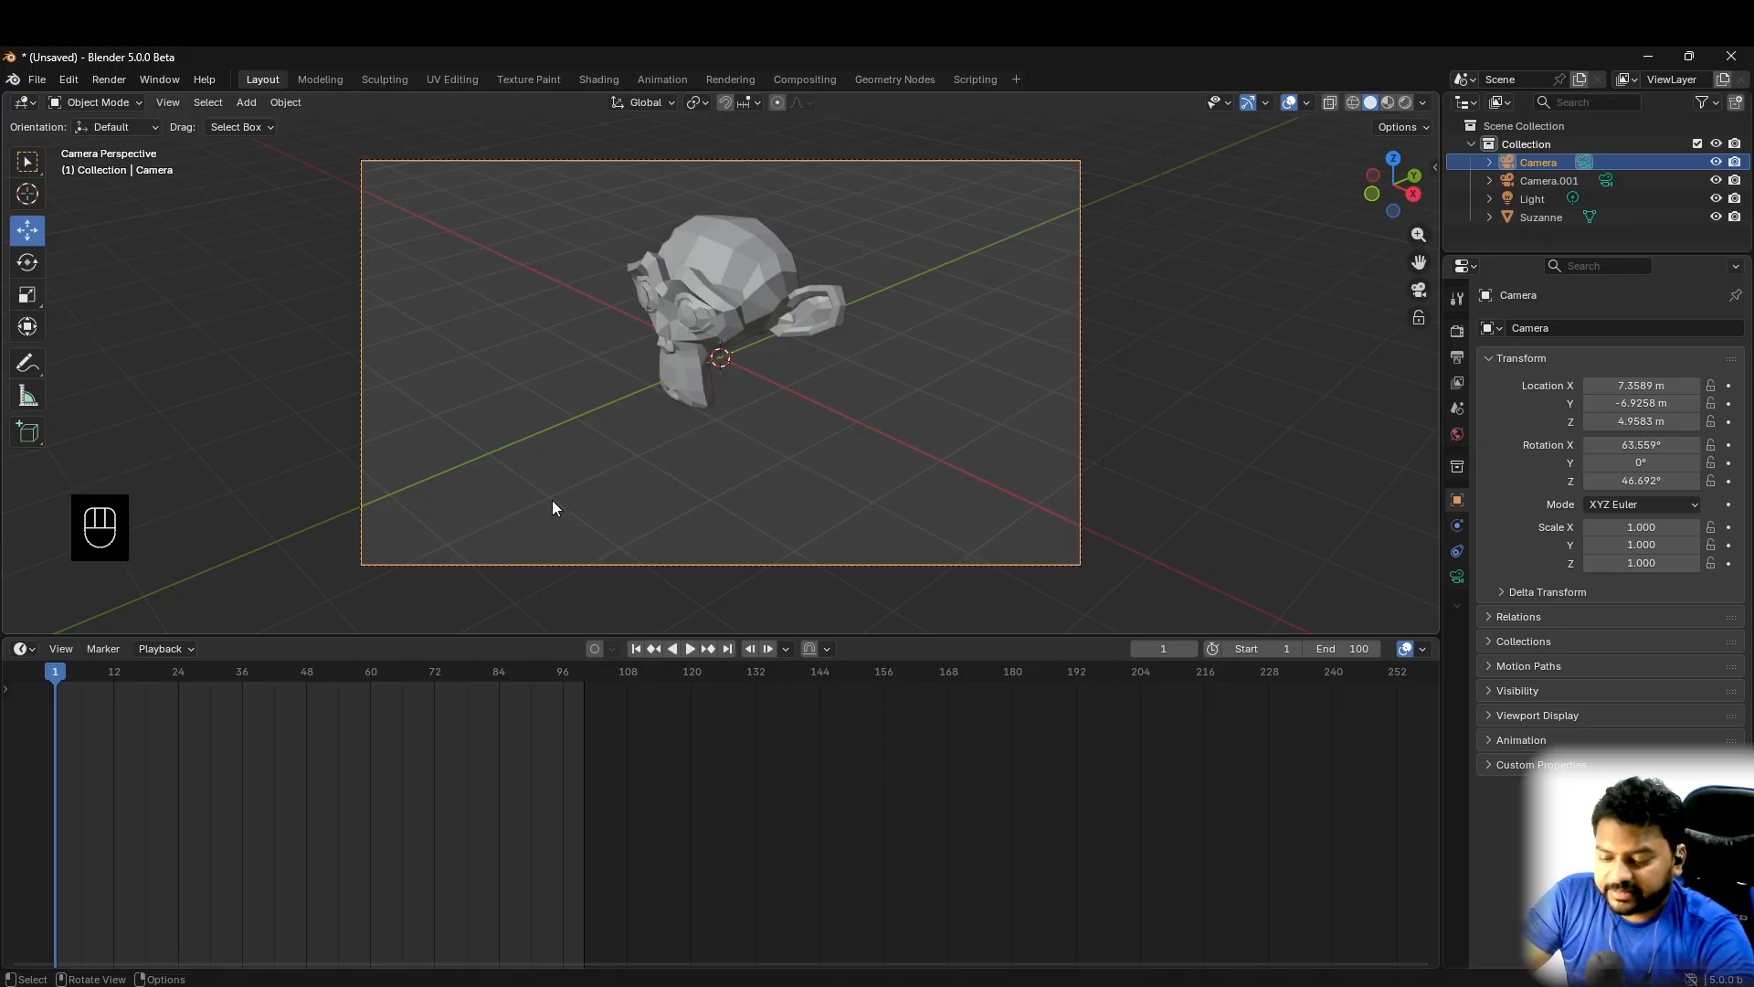
- Make Camera.001 the active scene camera, check the scene through it and return to the perspective view
key("KP_0")
left_click(705, 578)
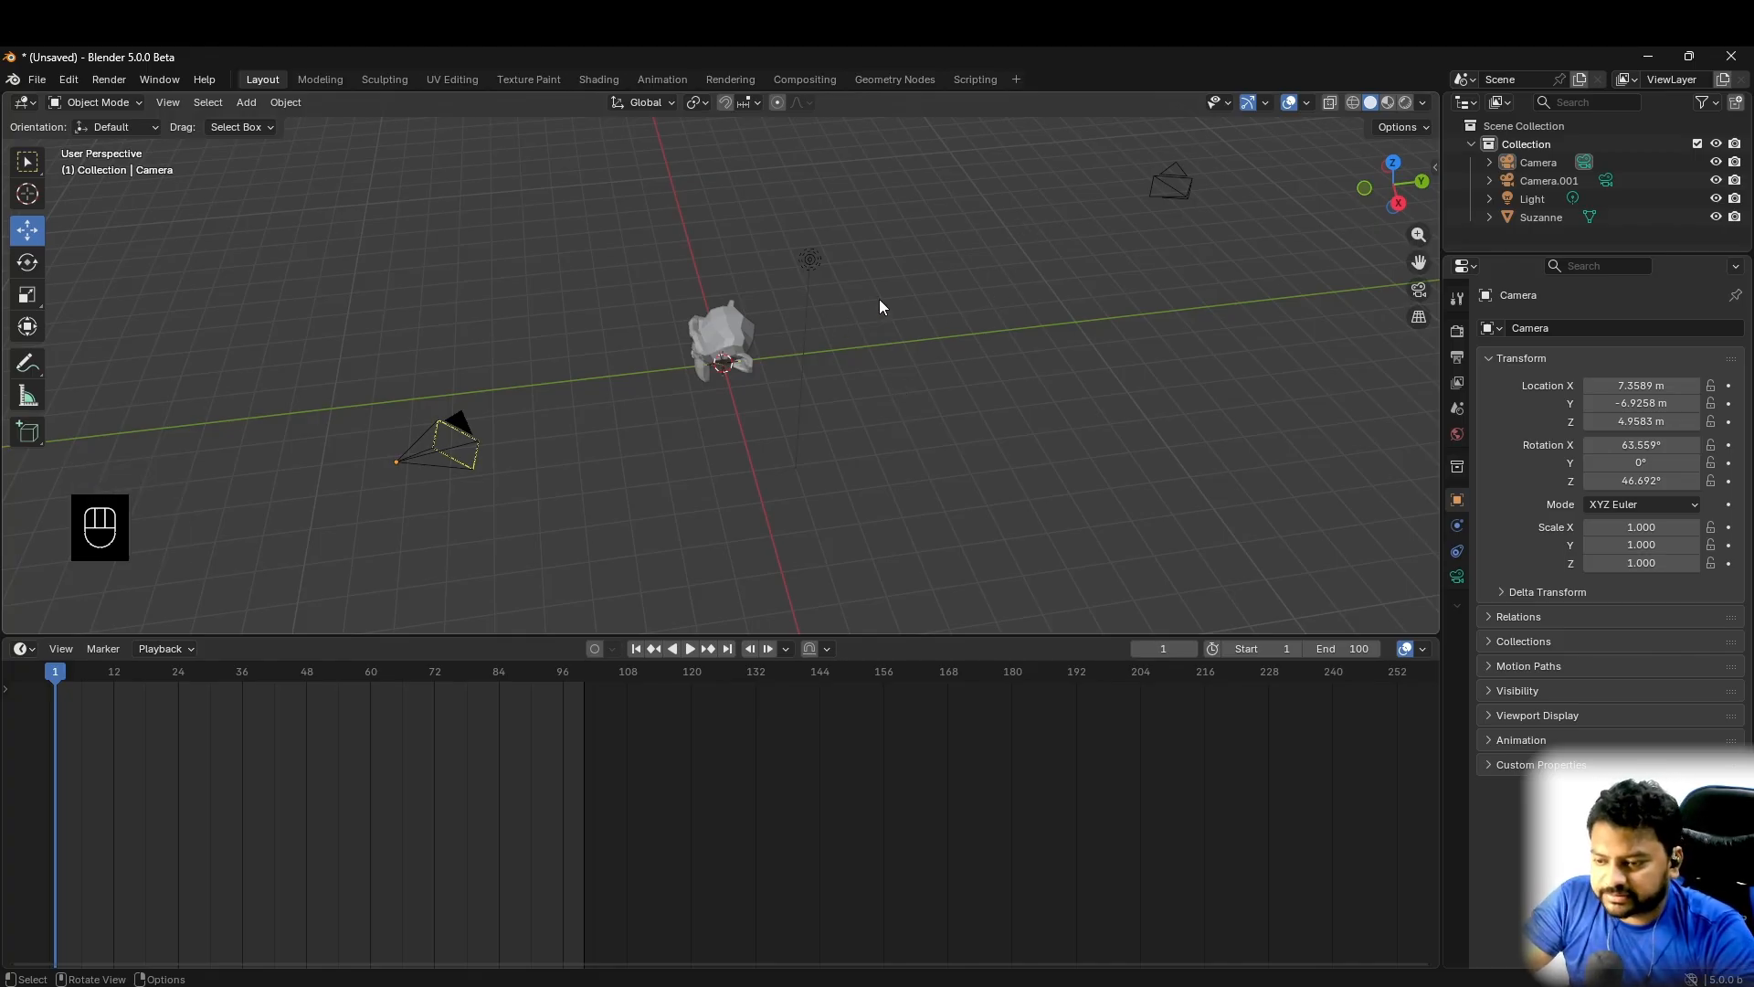
left_click(1165, 173)
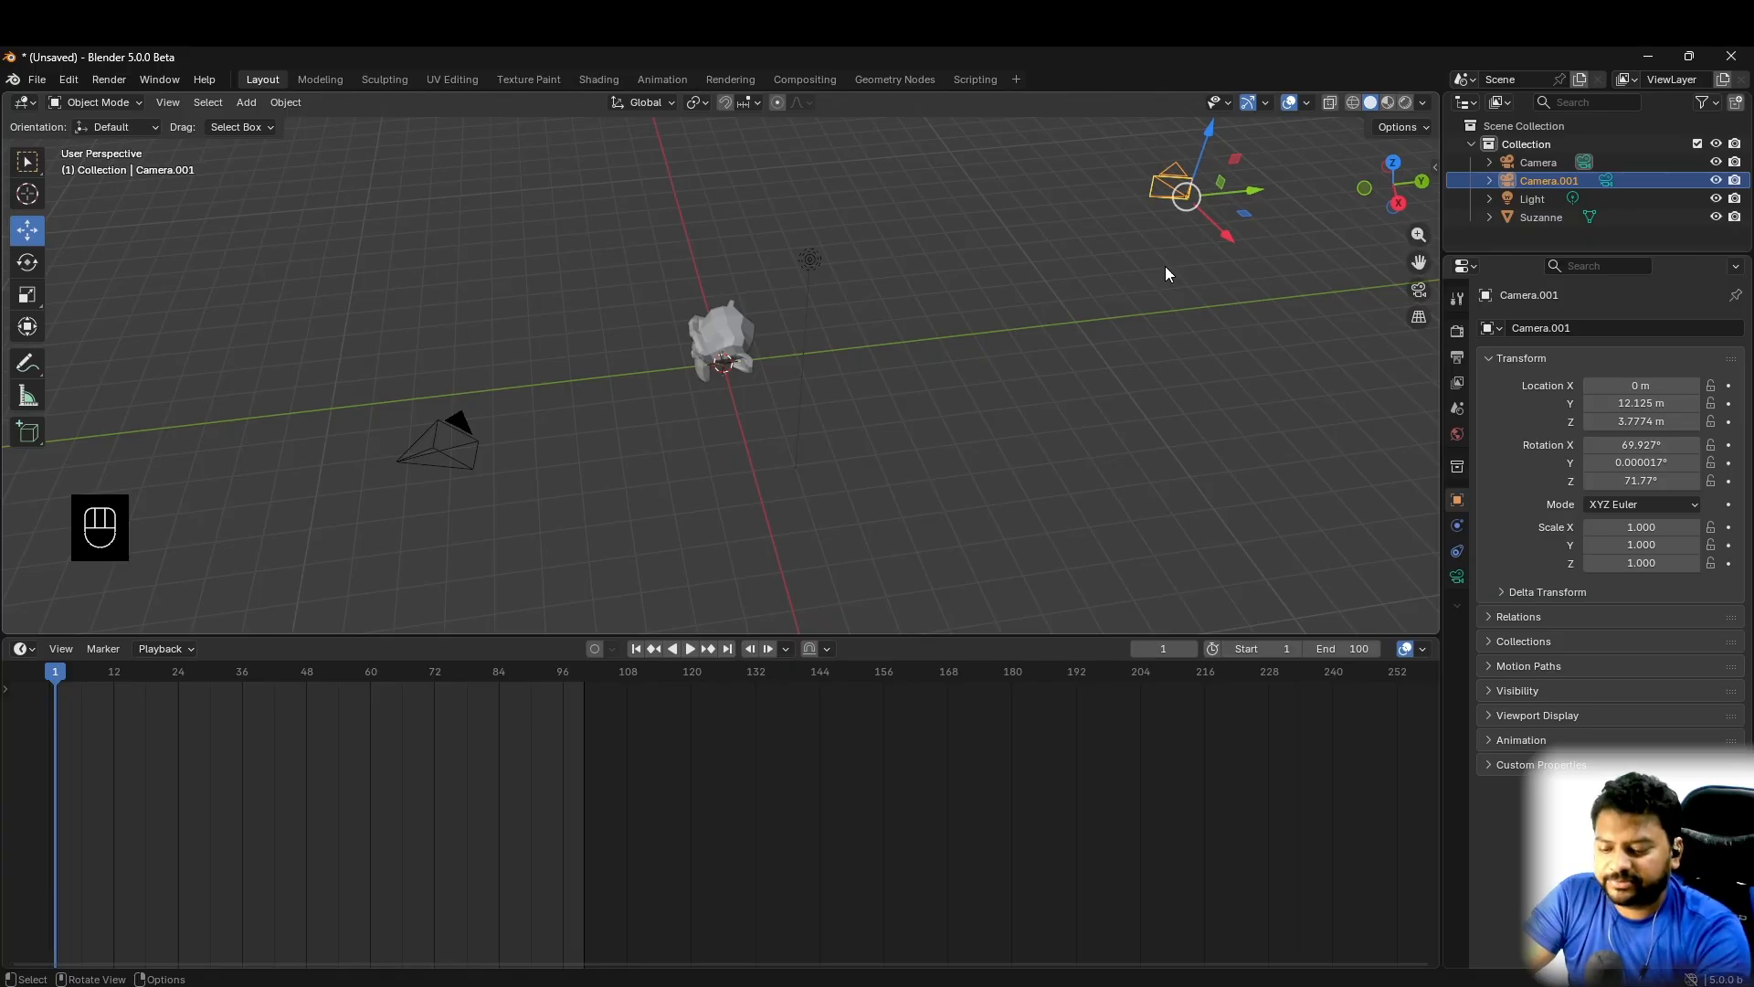
key("KP_0")
key("KP_0")
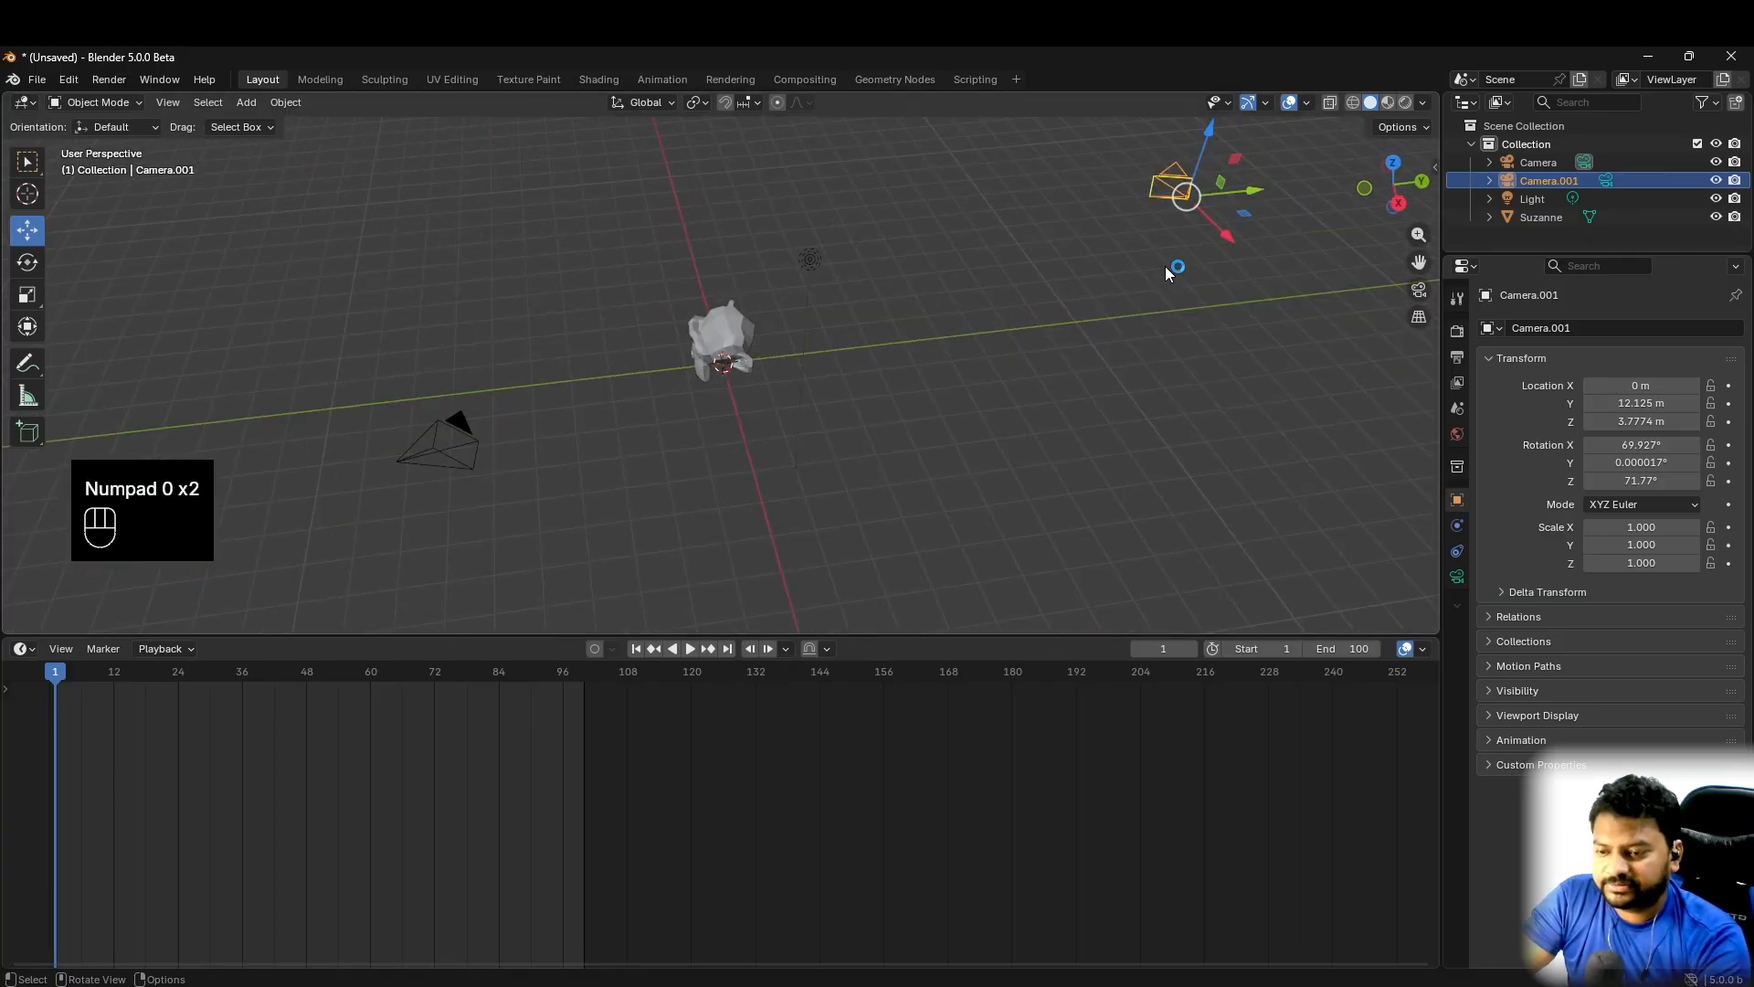
key("ctrl+KP_0")
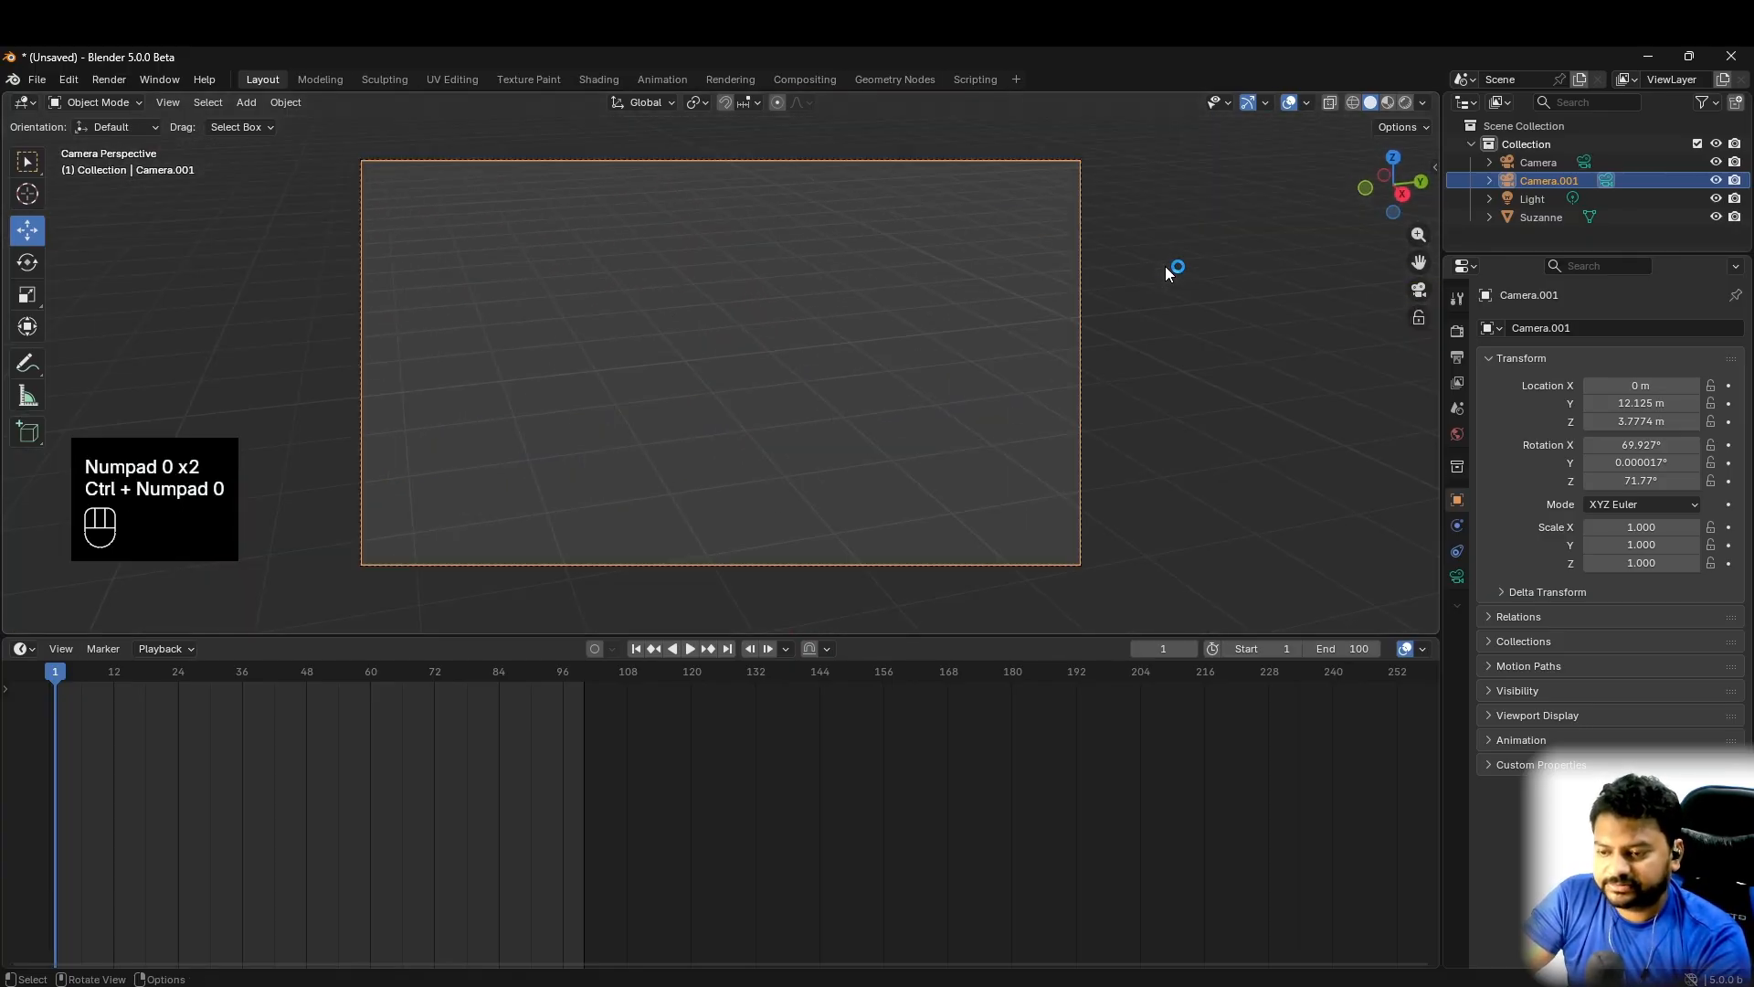
key("KP_0")
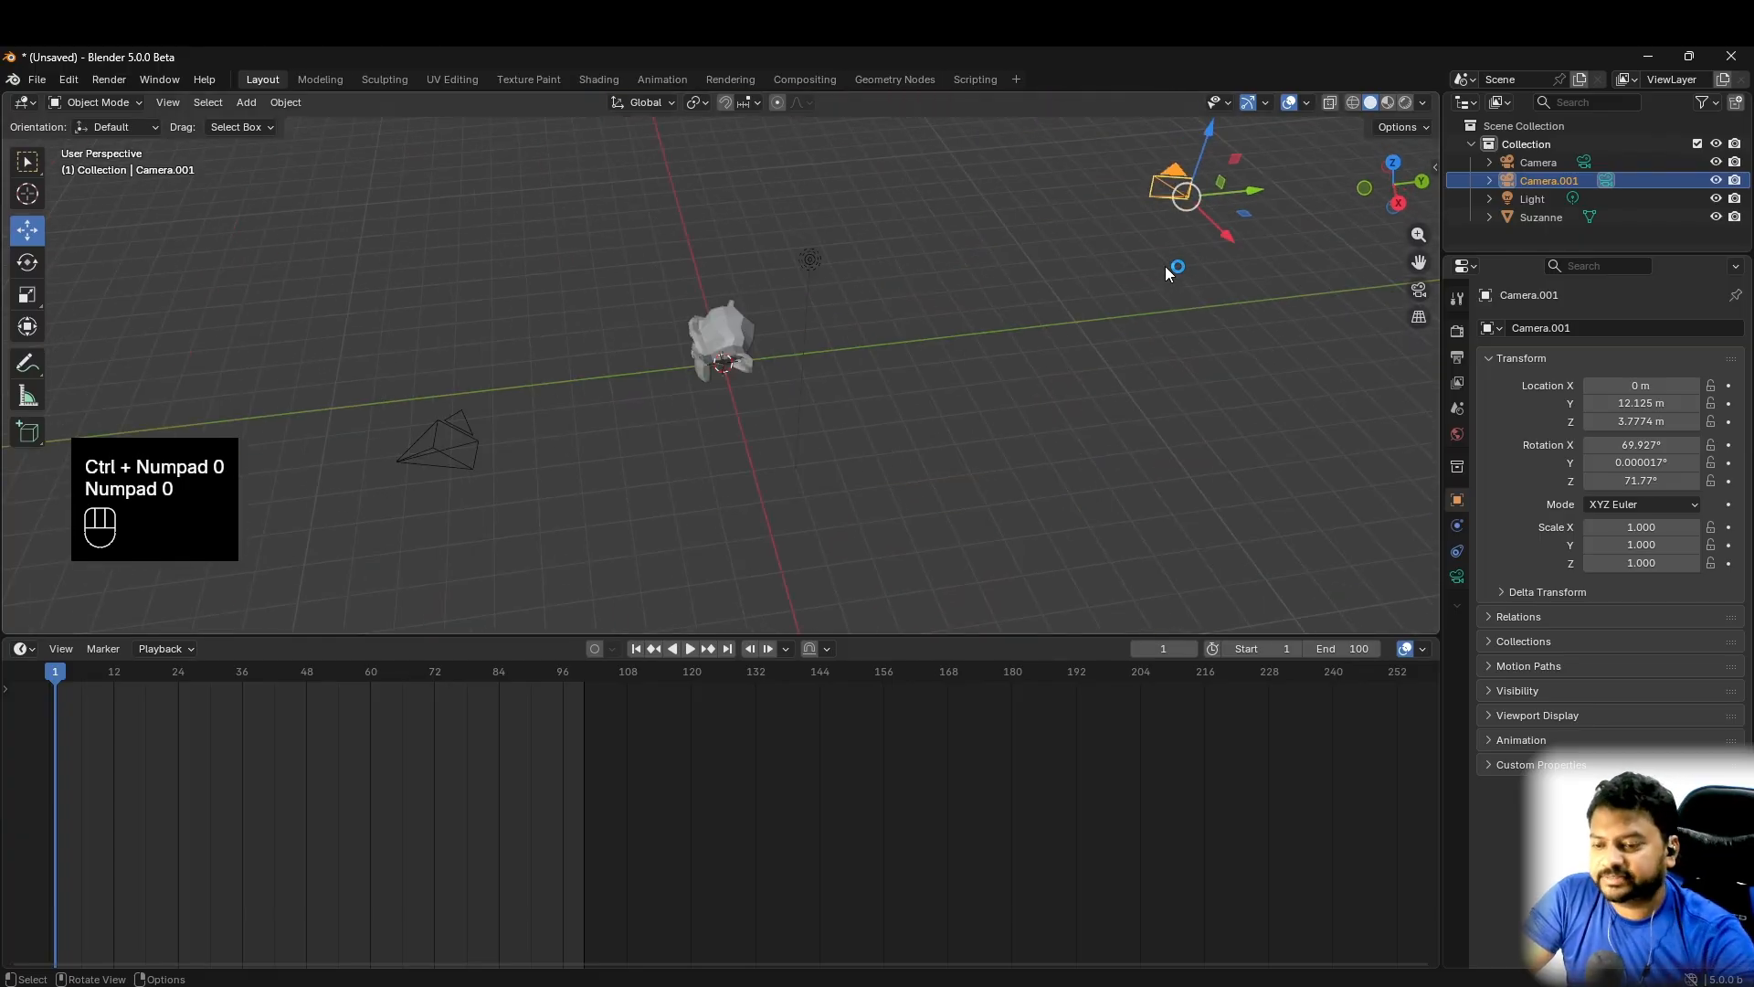
- Add a Track To constraint to Camera.001 with Suzanne as the target and check the framing through the camera
left_click(1458, 527)
left_click(1460, 553)
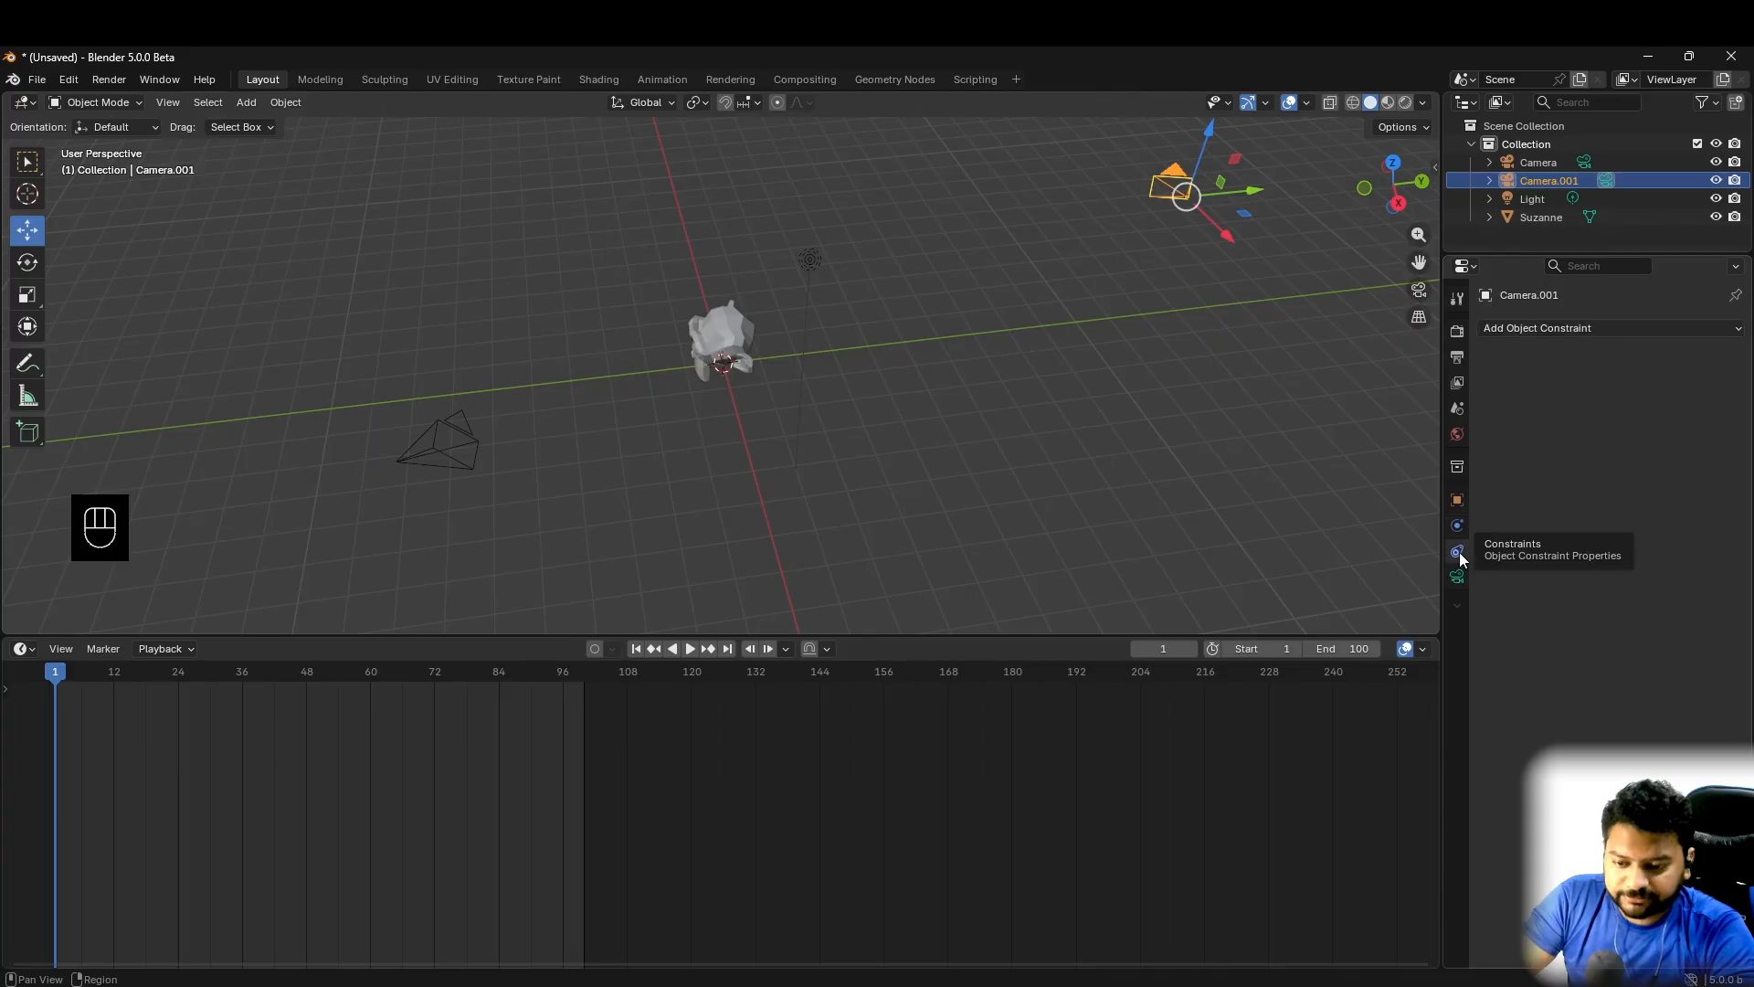
left_click(1608, 326)
left_click(1533, 459)
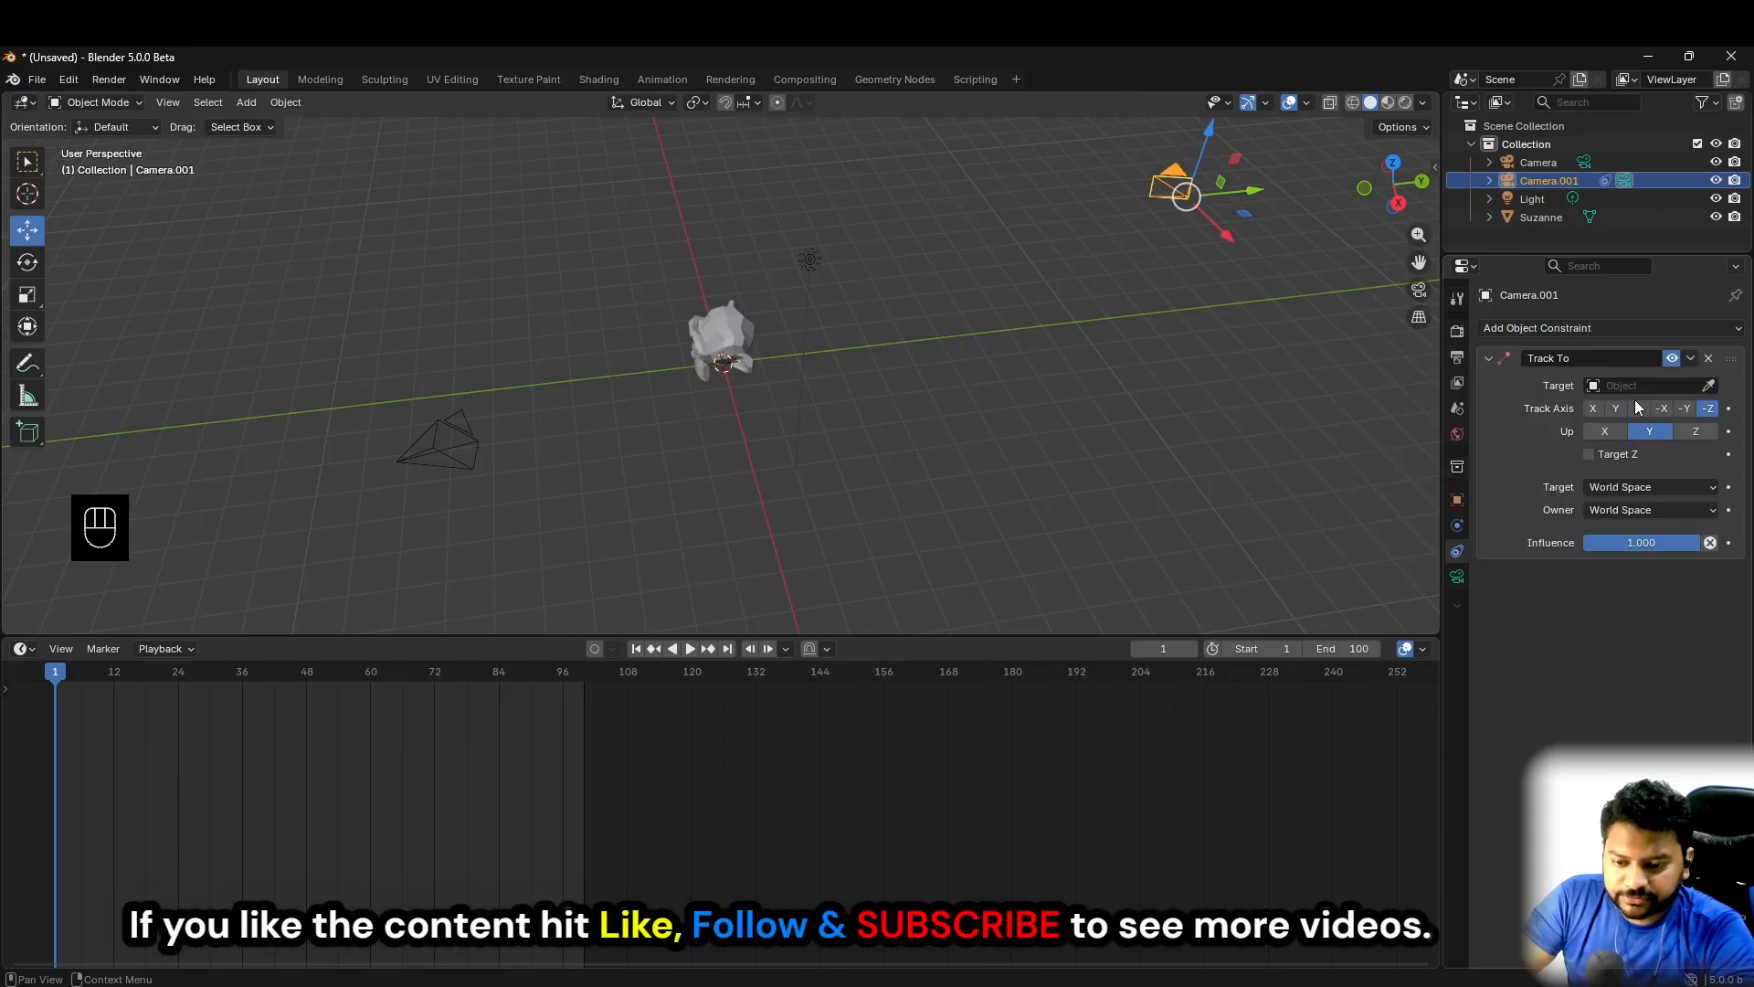
left_click(1643, 384)
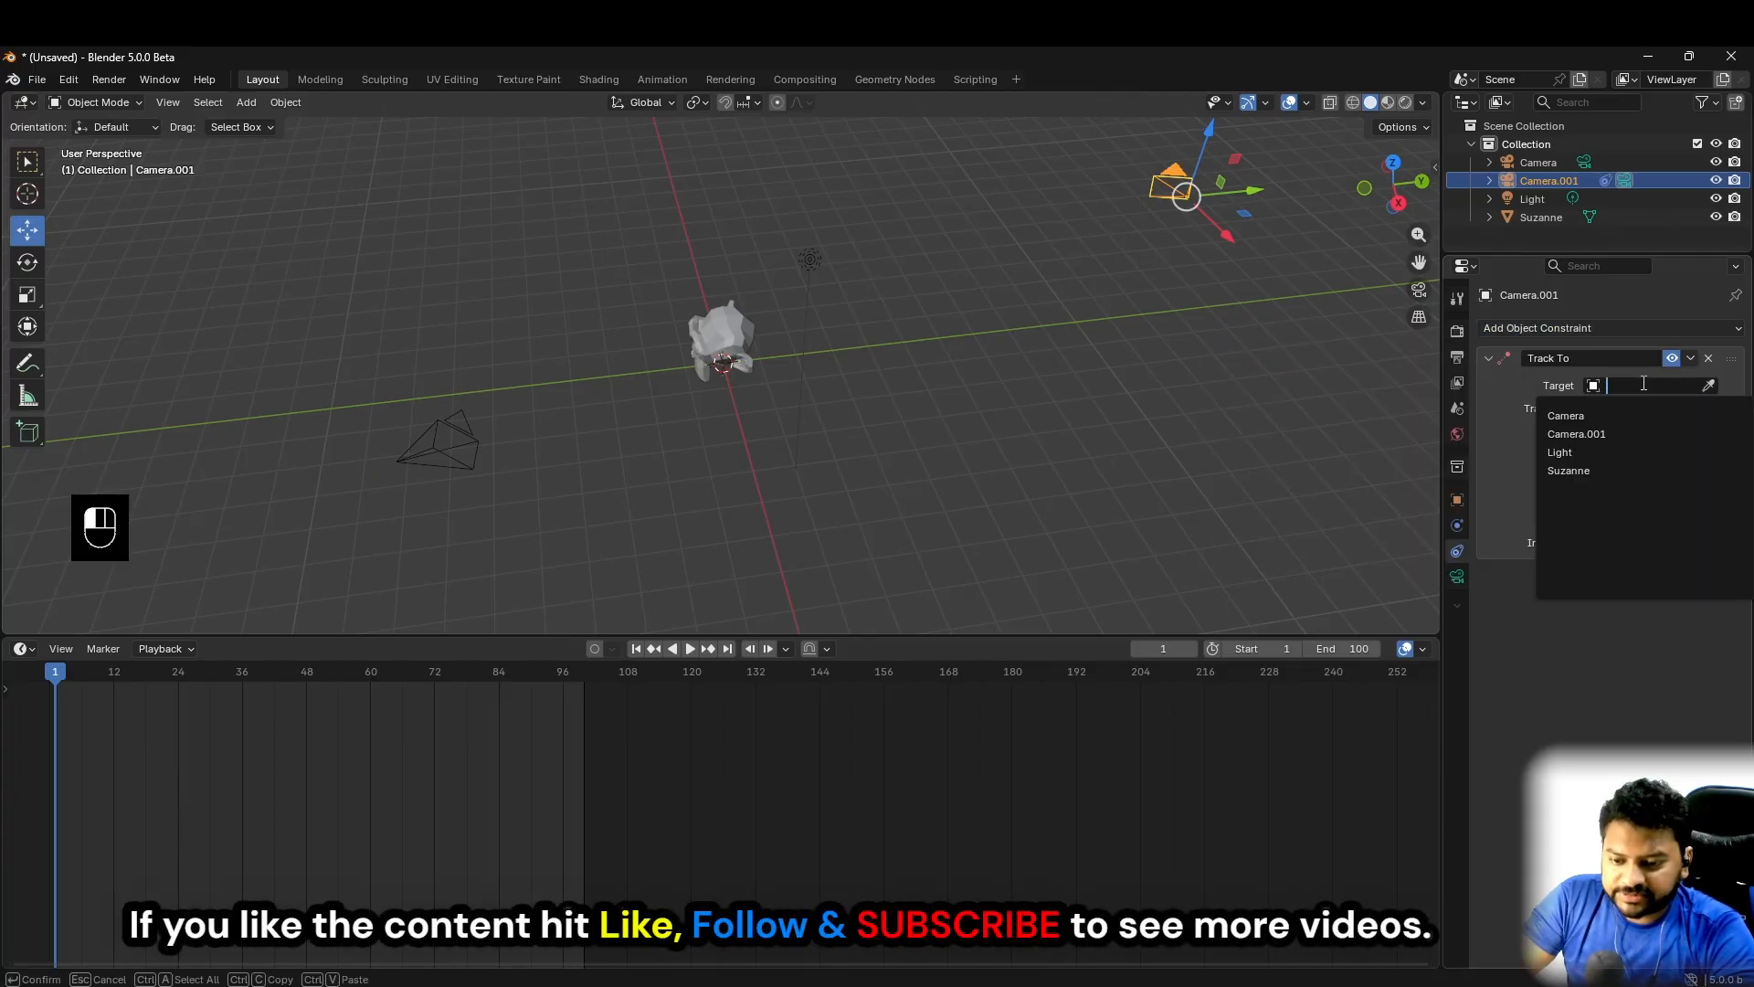
left_click(1590, 470)
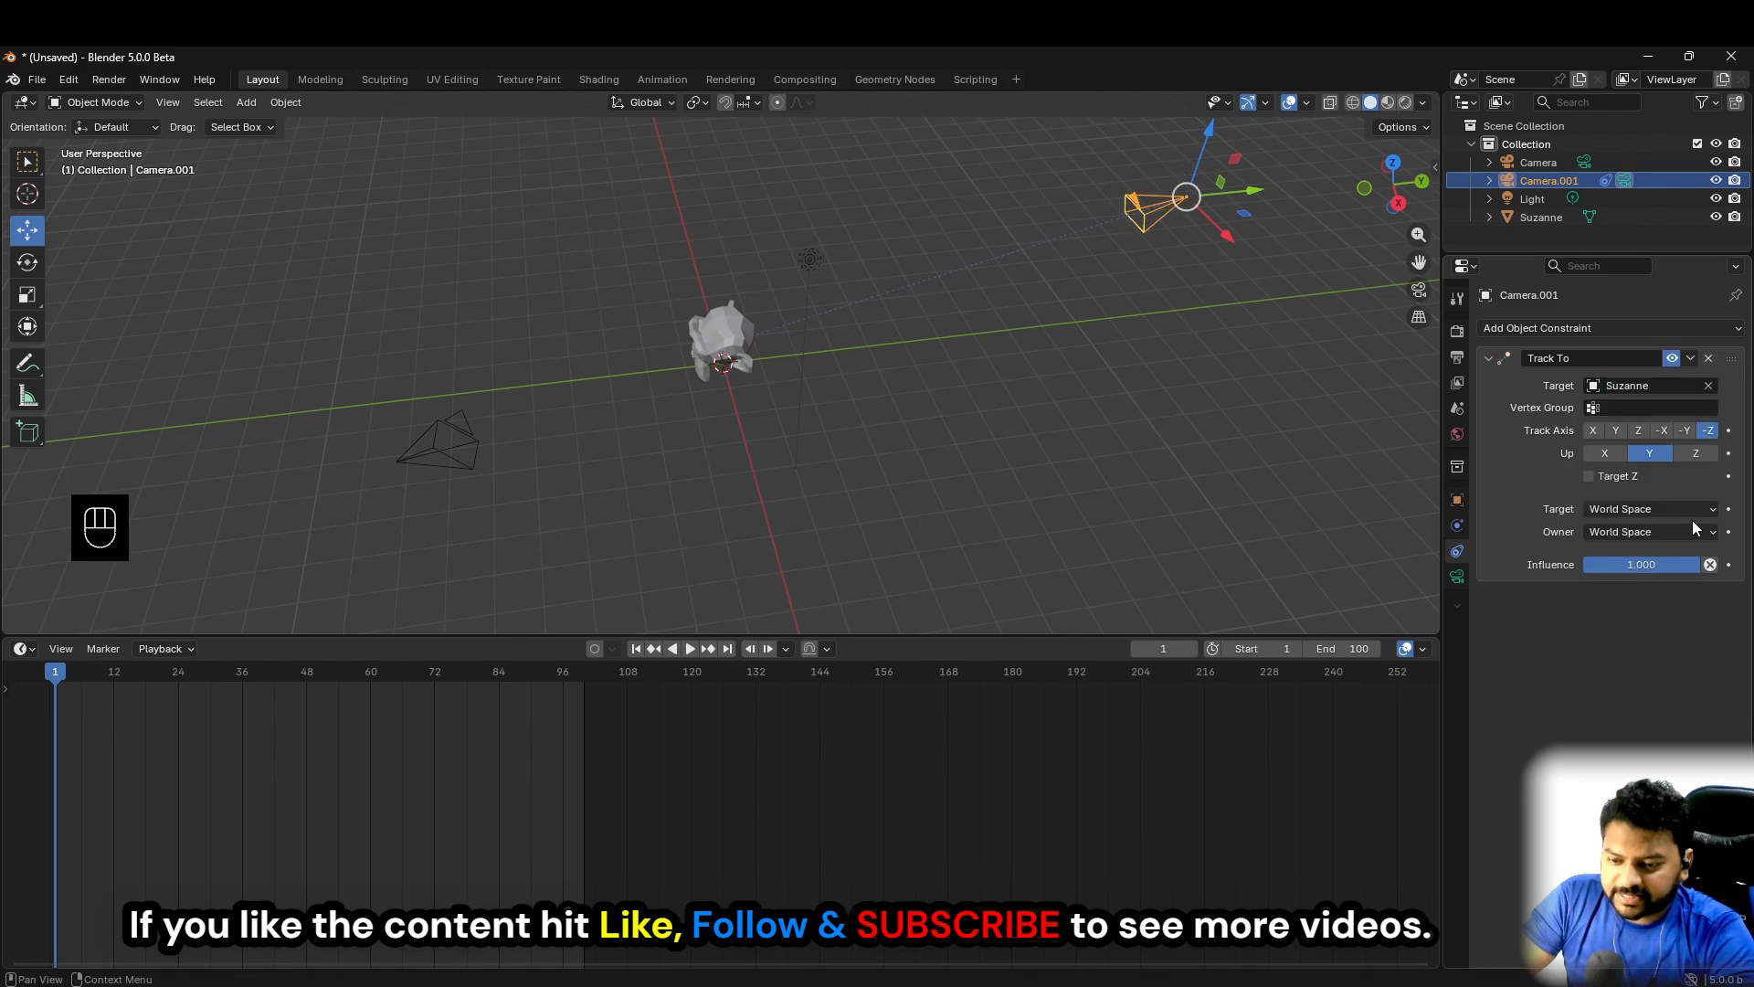
key("KP_0")
key("KP_0")
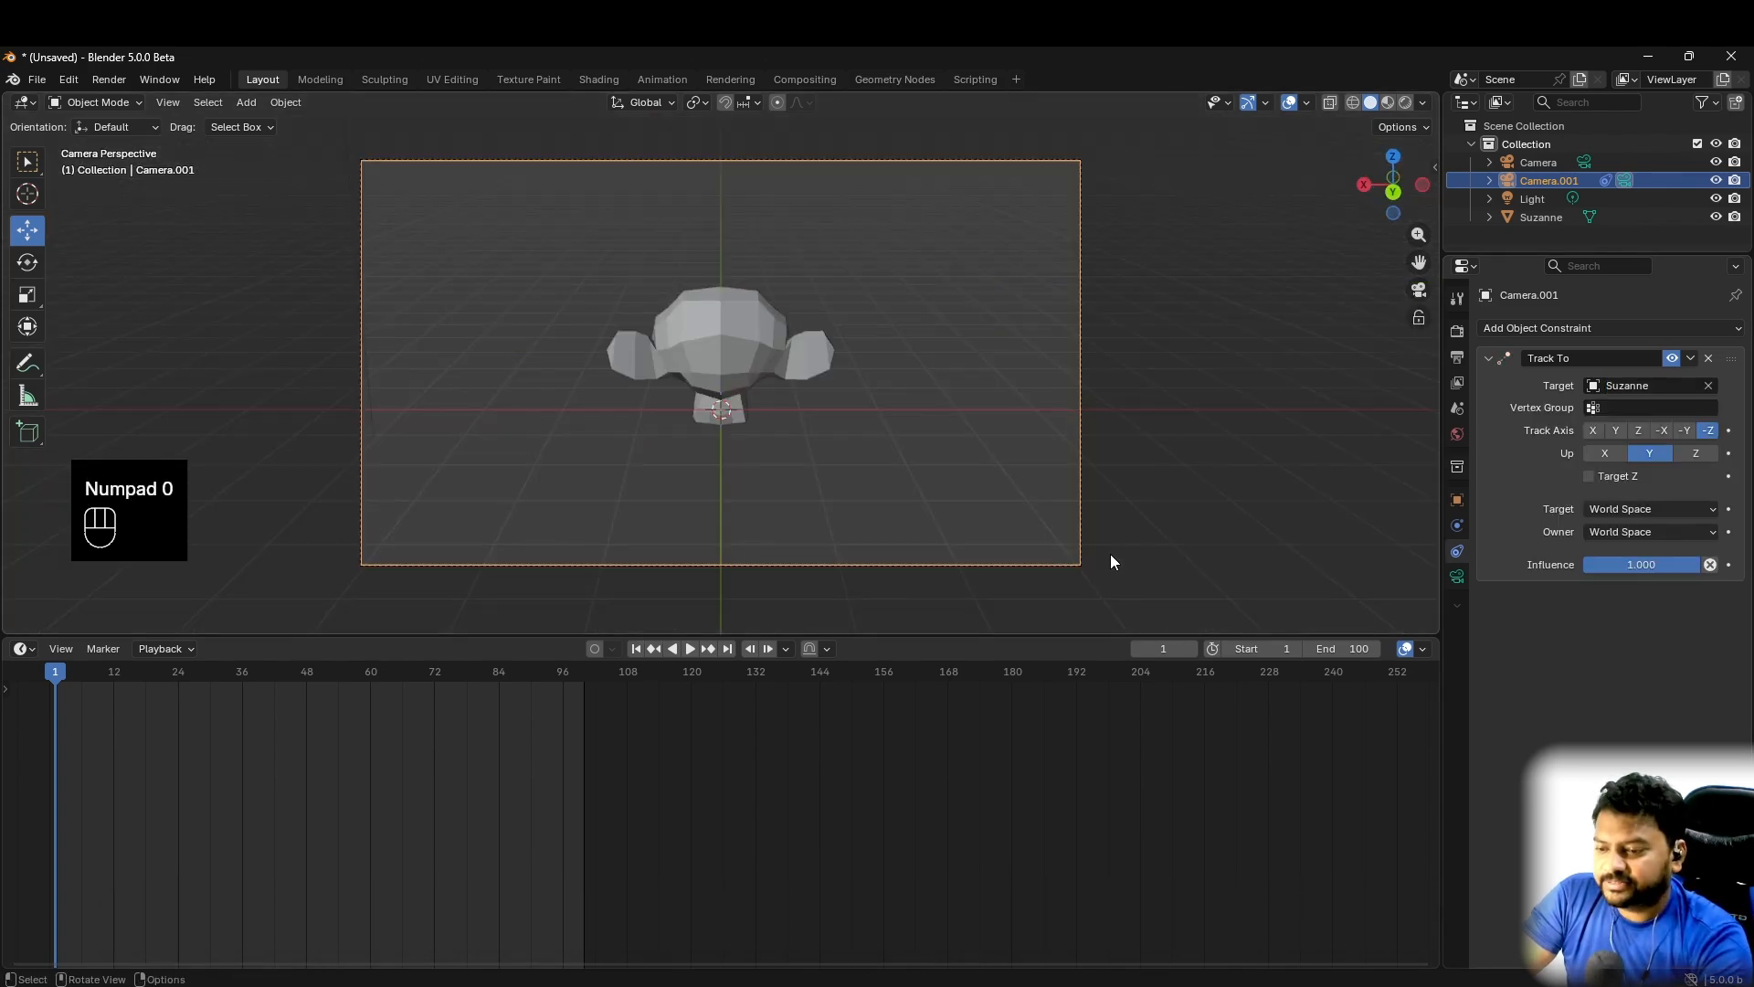
key("KP_0")
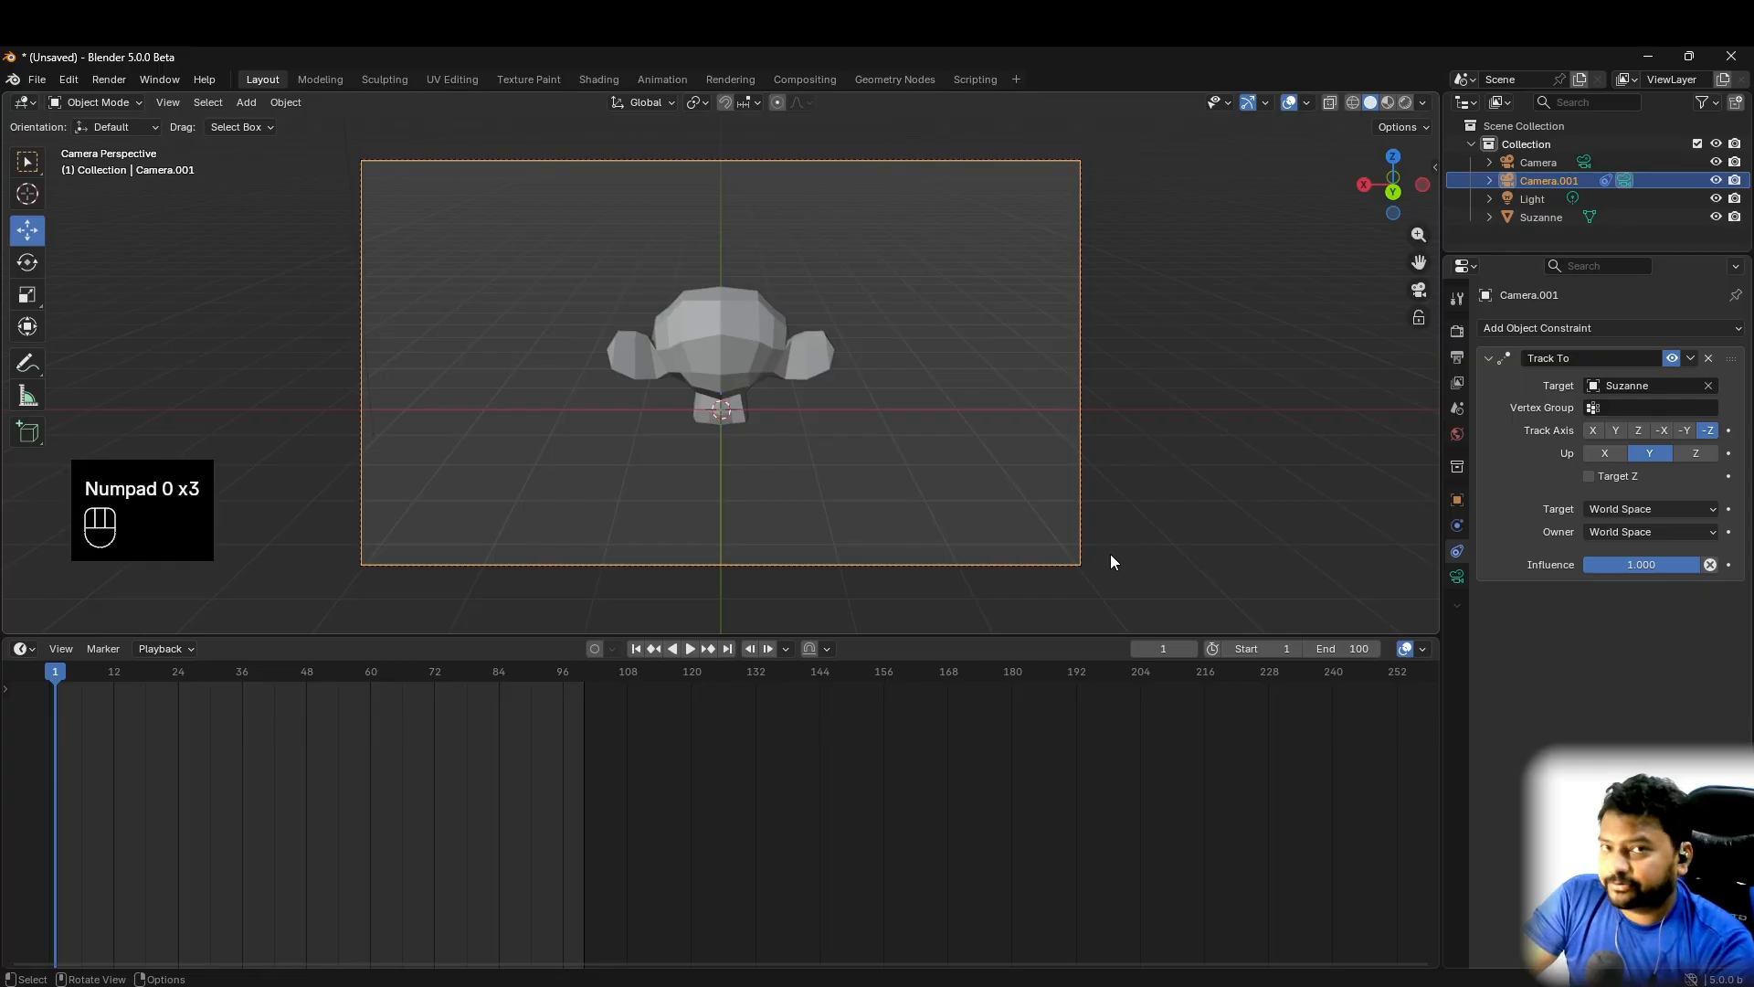
key("KP_0")
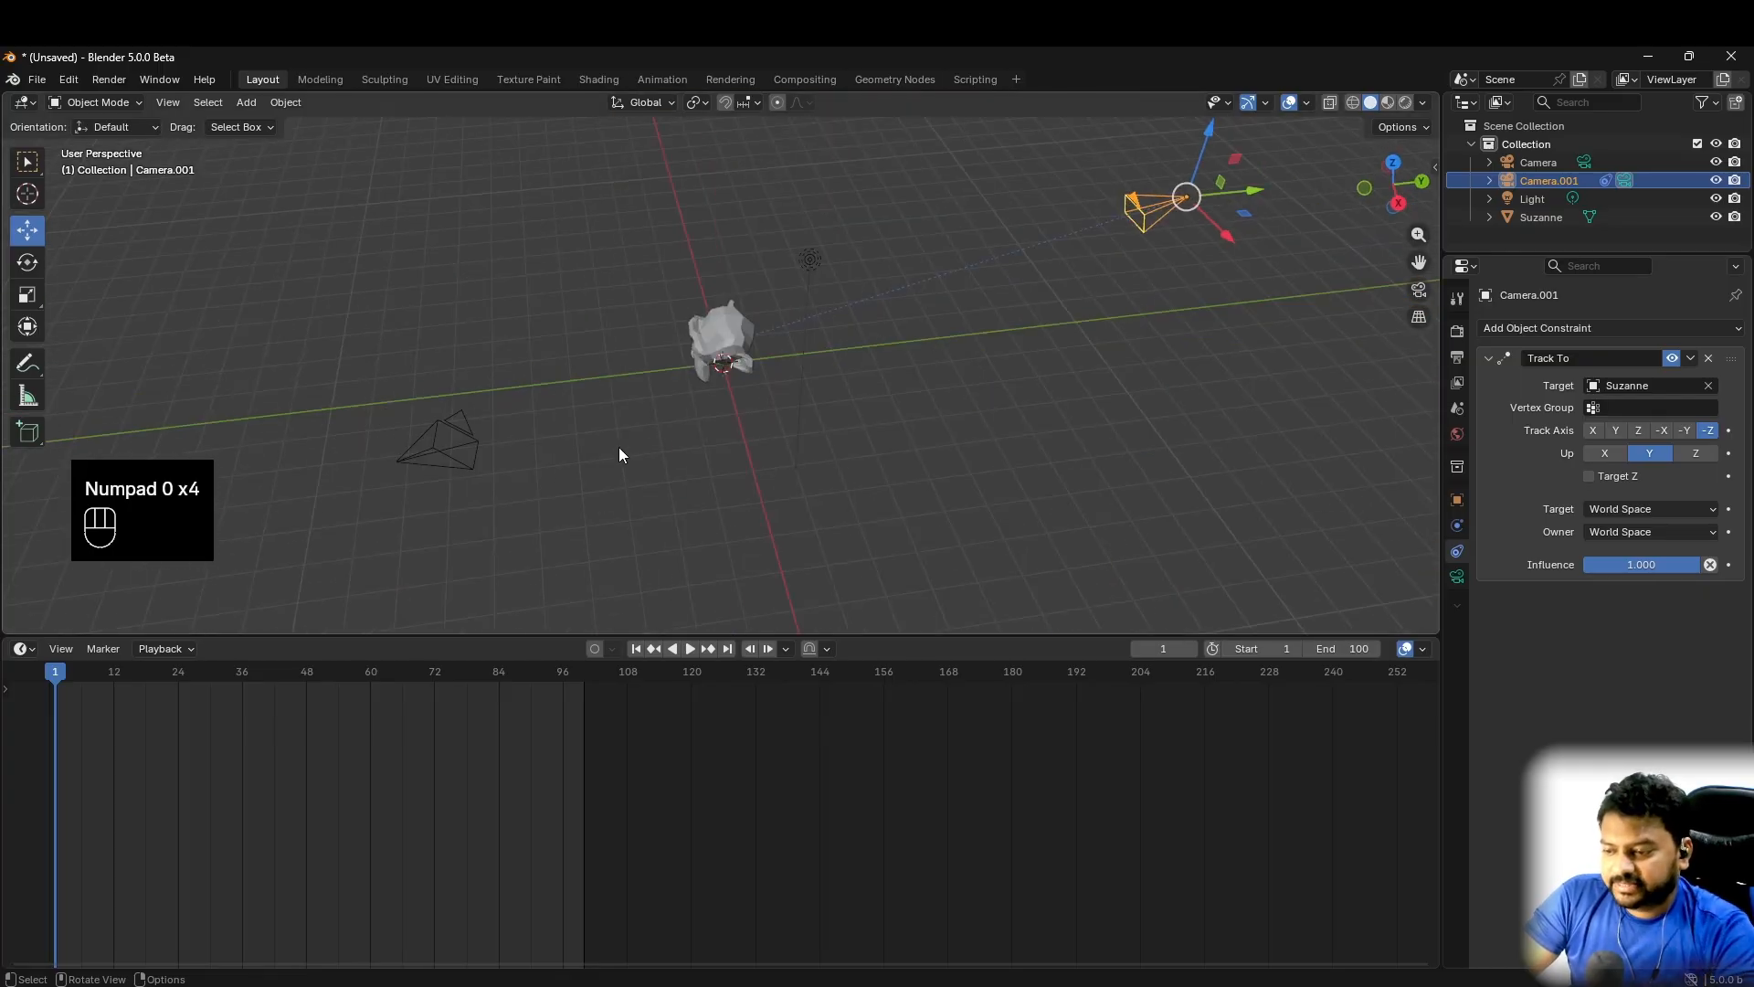
- Make the original camera, Camera, the active scene camera and bind it to a timeline marker at frame 1
left_click(445, 433)
key("KP_0")
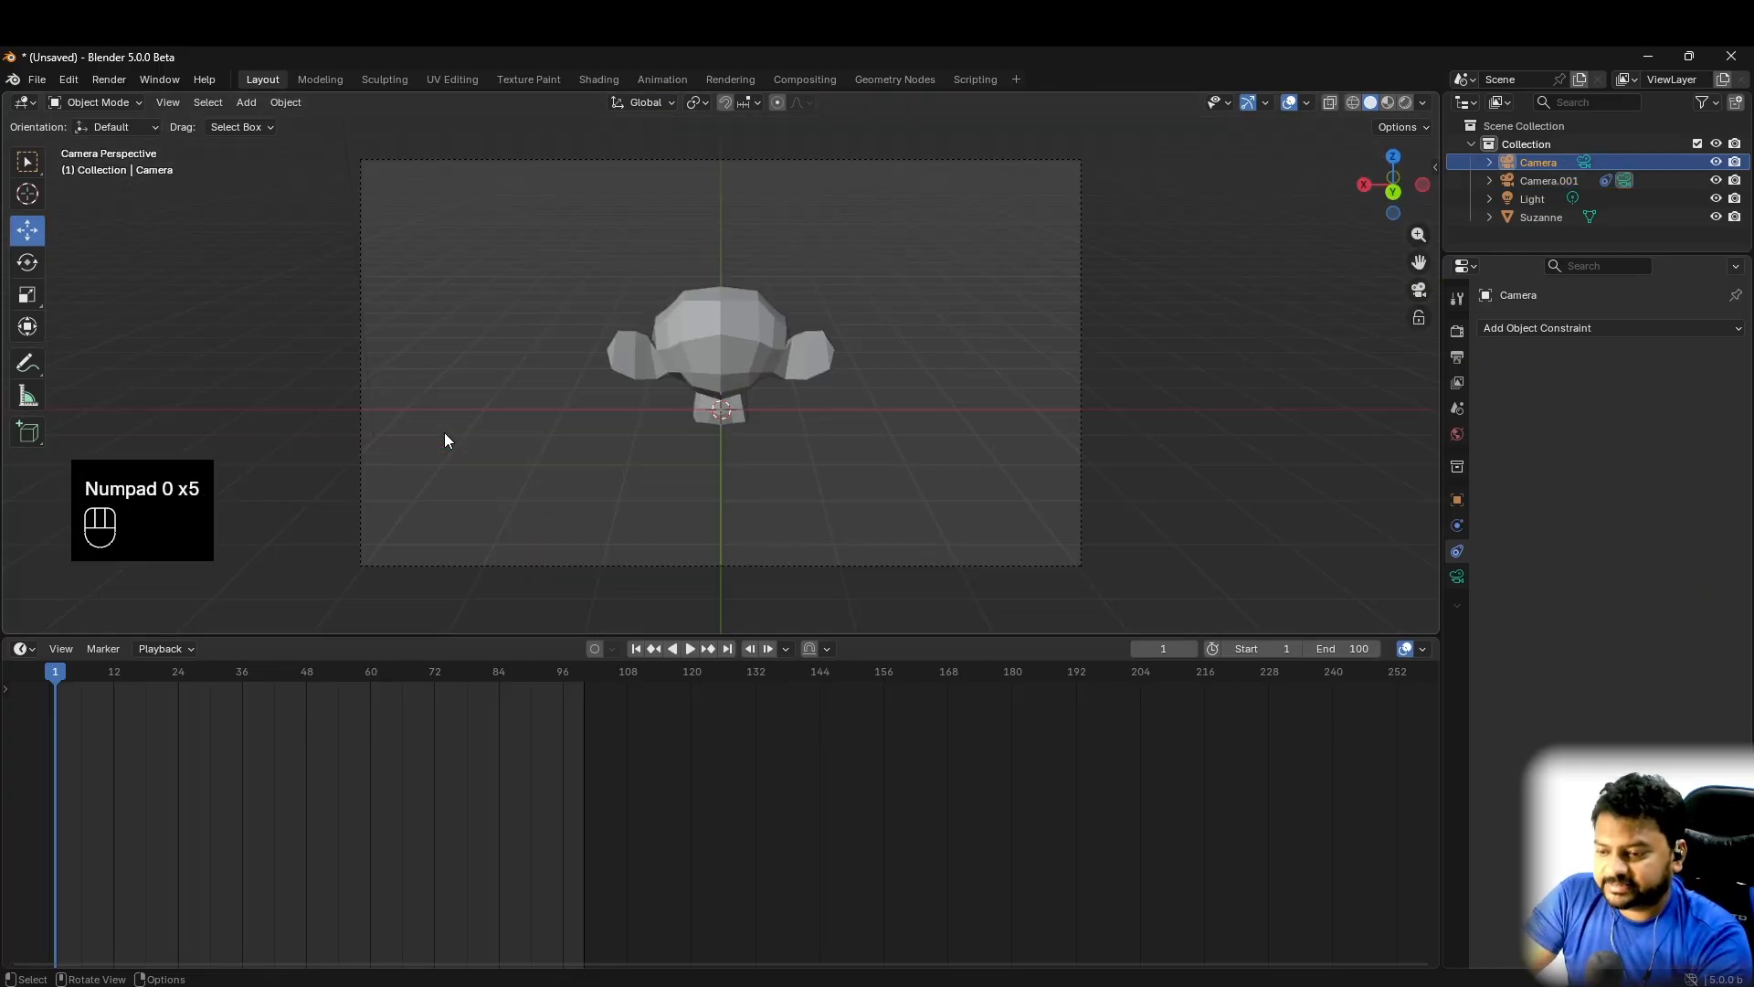
key("KP_0")
key("KP_0")
key("KP_0")
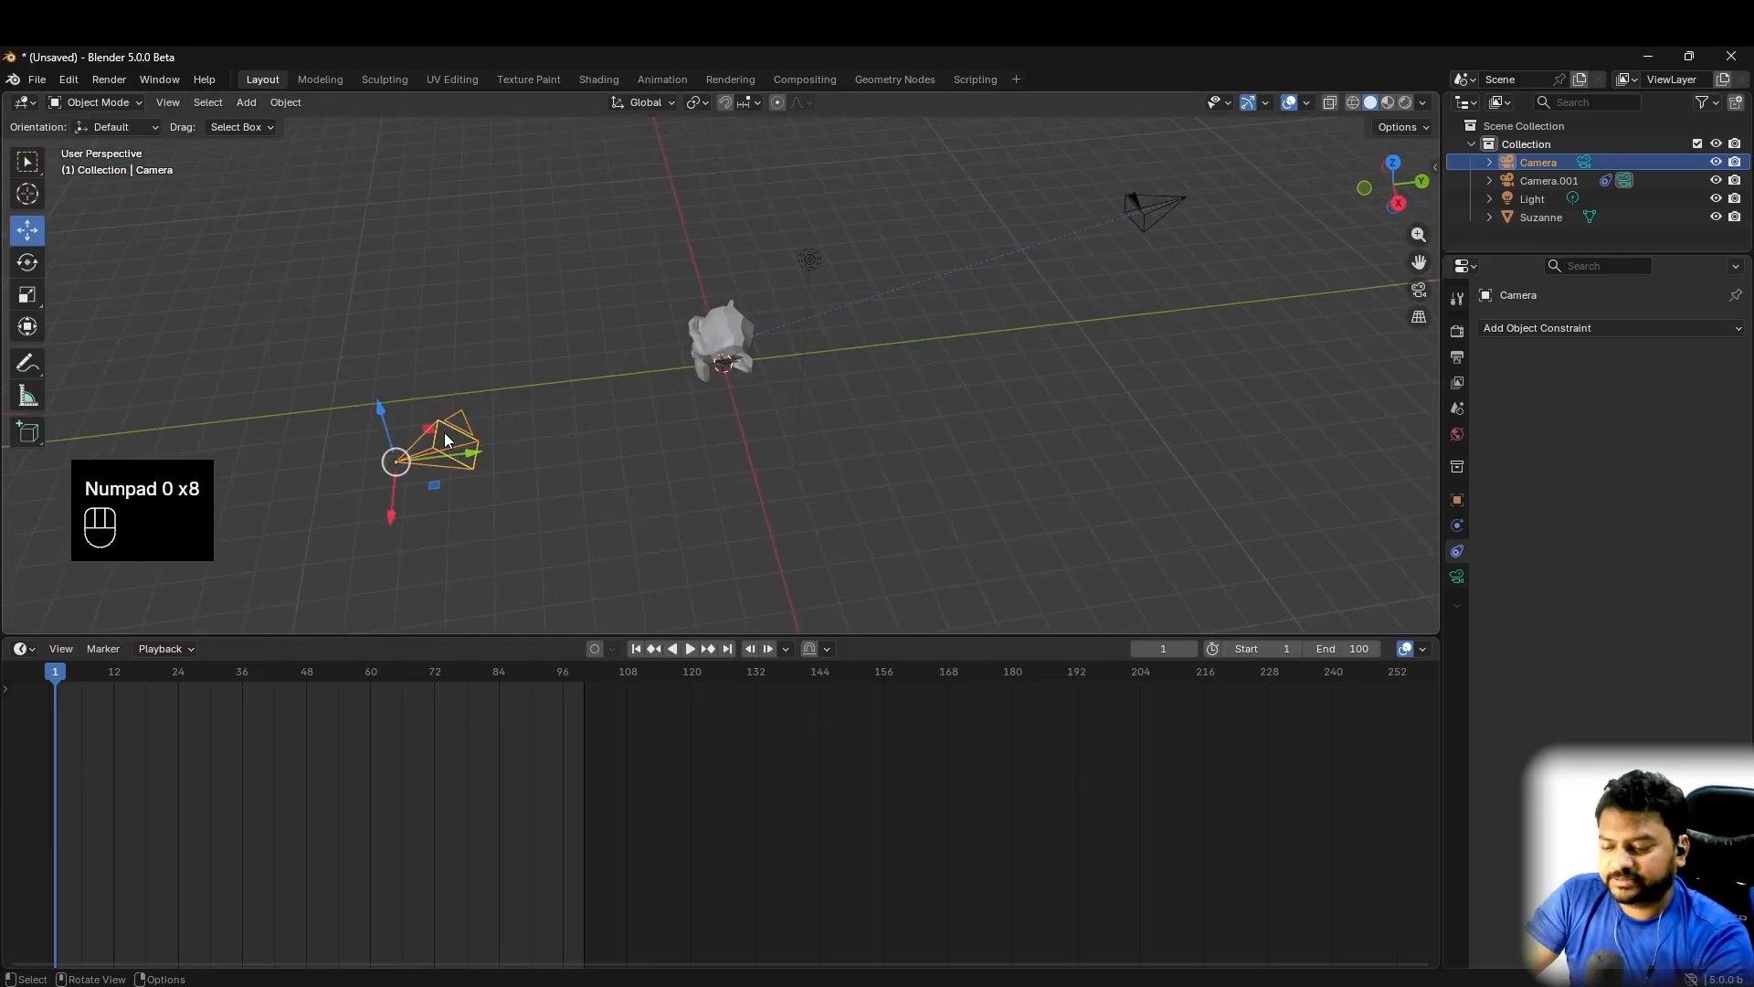
key("ctrl+KP_0")
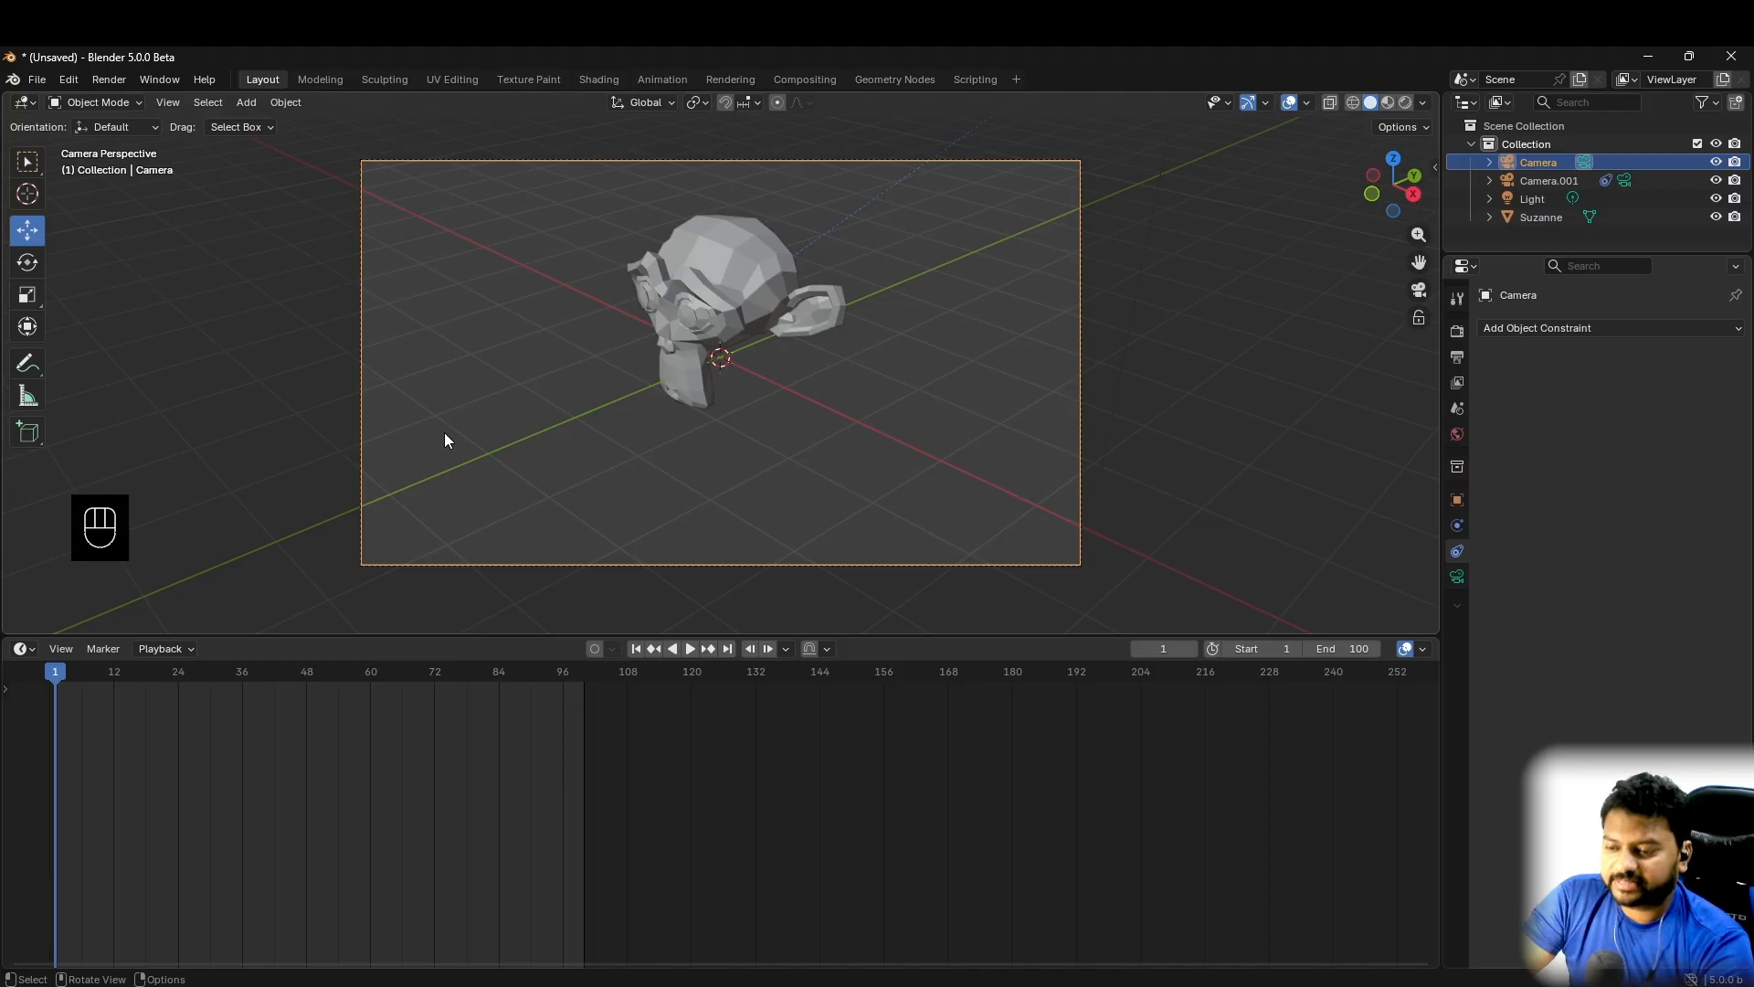
key("KP_0")
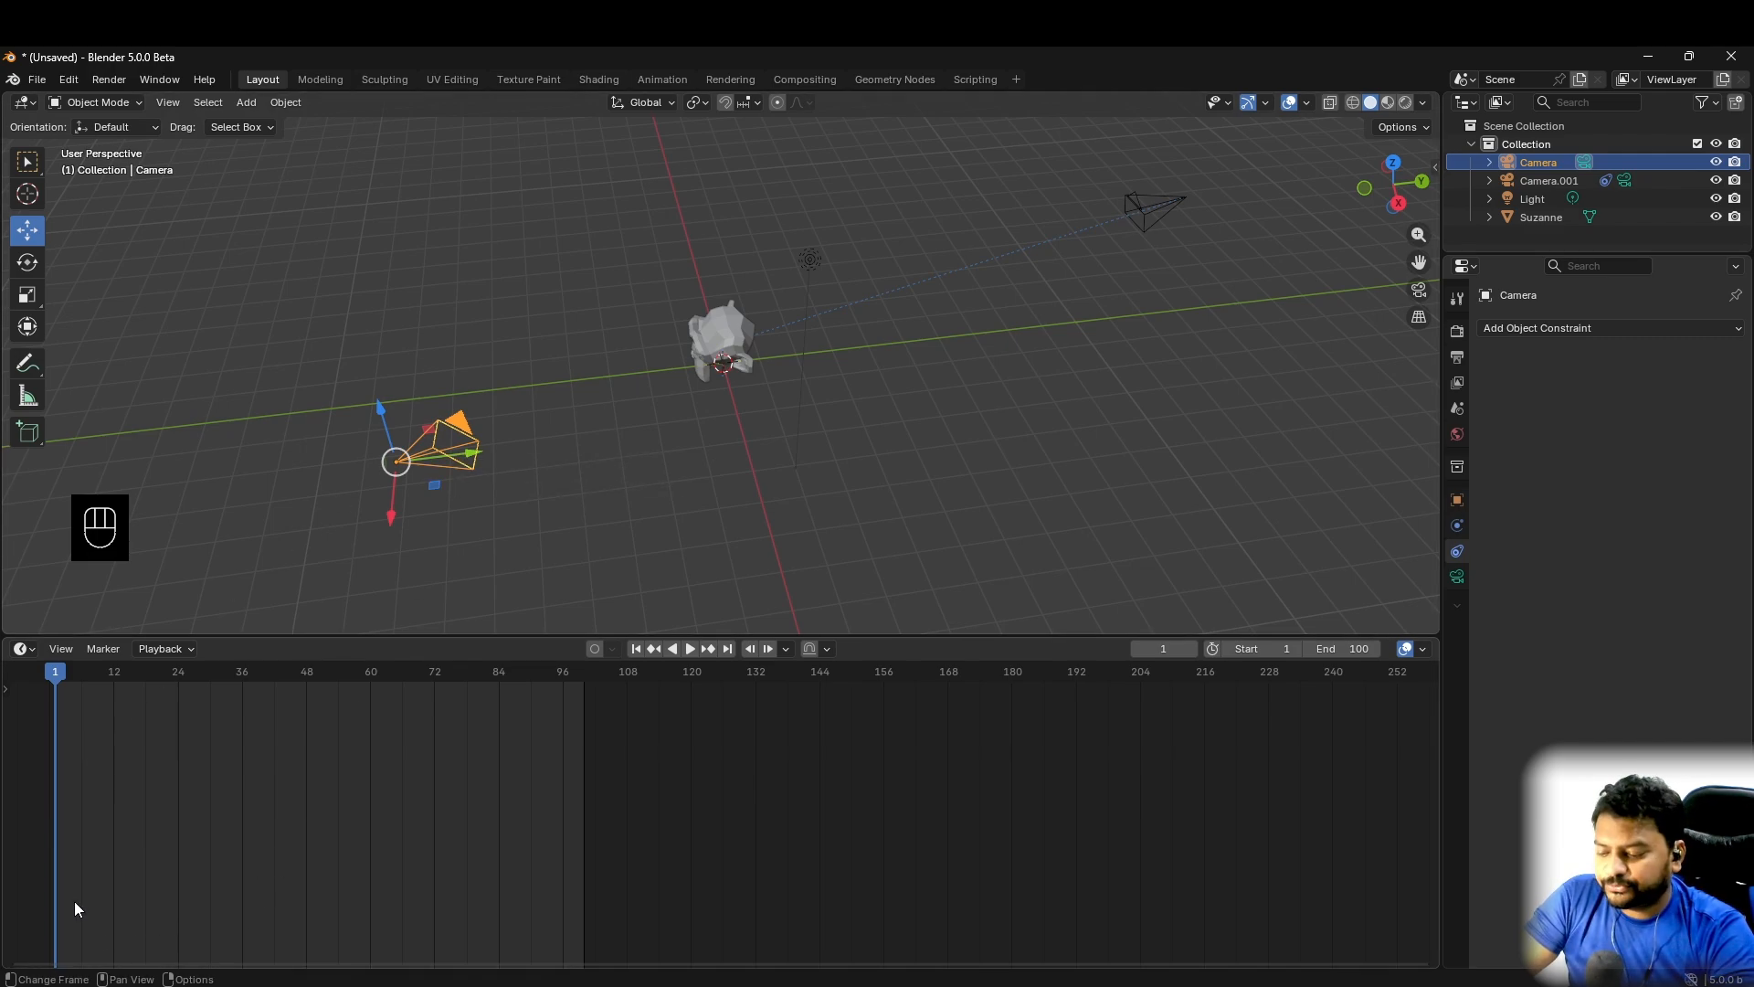
key("ctrl+b")
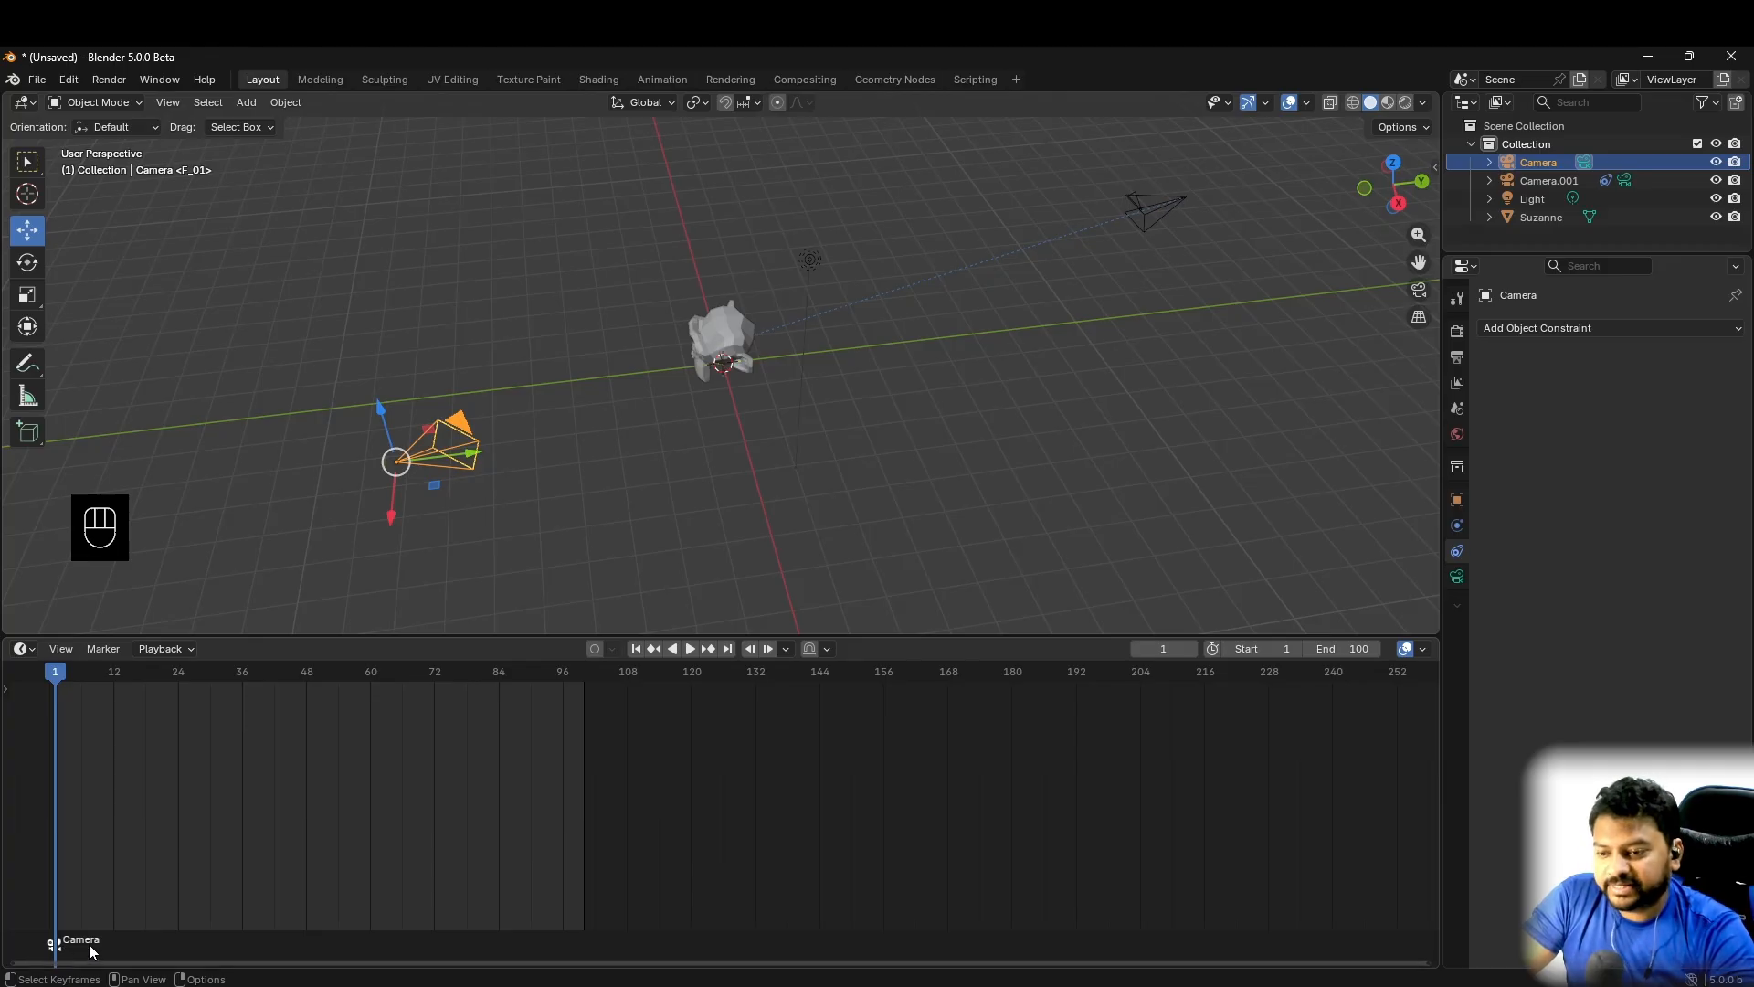
- Bind Camera.001 to a timeline marker at frame 49 and scrub to frame 54 to check the camera switch
left_click(1149, 198)
key("ctrl")
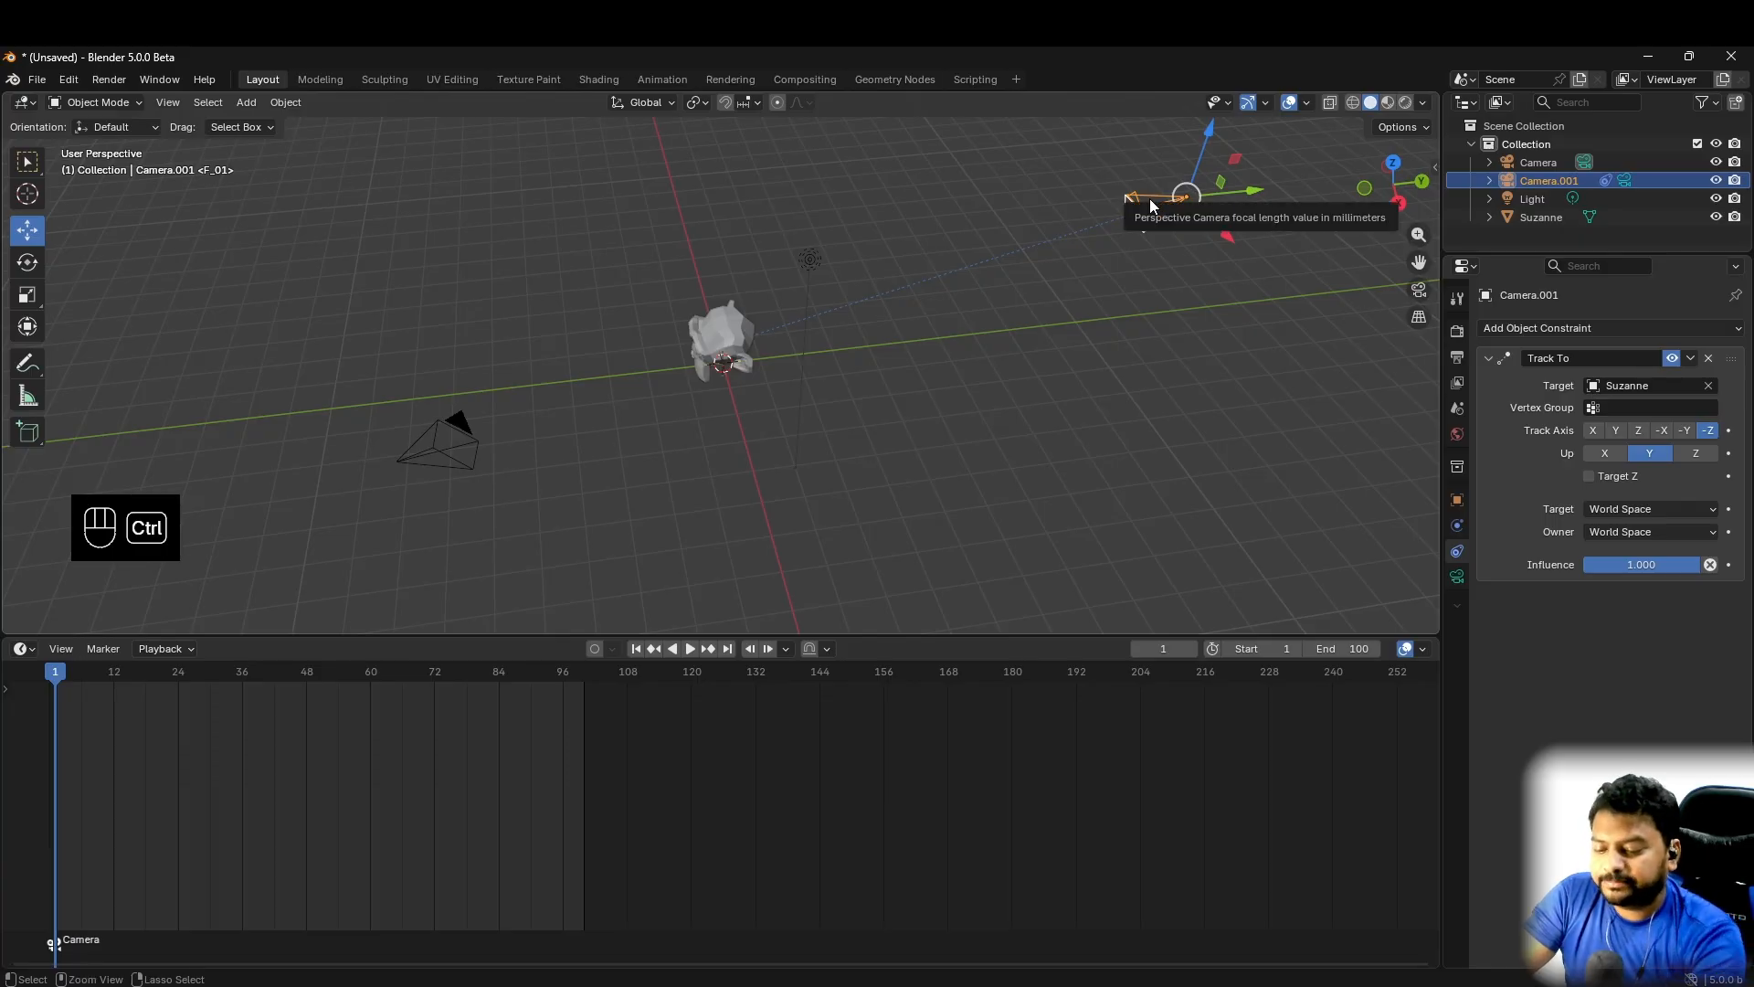
key("ctrl+KP_0")
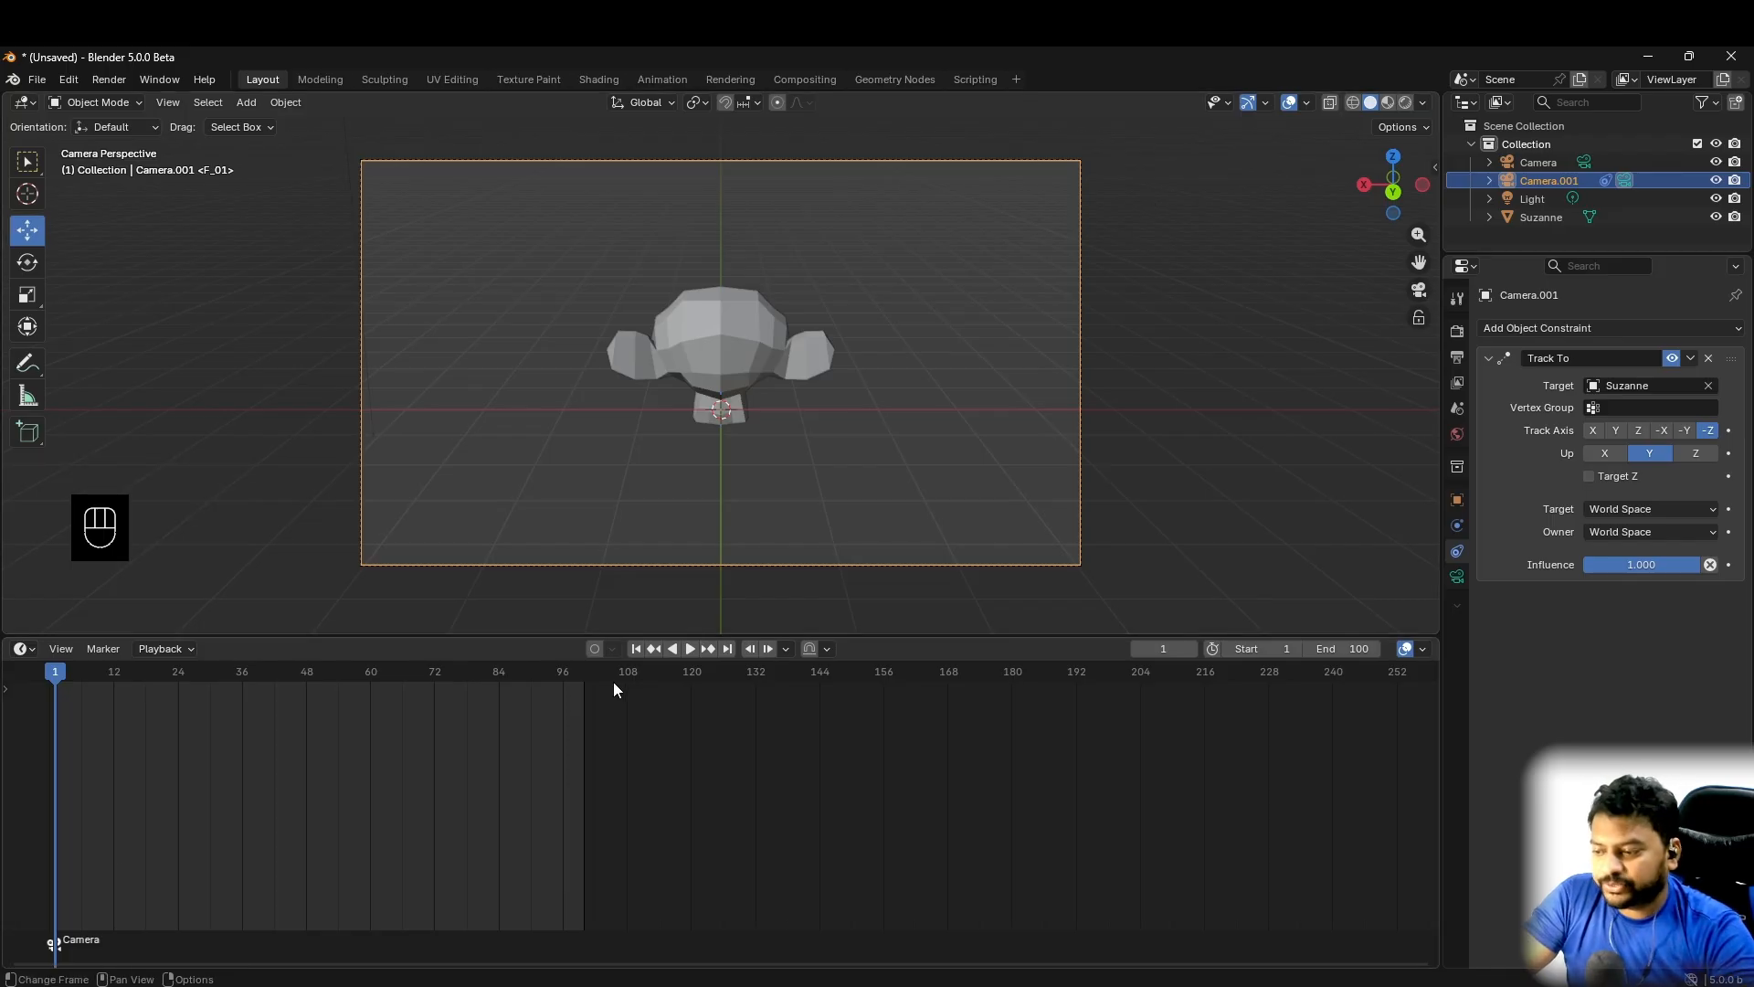
left_click_drag(58, 676, 312, 682)
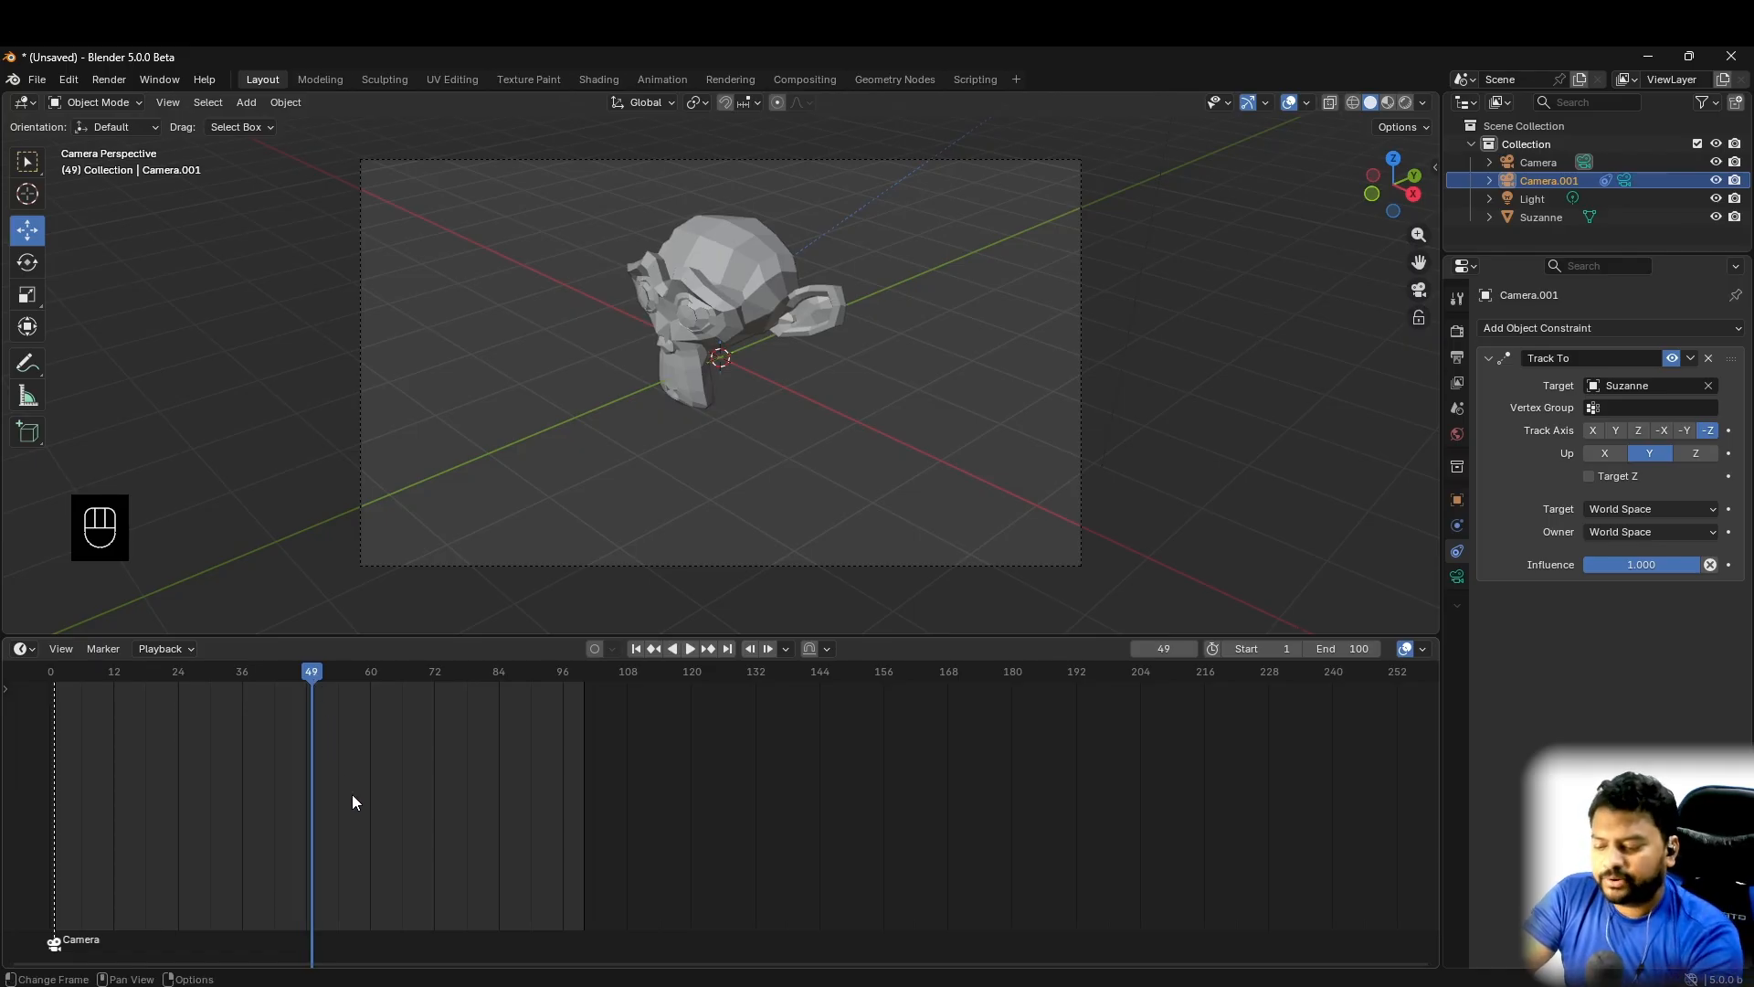
key("ctrl+b")
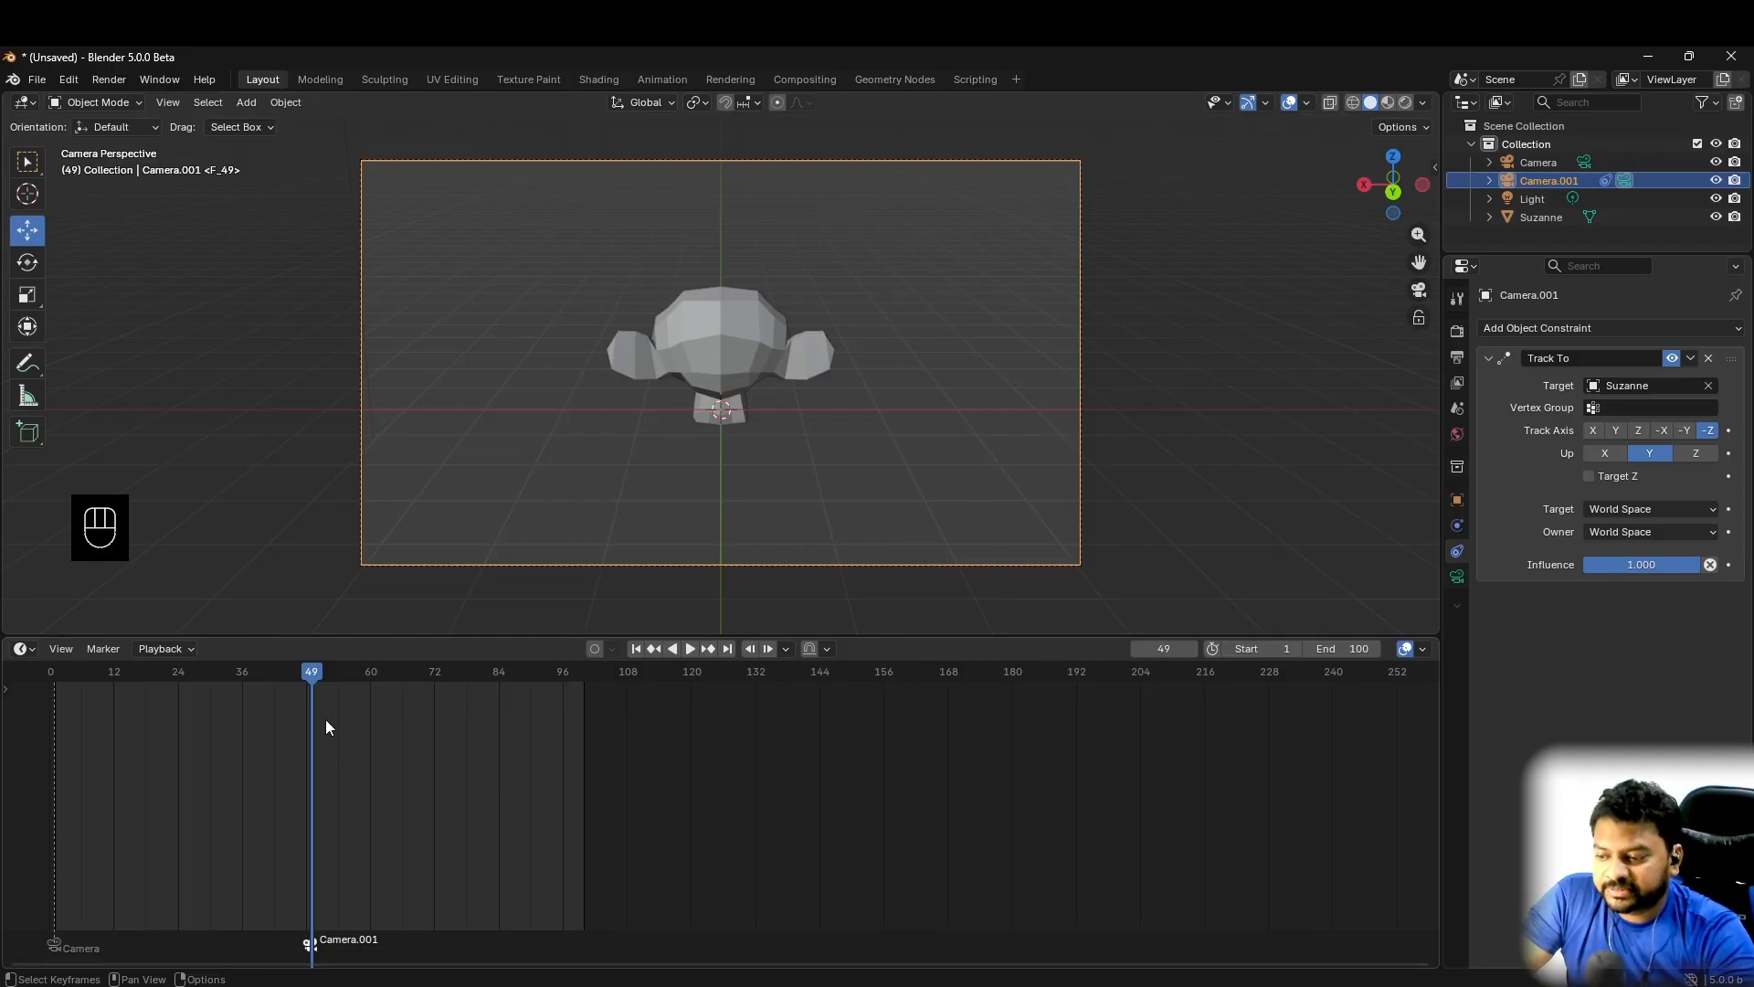
left_click_drag(311, 679, 341, 718)
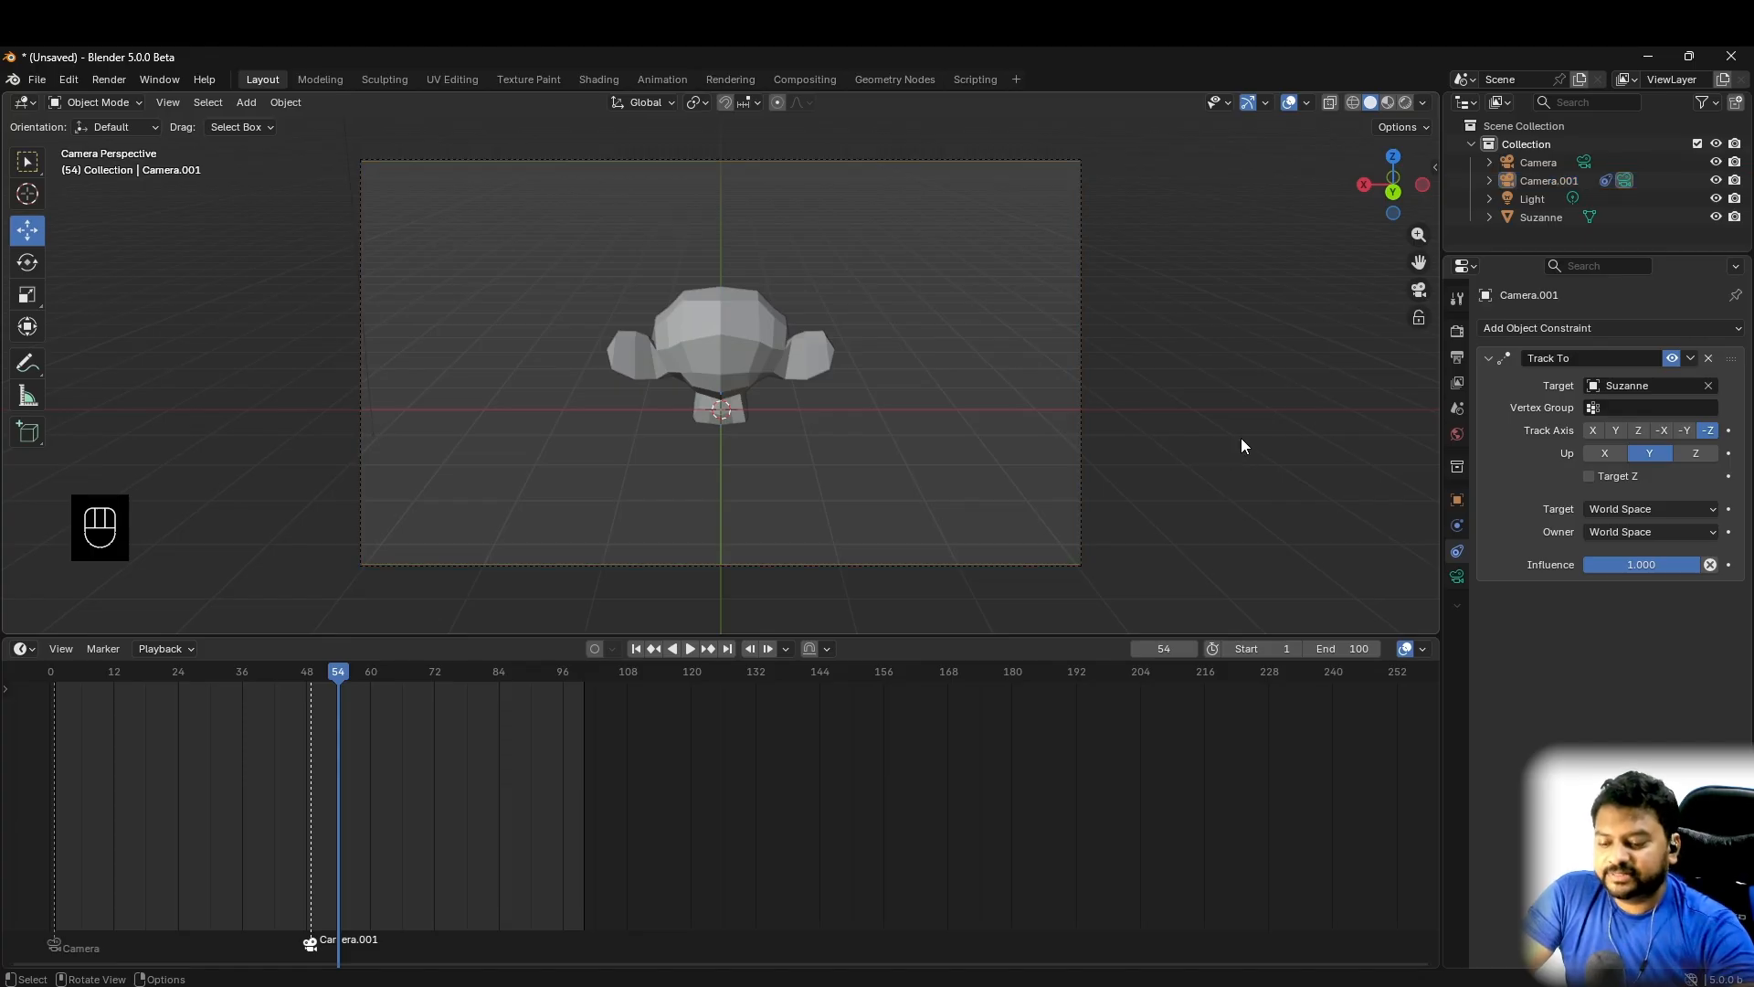
- Add a third camera and move it away from the origin to a raised position on the monkey's negative X side
key("KP_0")
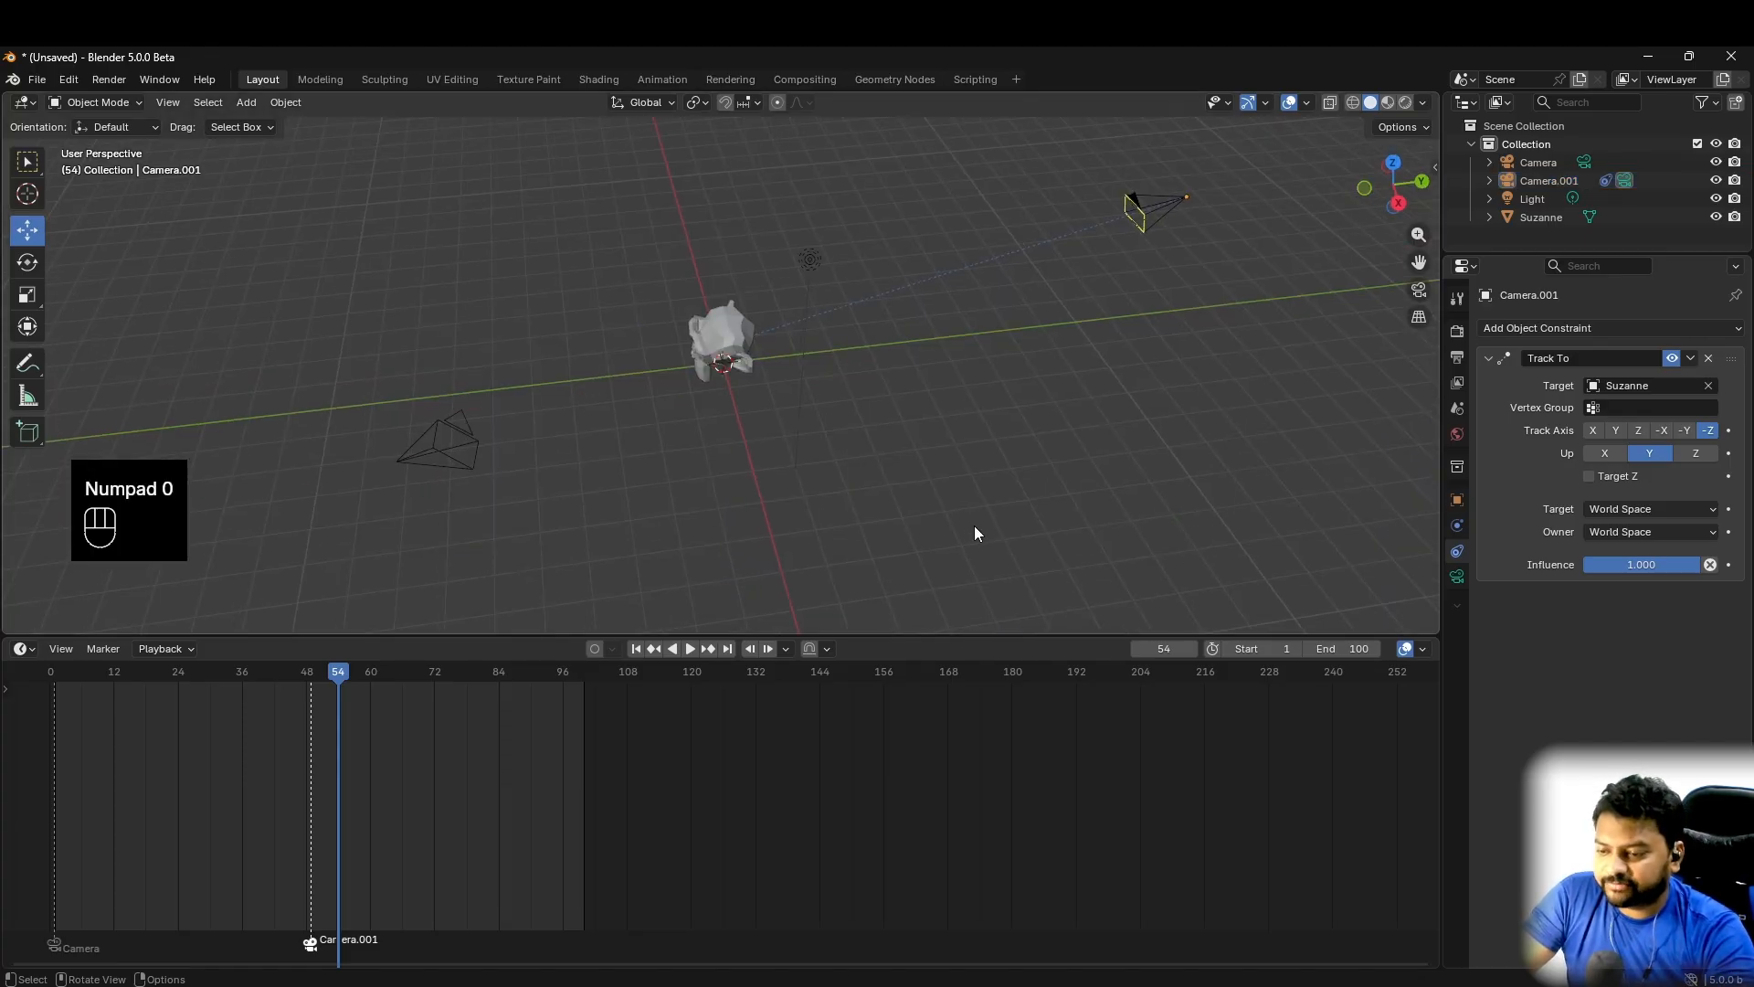
key("shift+a")
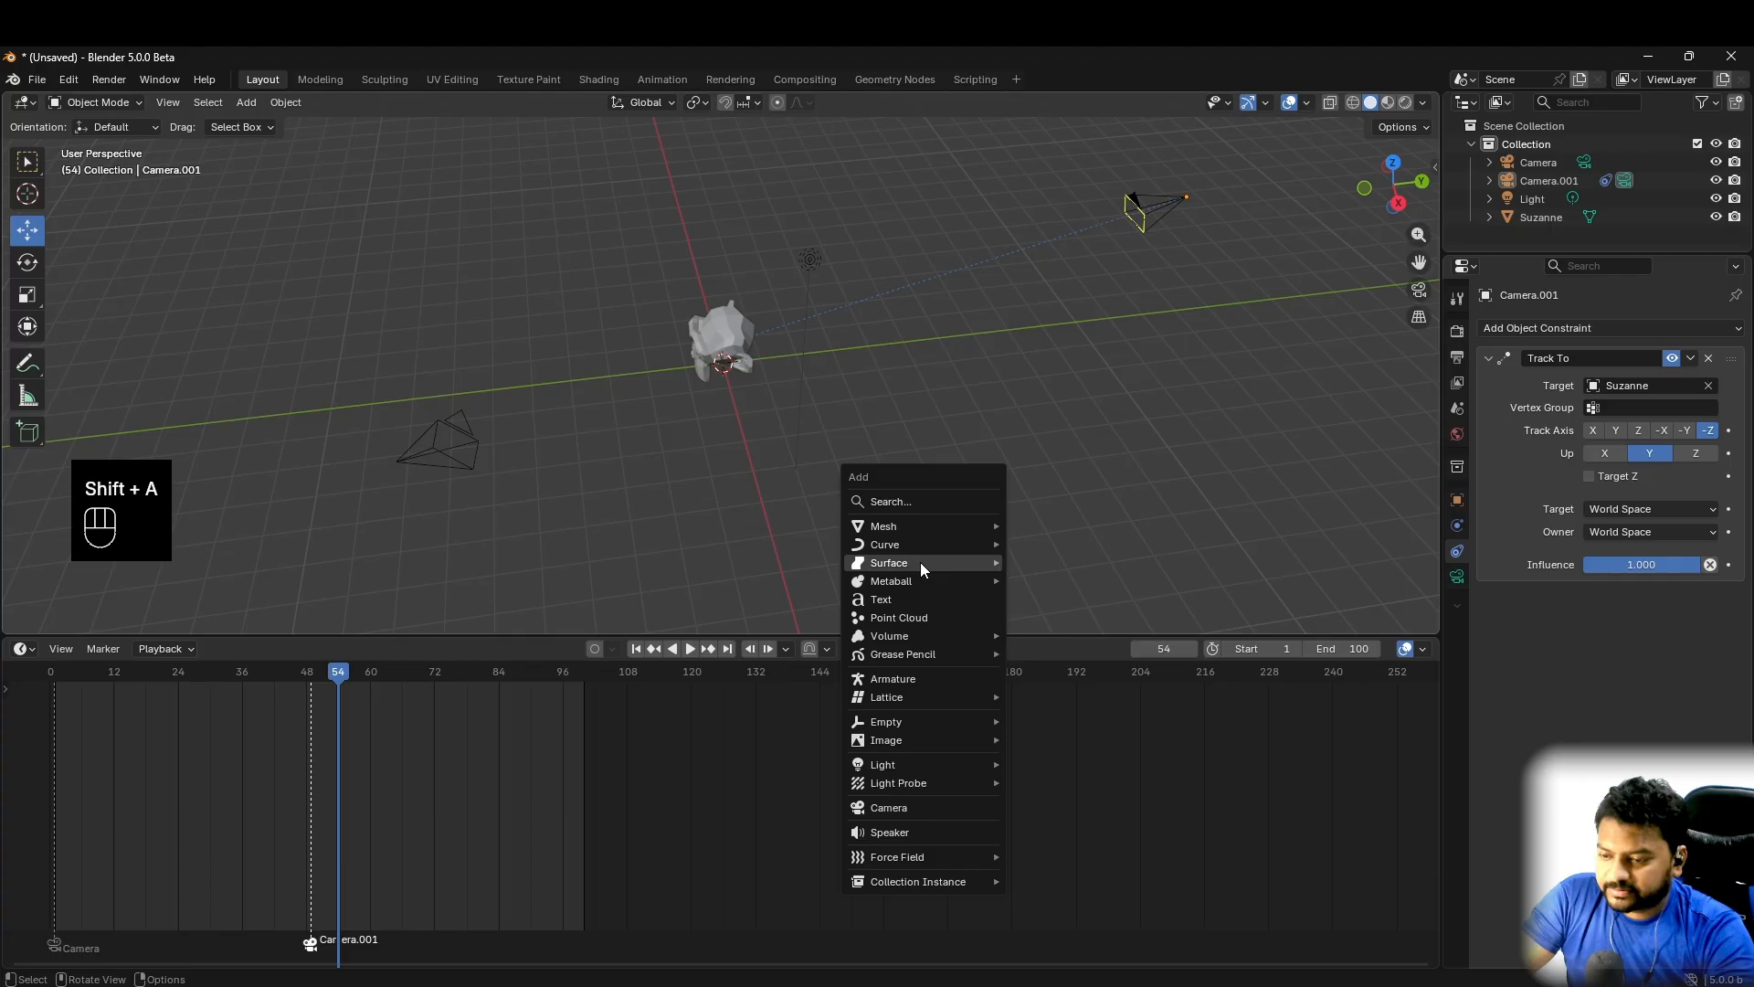
left_click(901, 807)
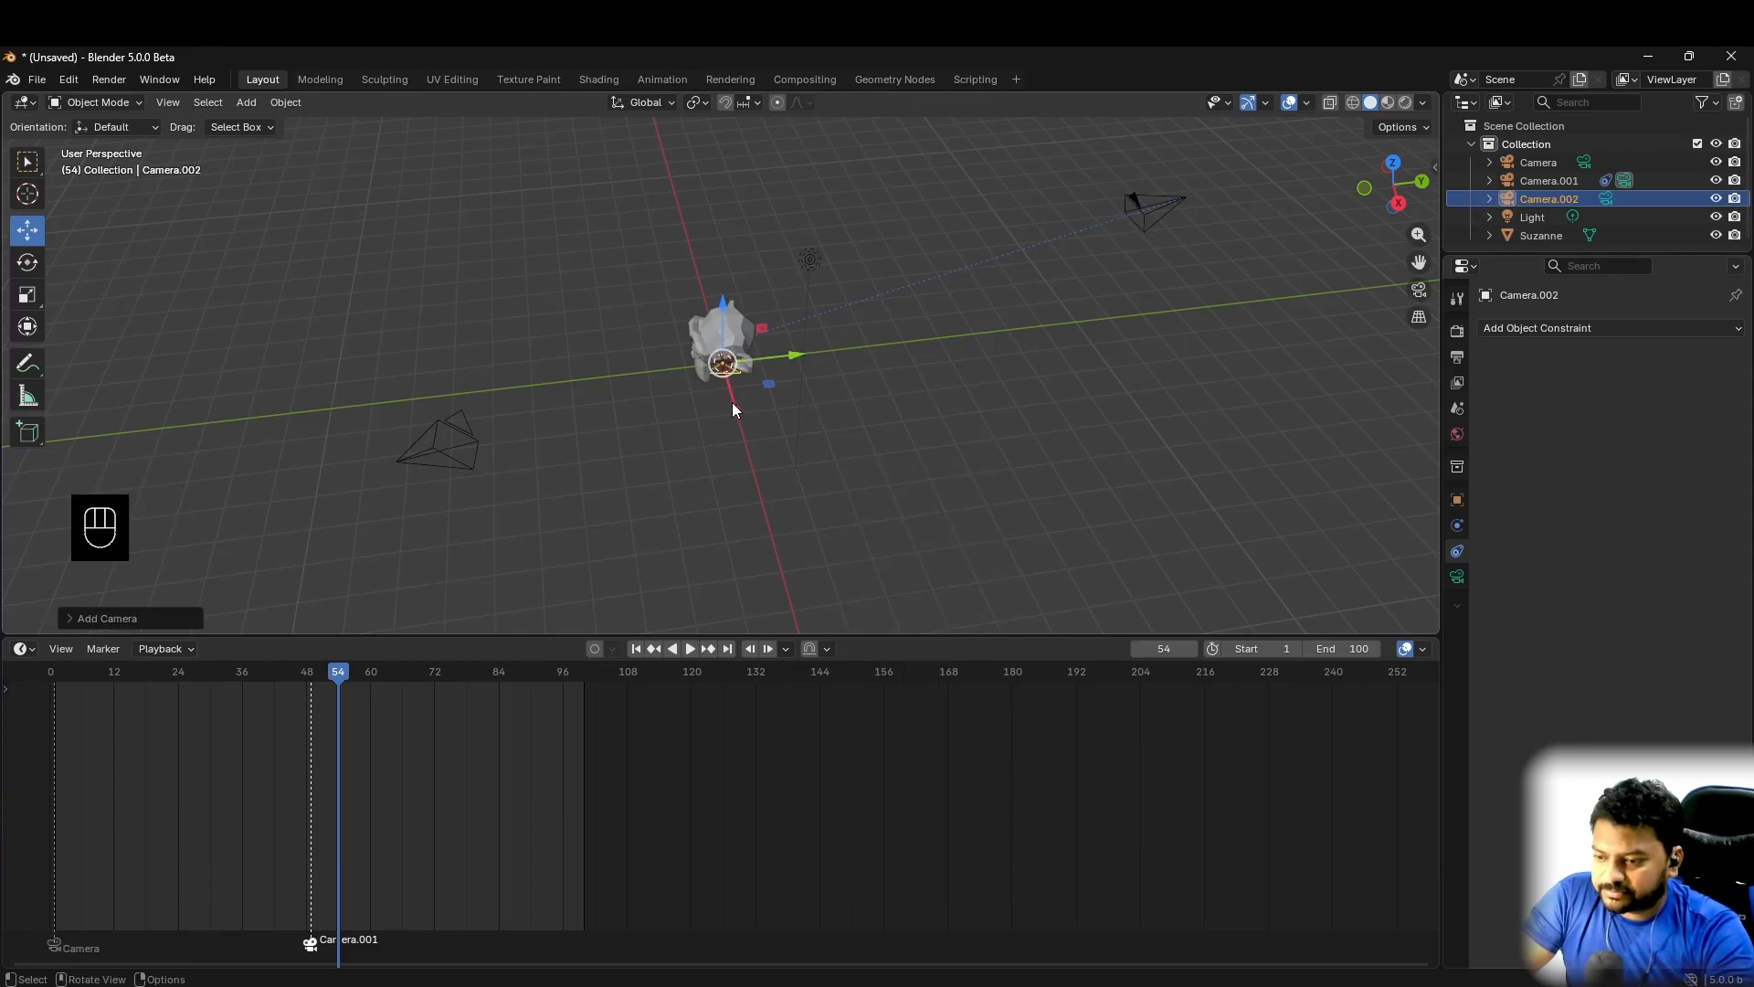
left_click_drag(732, 403, 1130, 506)
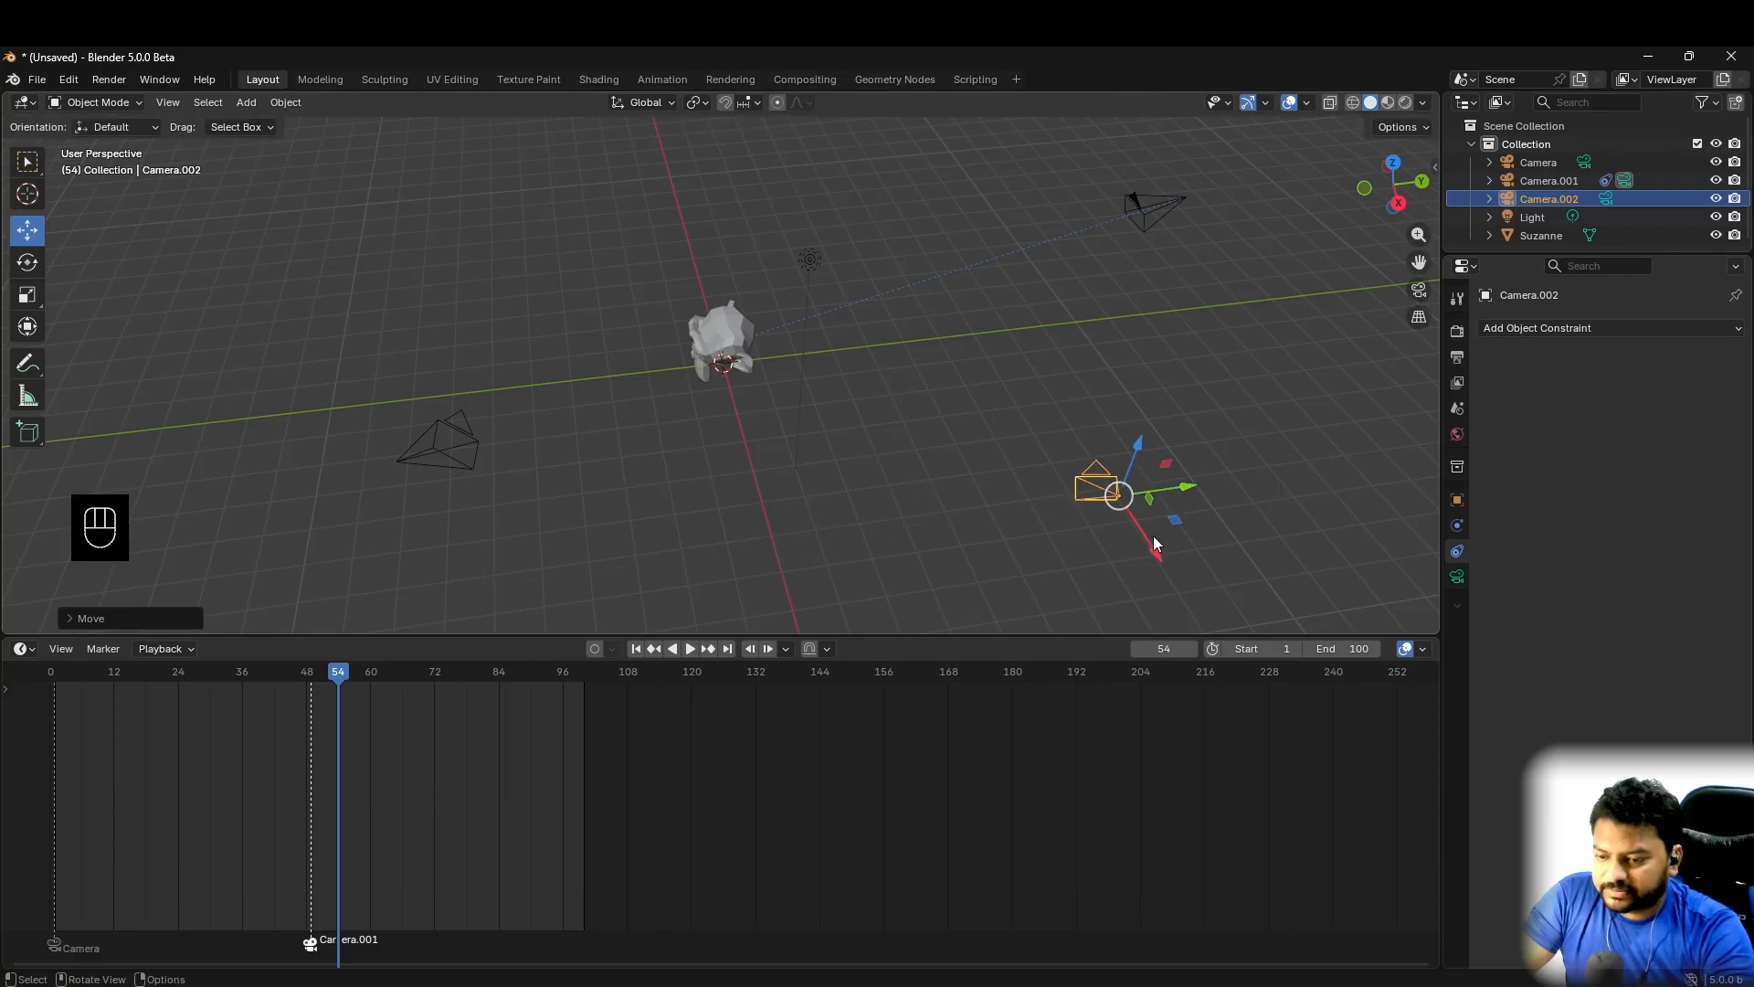
middle_click_drag(1080, 556, 1073, 395)
left_click_drag(1164, 374, 367, 390)
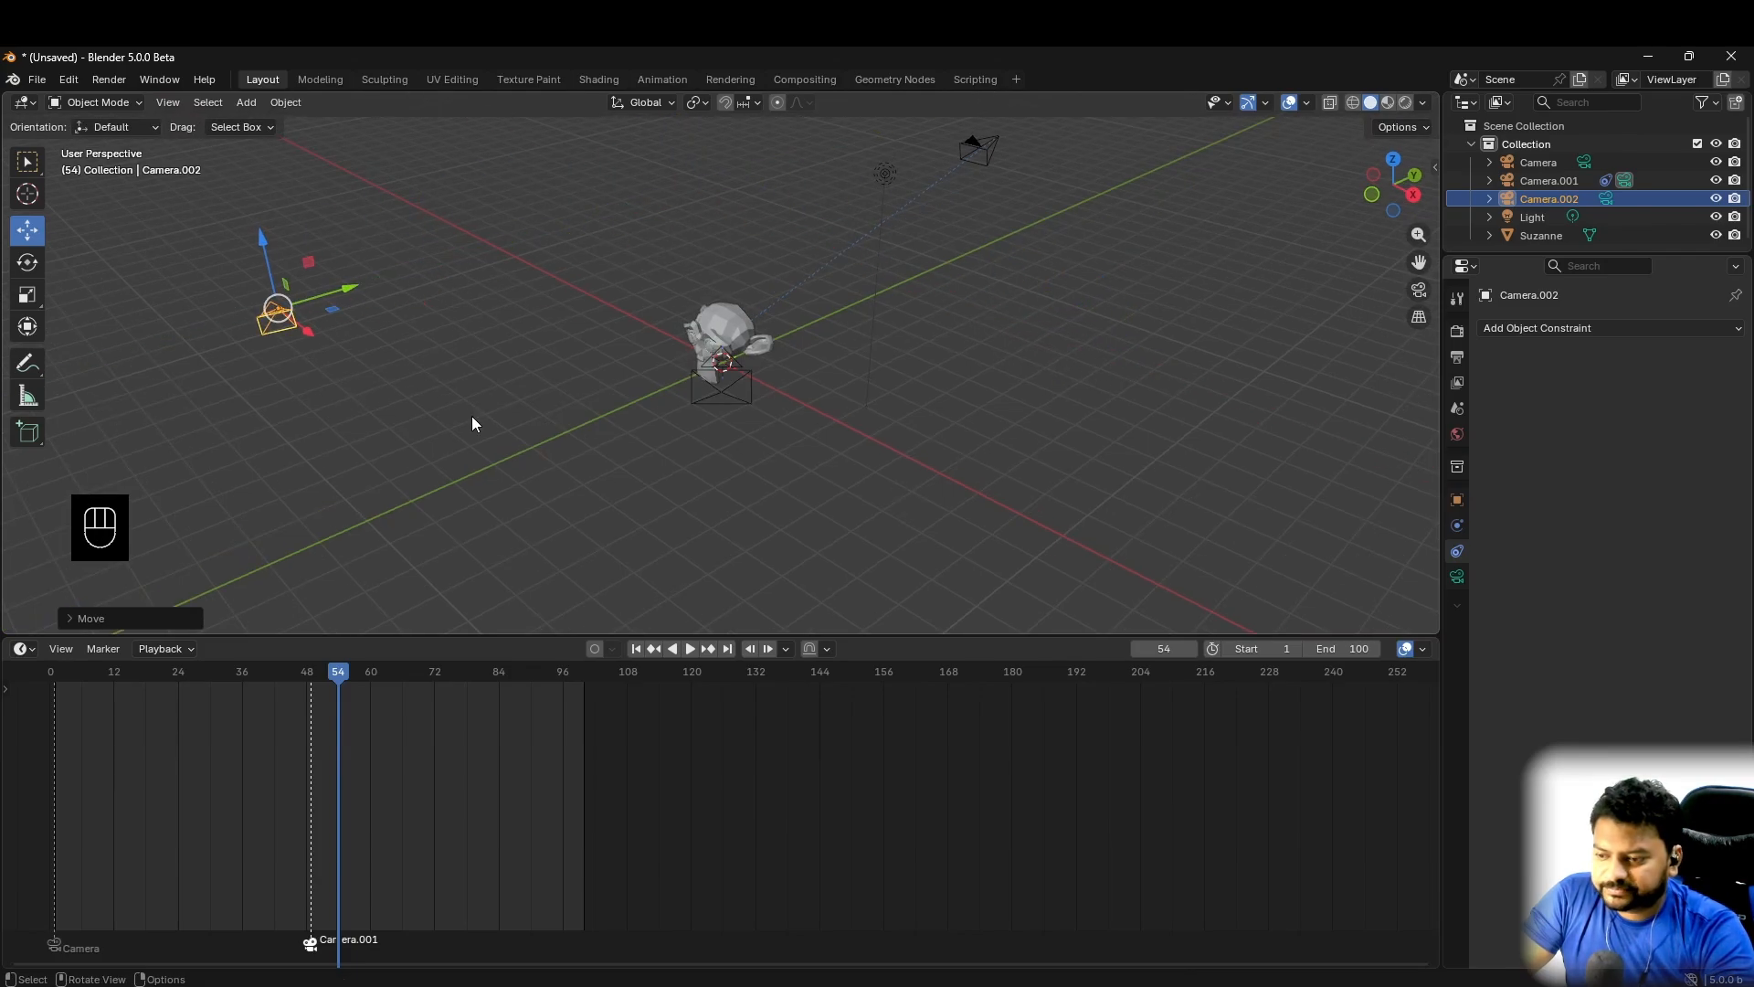
- Add a Track To constraint to Camera.002 with Suzanne as the target
left_click(1592, 331)
left_click(1526, 458)
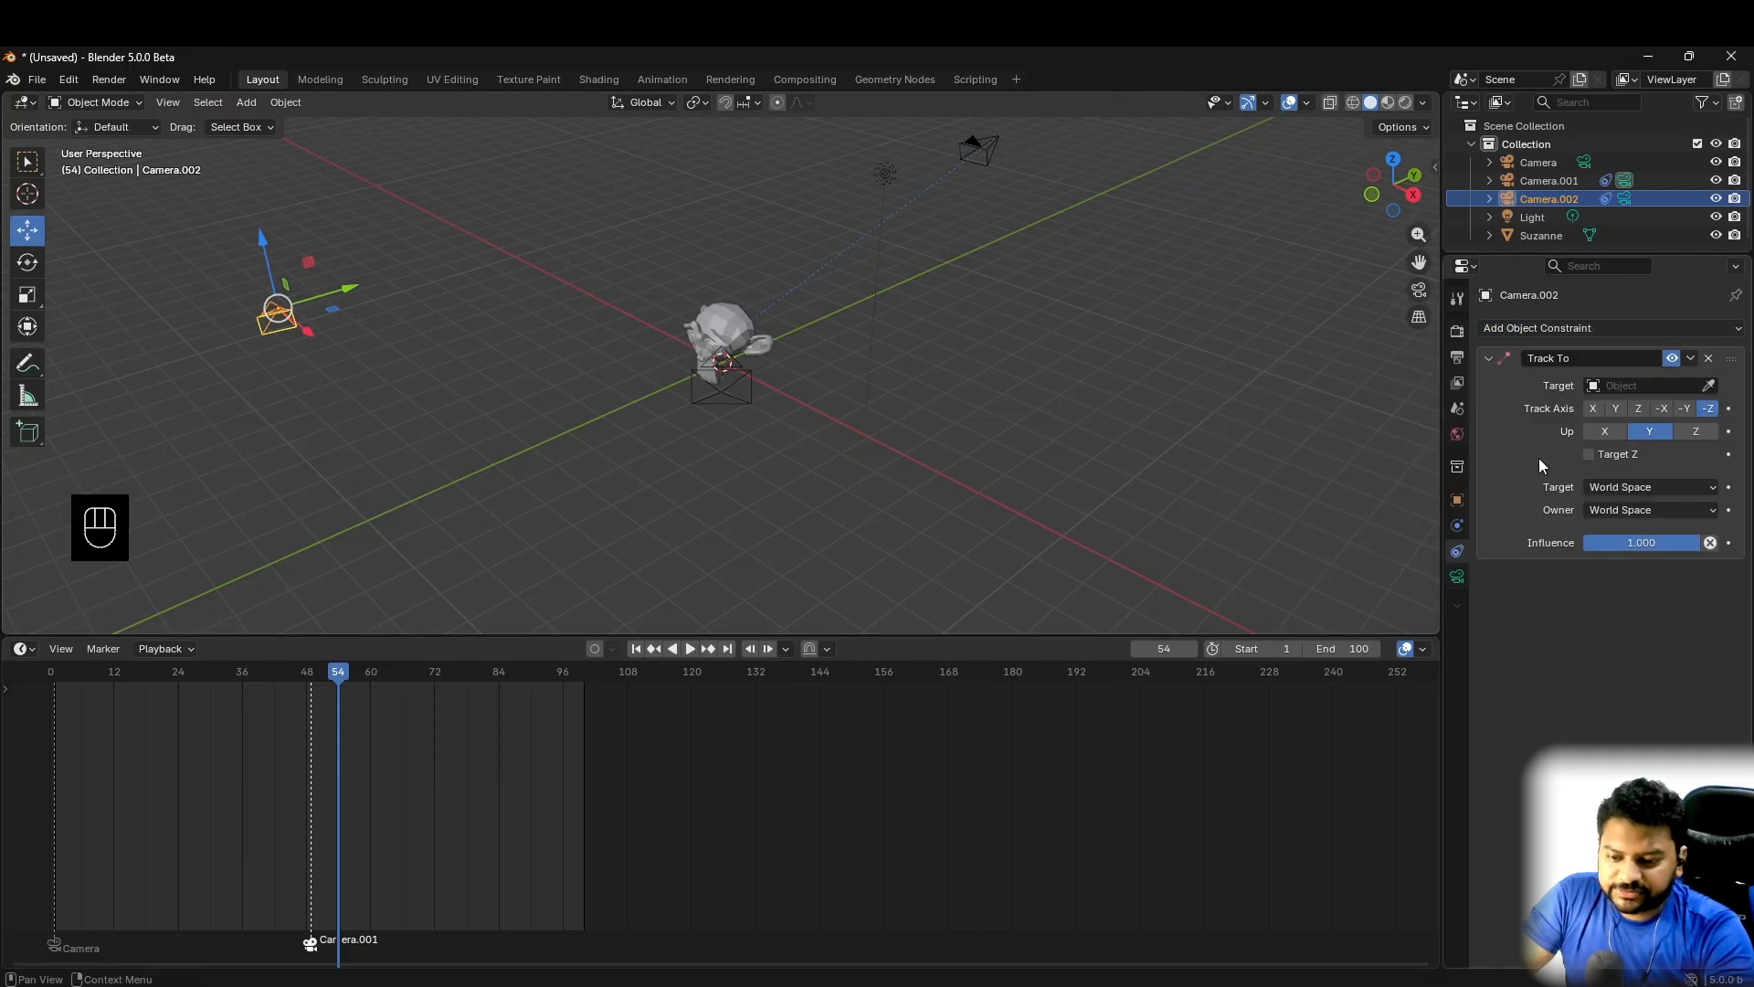
left_click(1640, 385)
left_click(1583, 491)
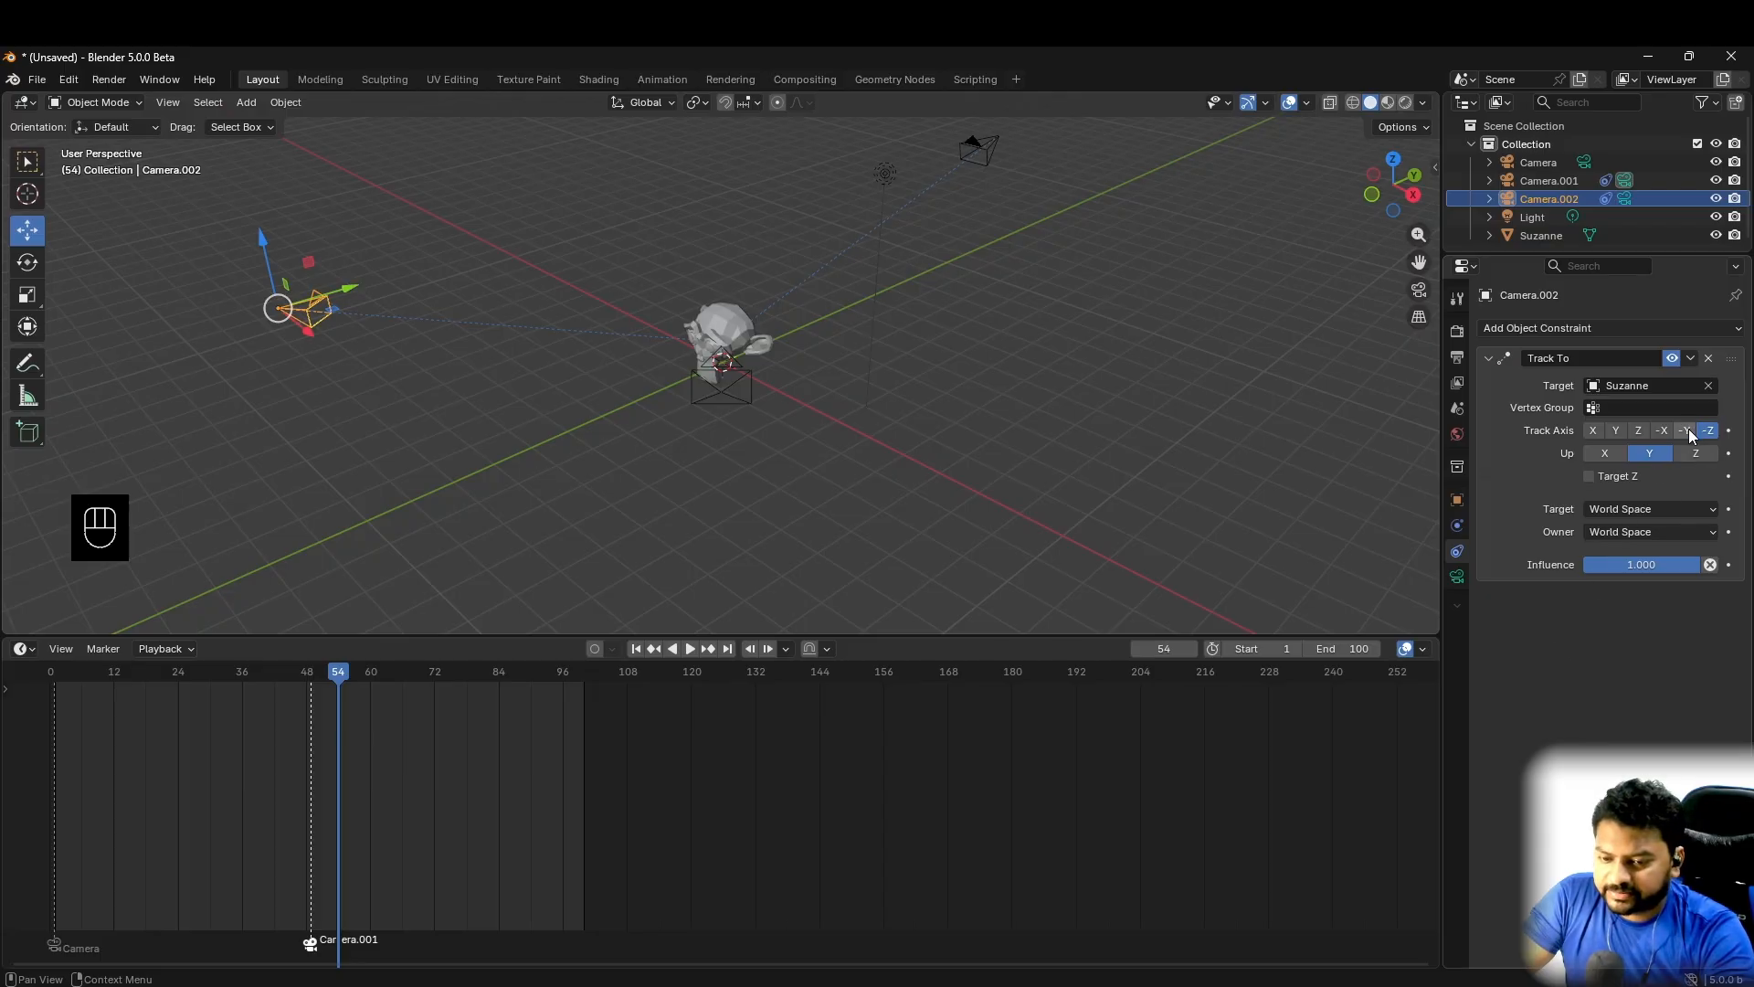
- Try -Y as the track axis with Z up on Camera.002's constraint, and restore -Z with Y up
left_click(1686, 430)
left_click(1697, 452)
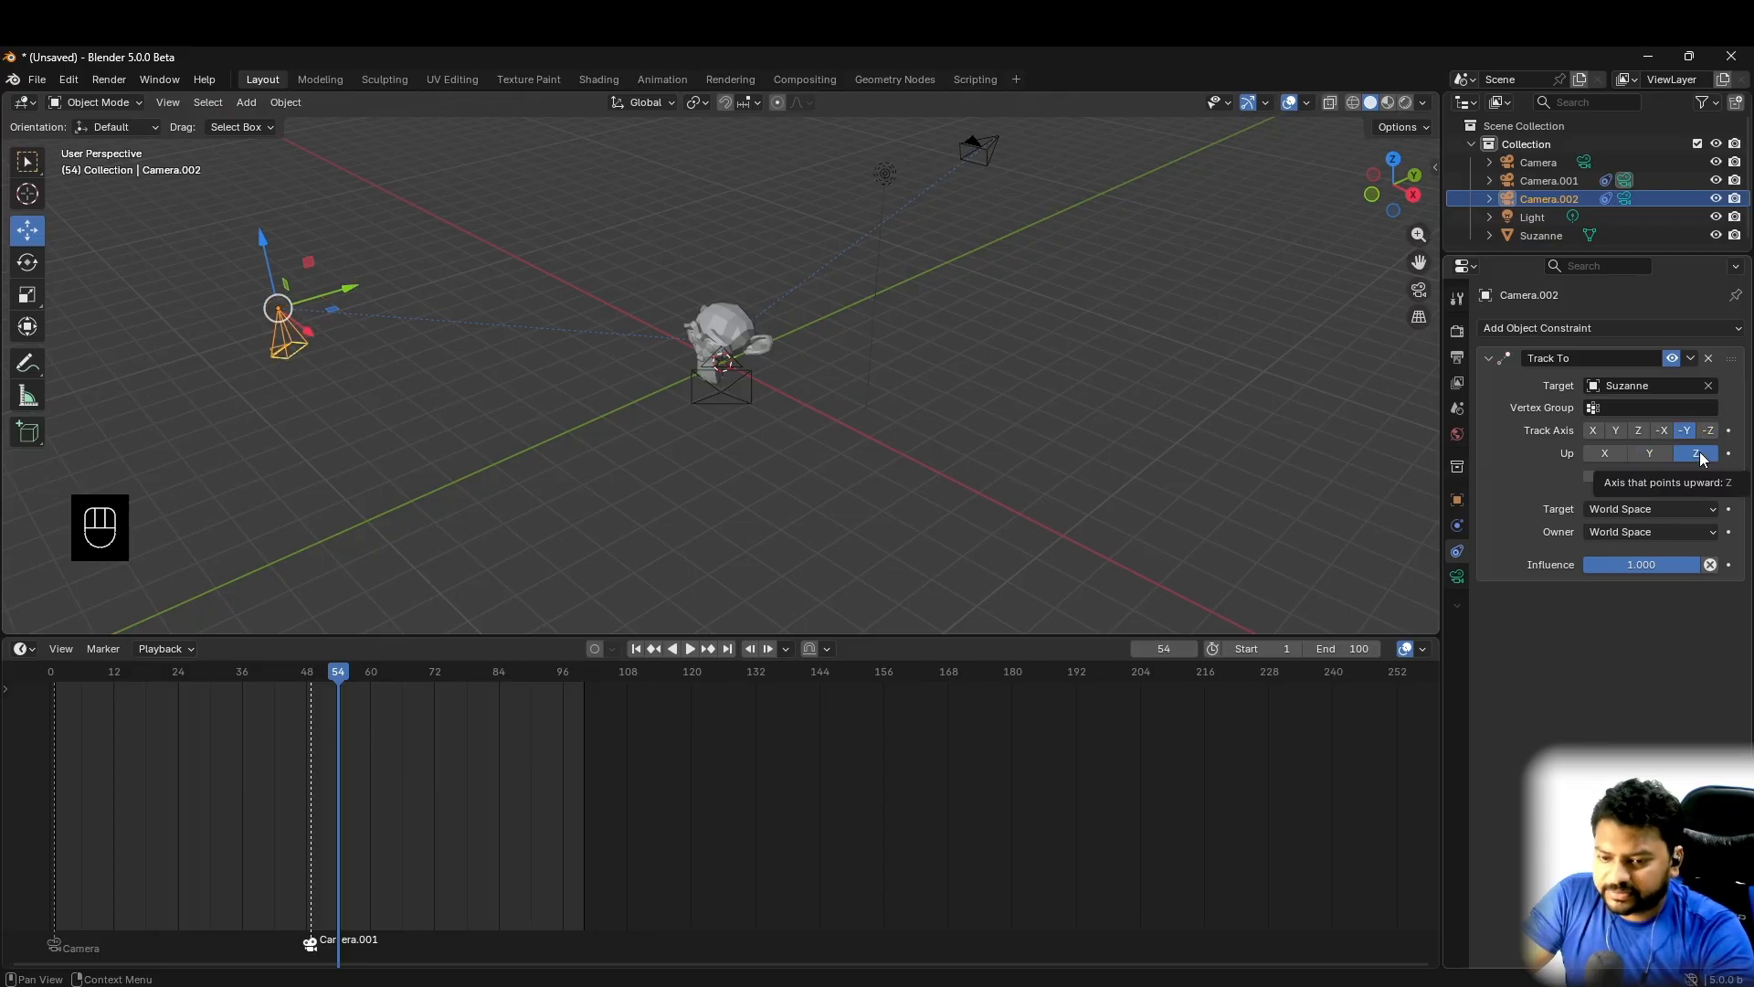
left_click(1708, 430)
left_click(1647, 452)
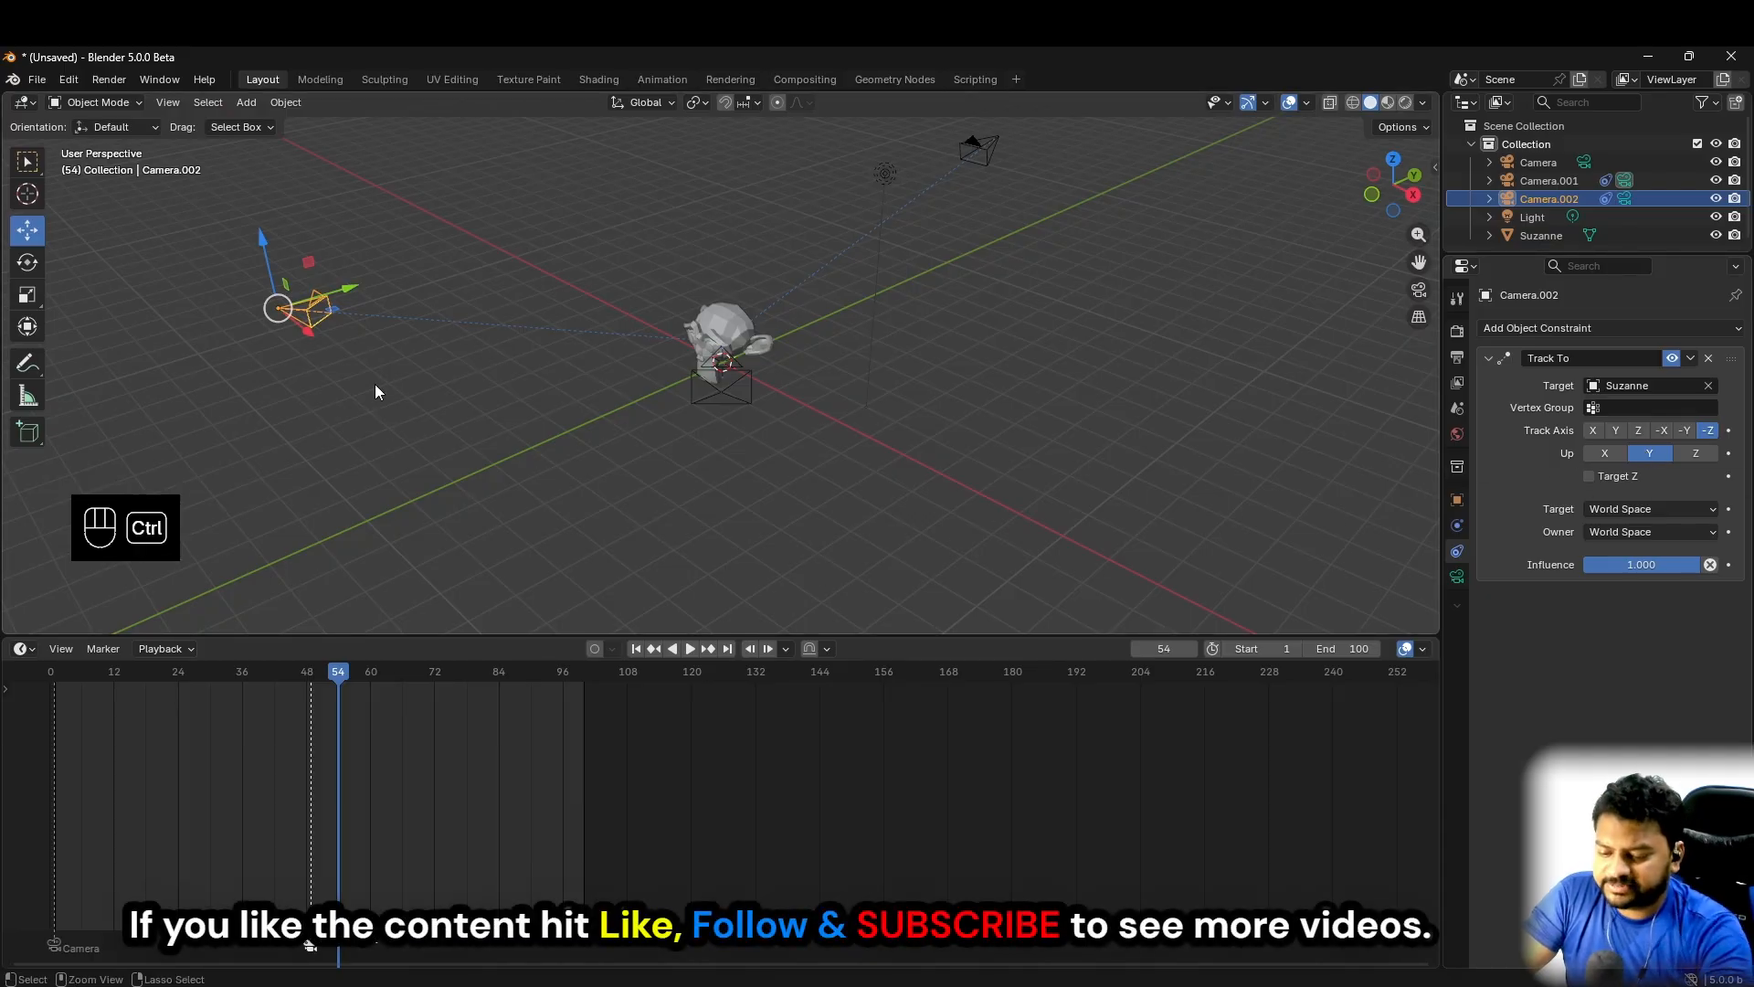
- Make Camera.002 the active scene camera, check the monkey through it and return to an overview of all three cameras
key("ctrl+KP_0")
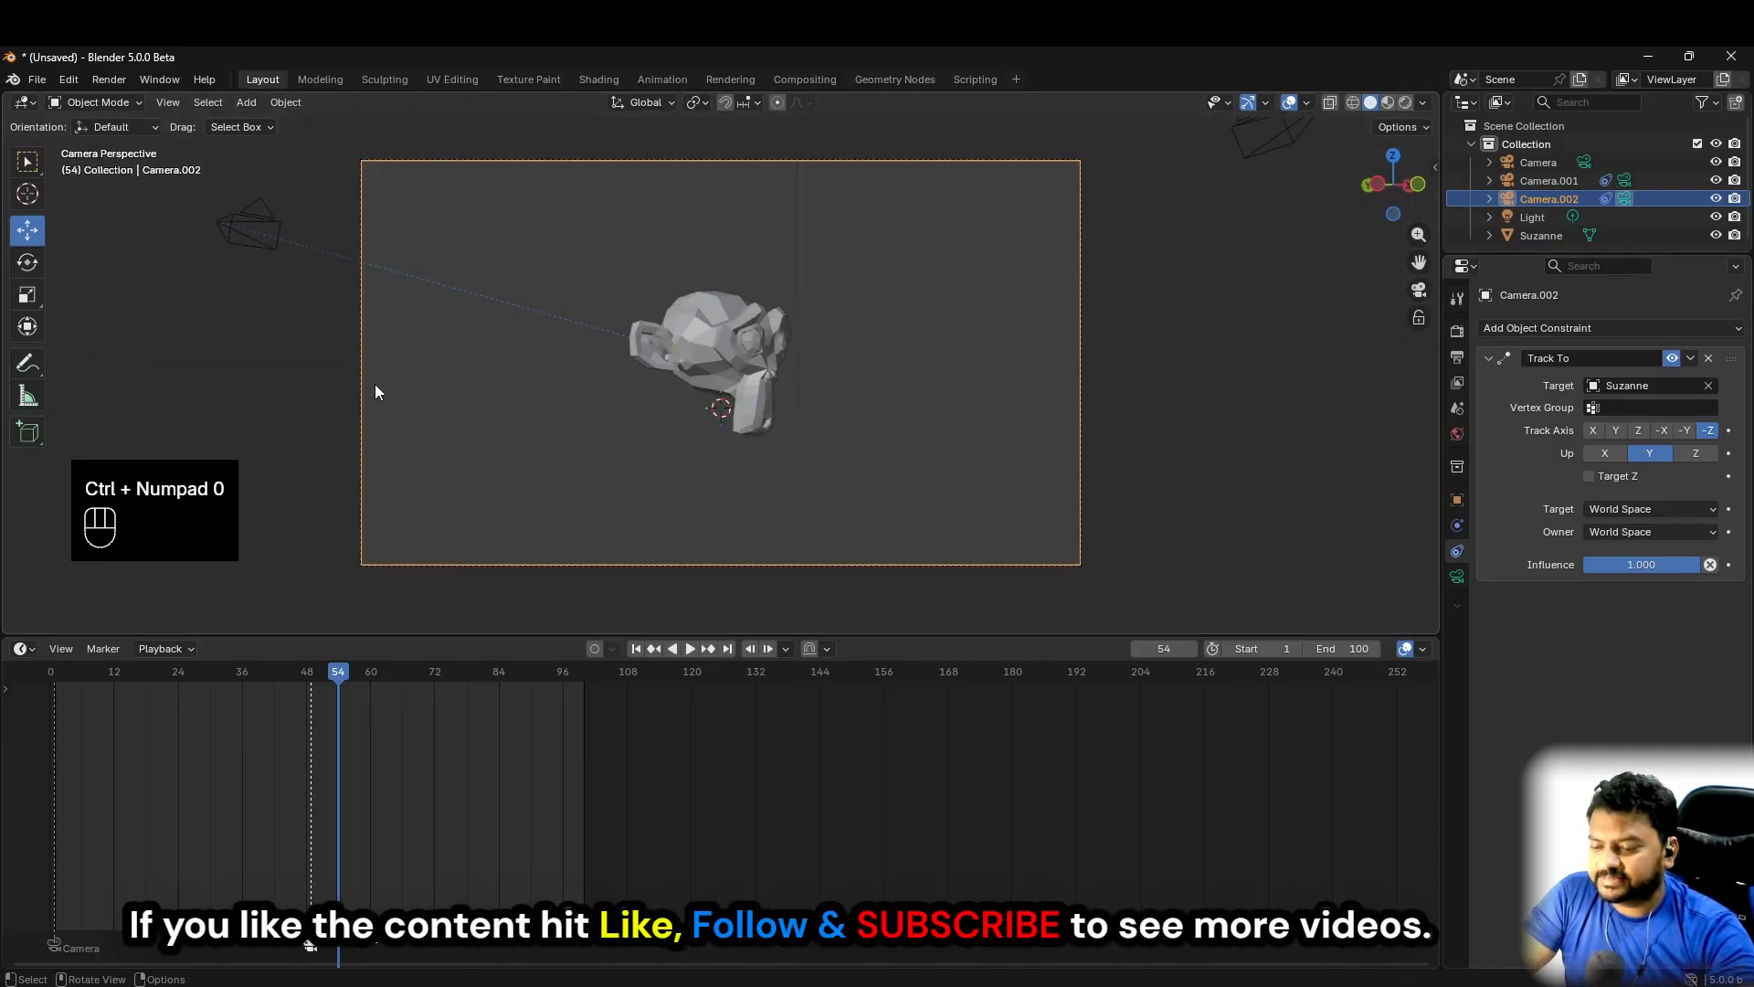
key("ctrl+KP_0")
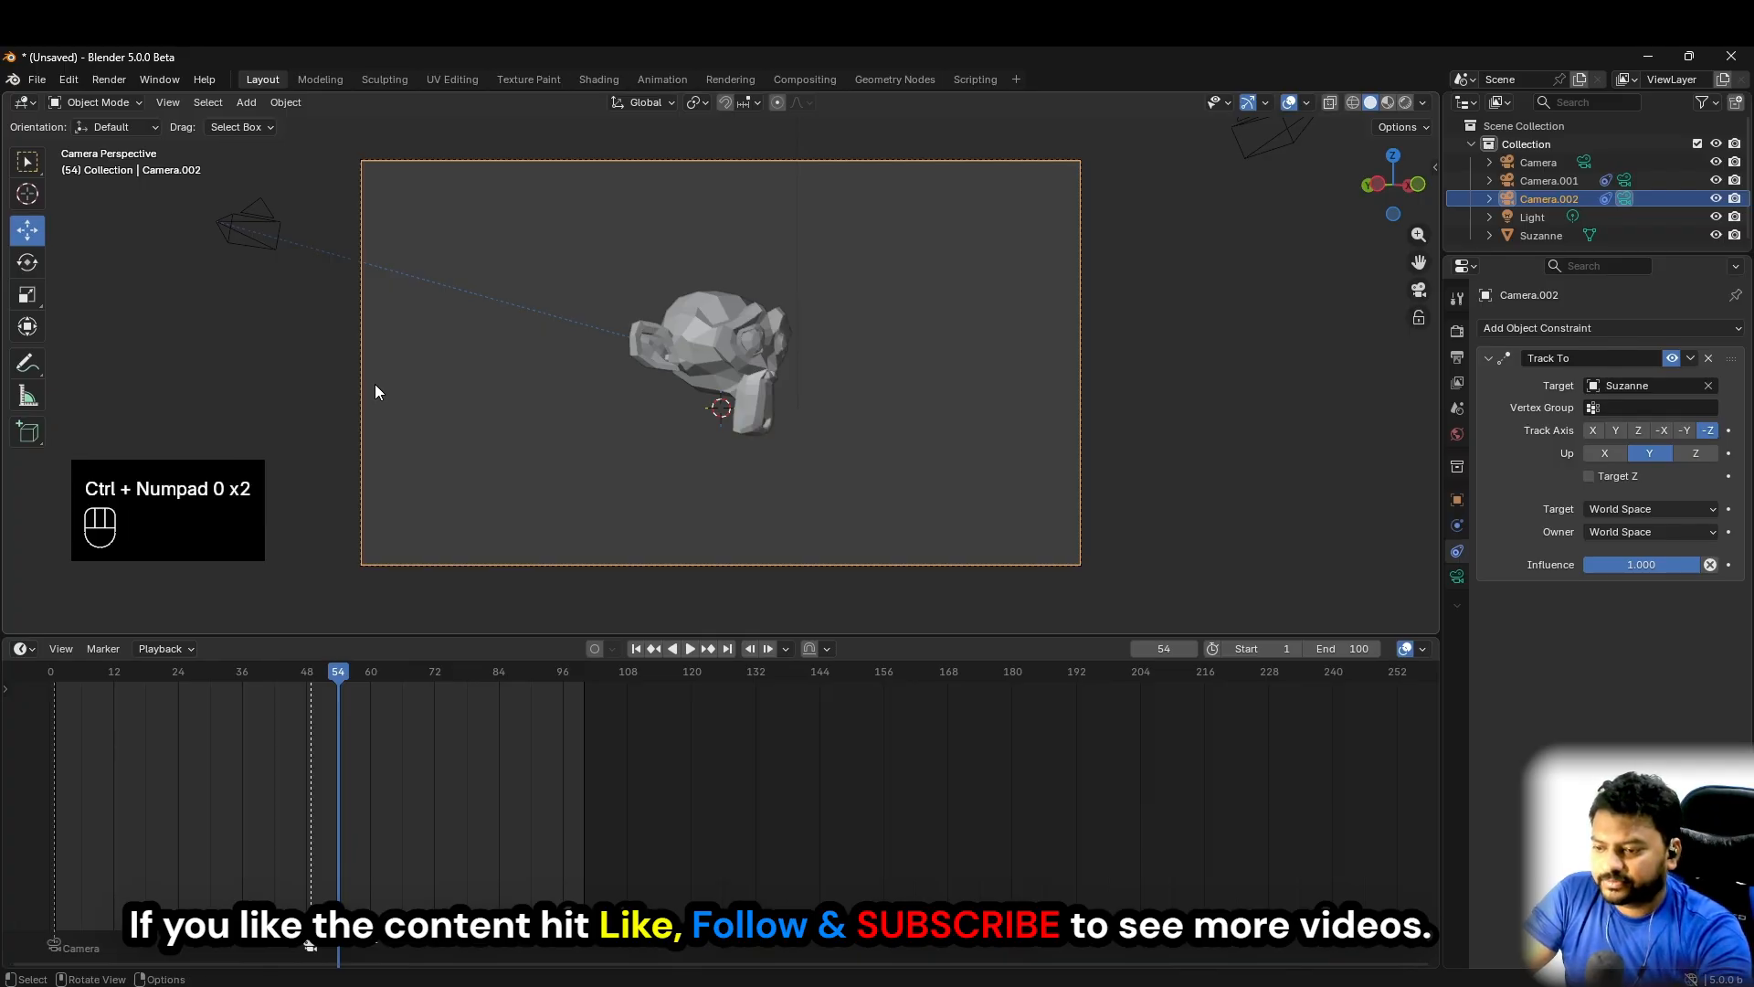
key("KP_0")
left_click(992, 457)
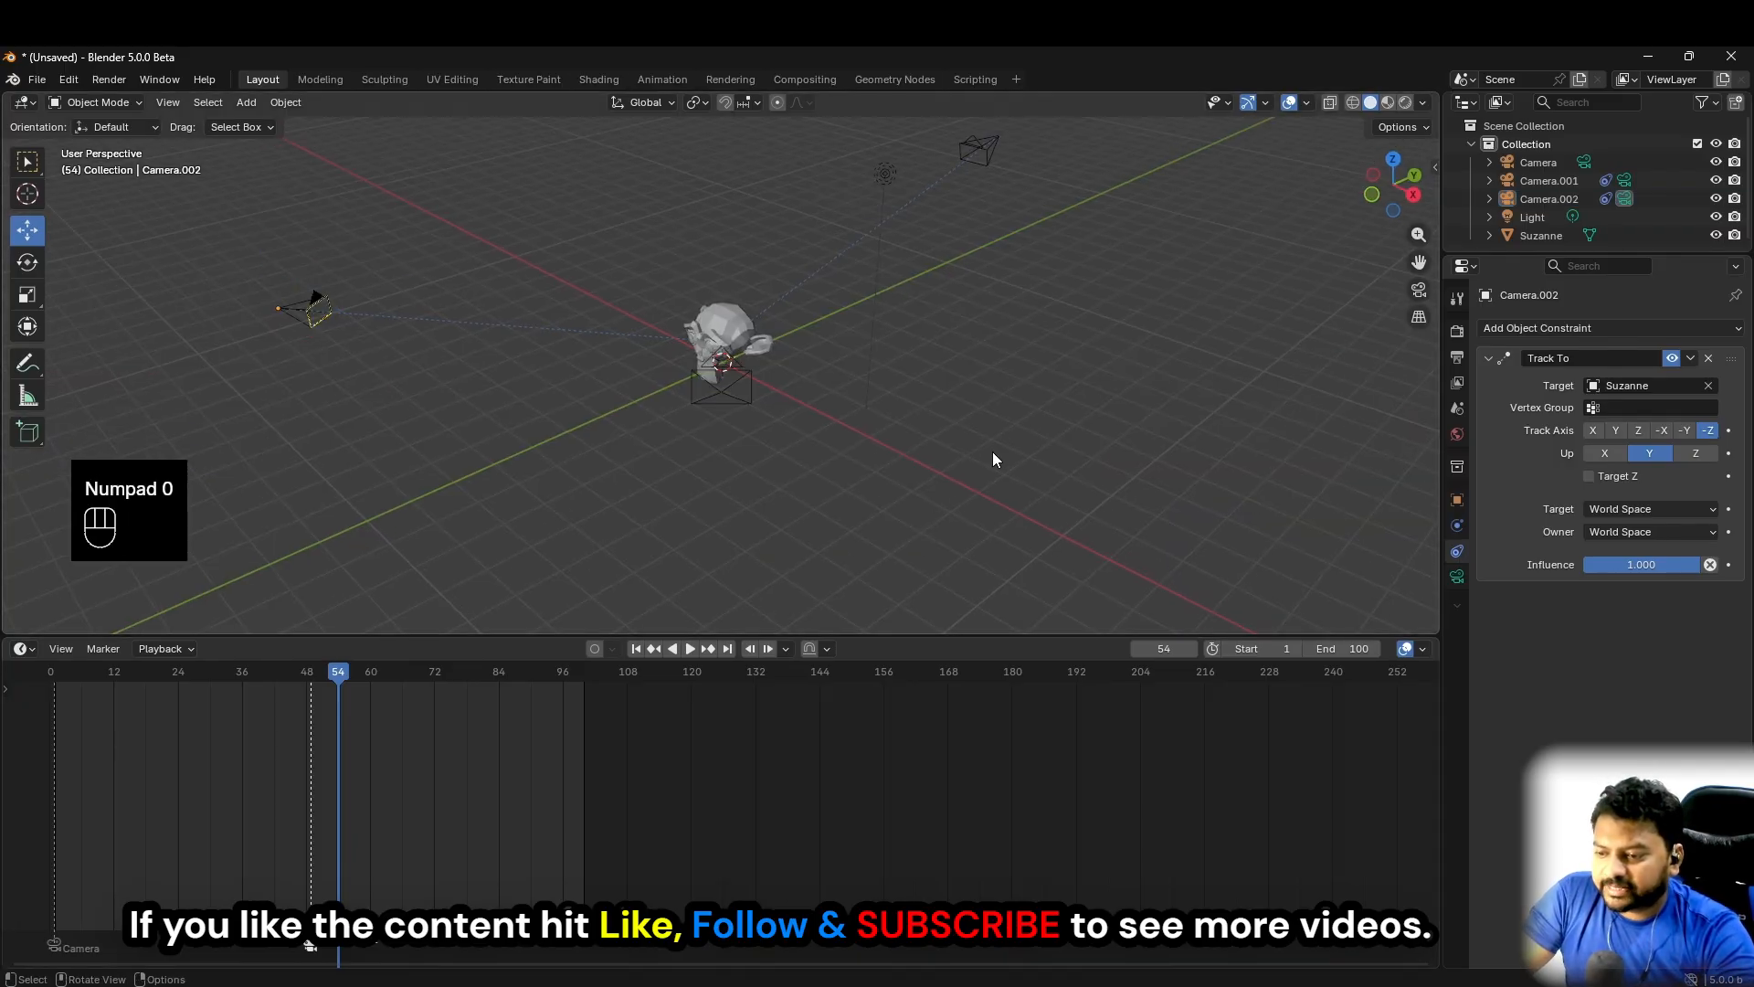
middle_click_drag(994, 460, 661, 279)
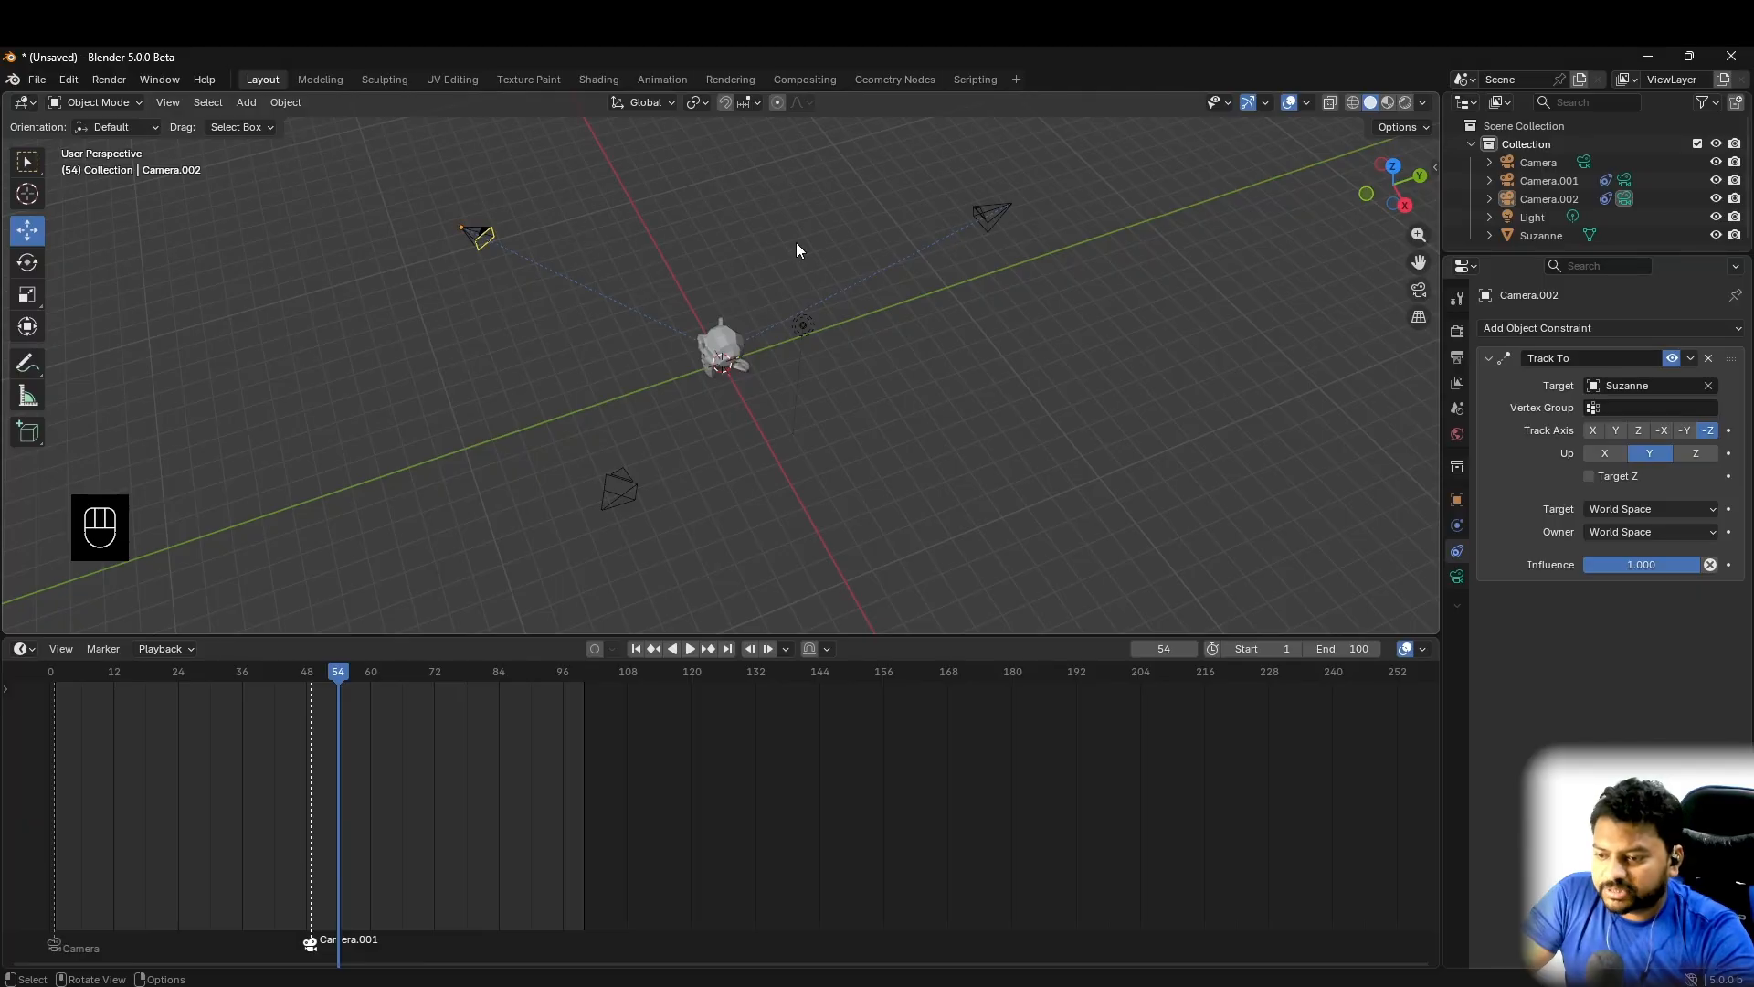
left_click(634, 485)
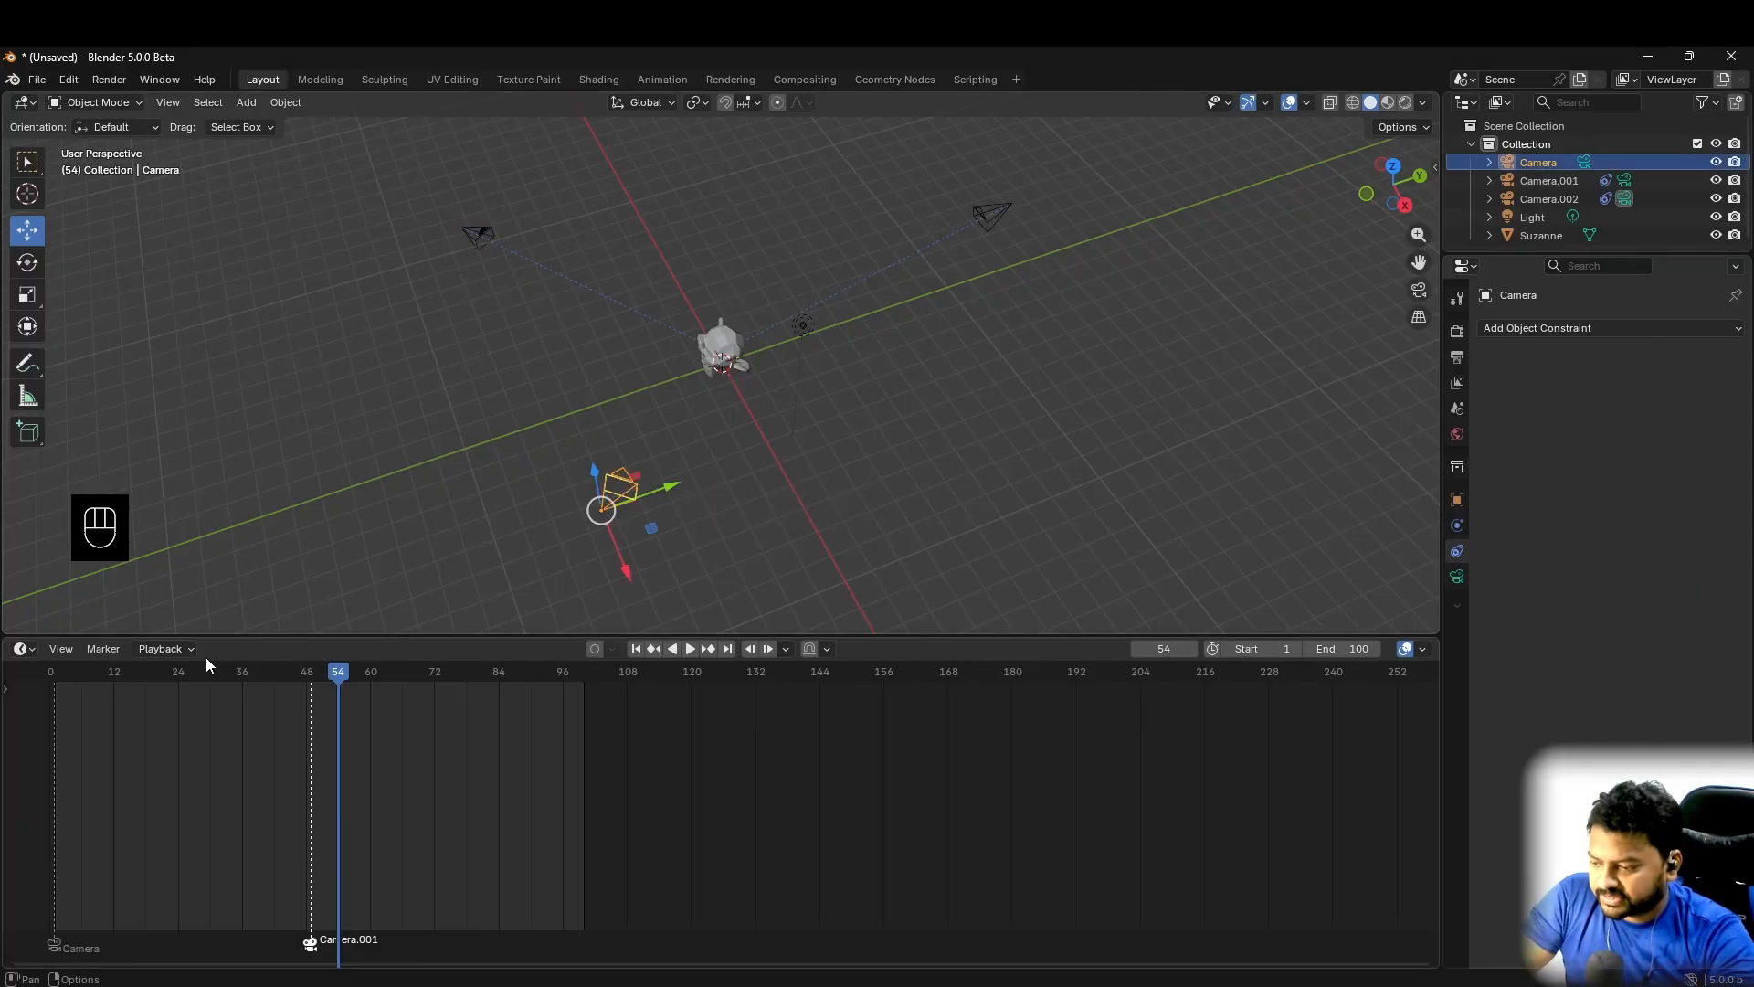
right_click(1548, 163)
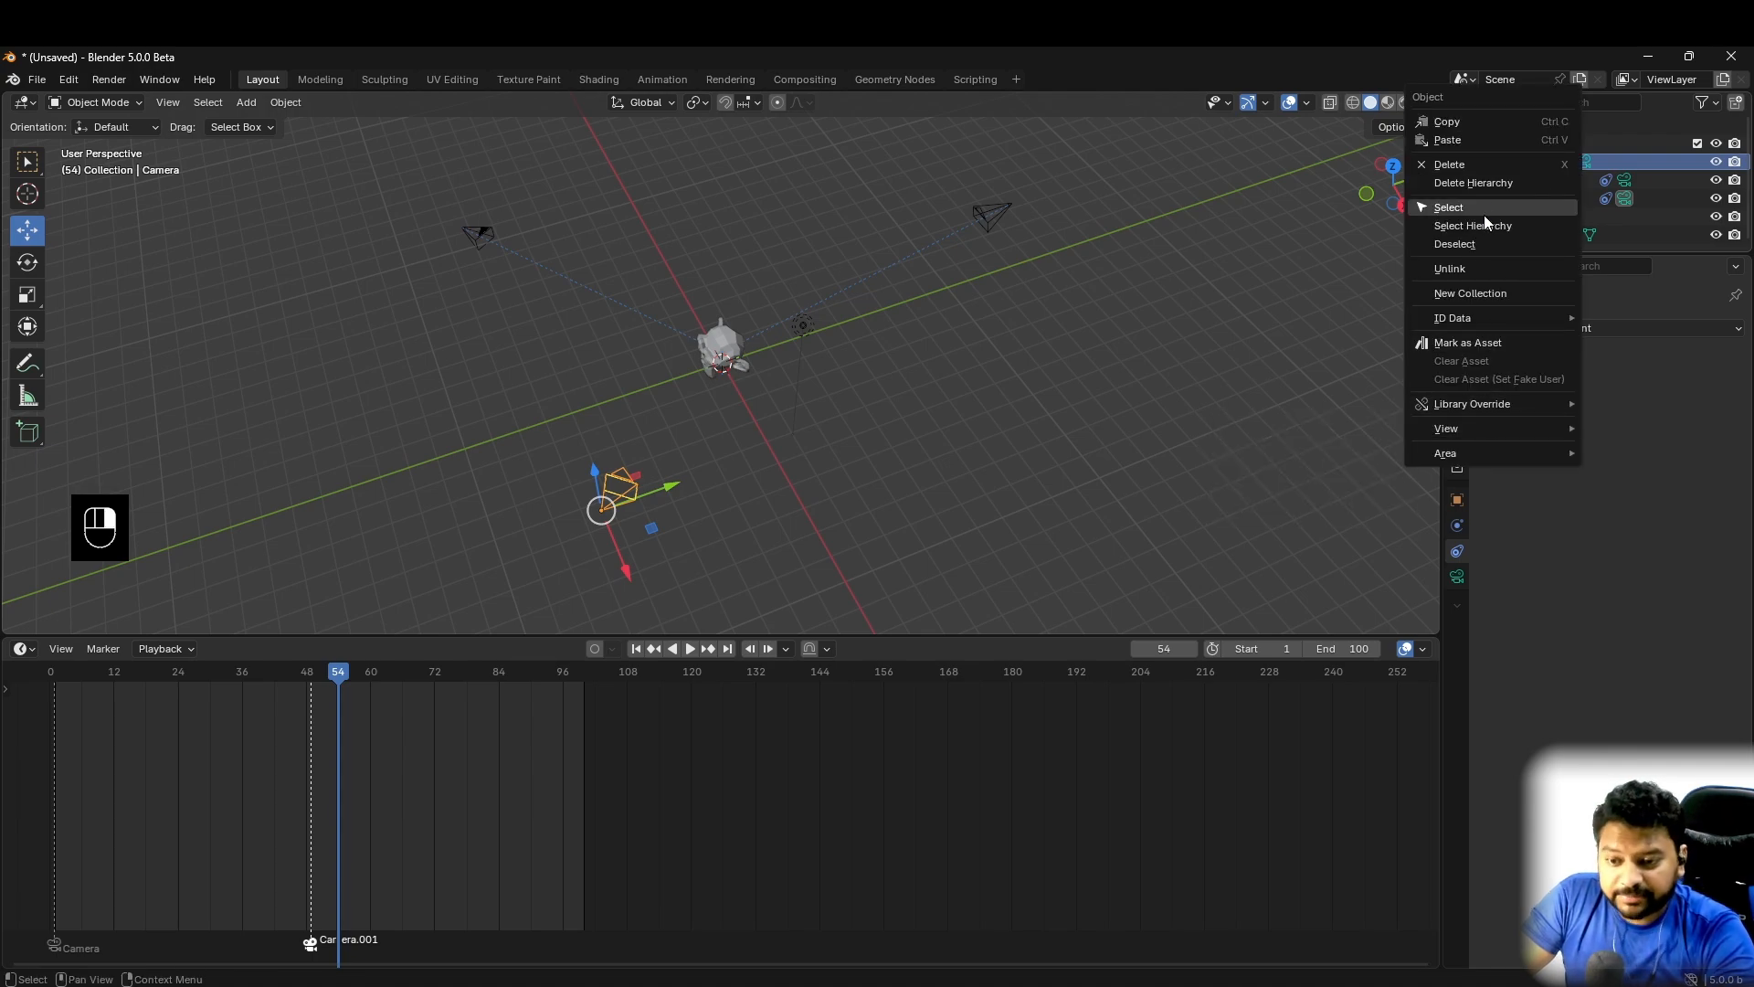
mouse_move(1449, 452)
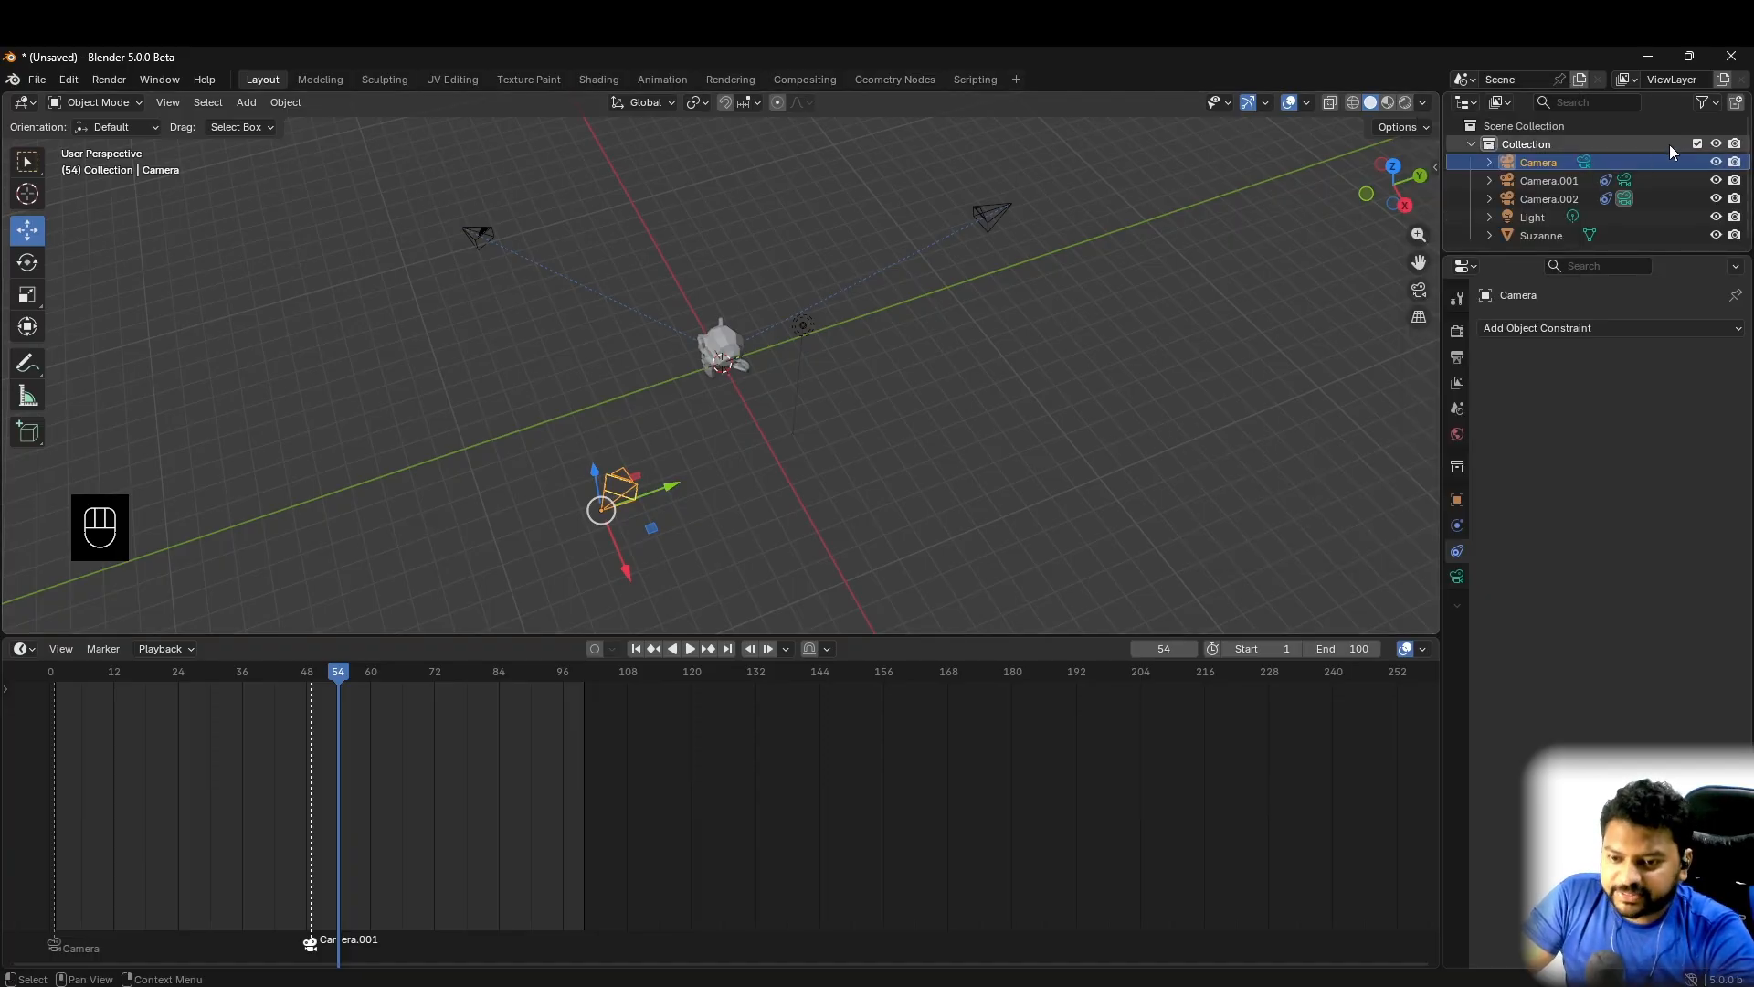
left_click(1561, 181)
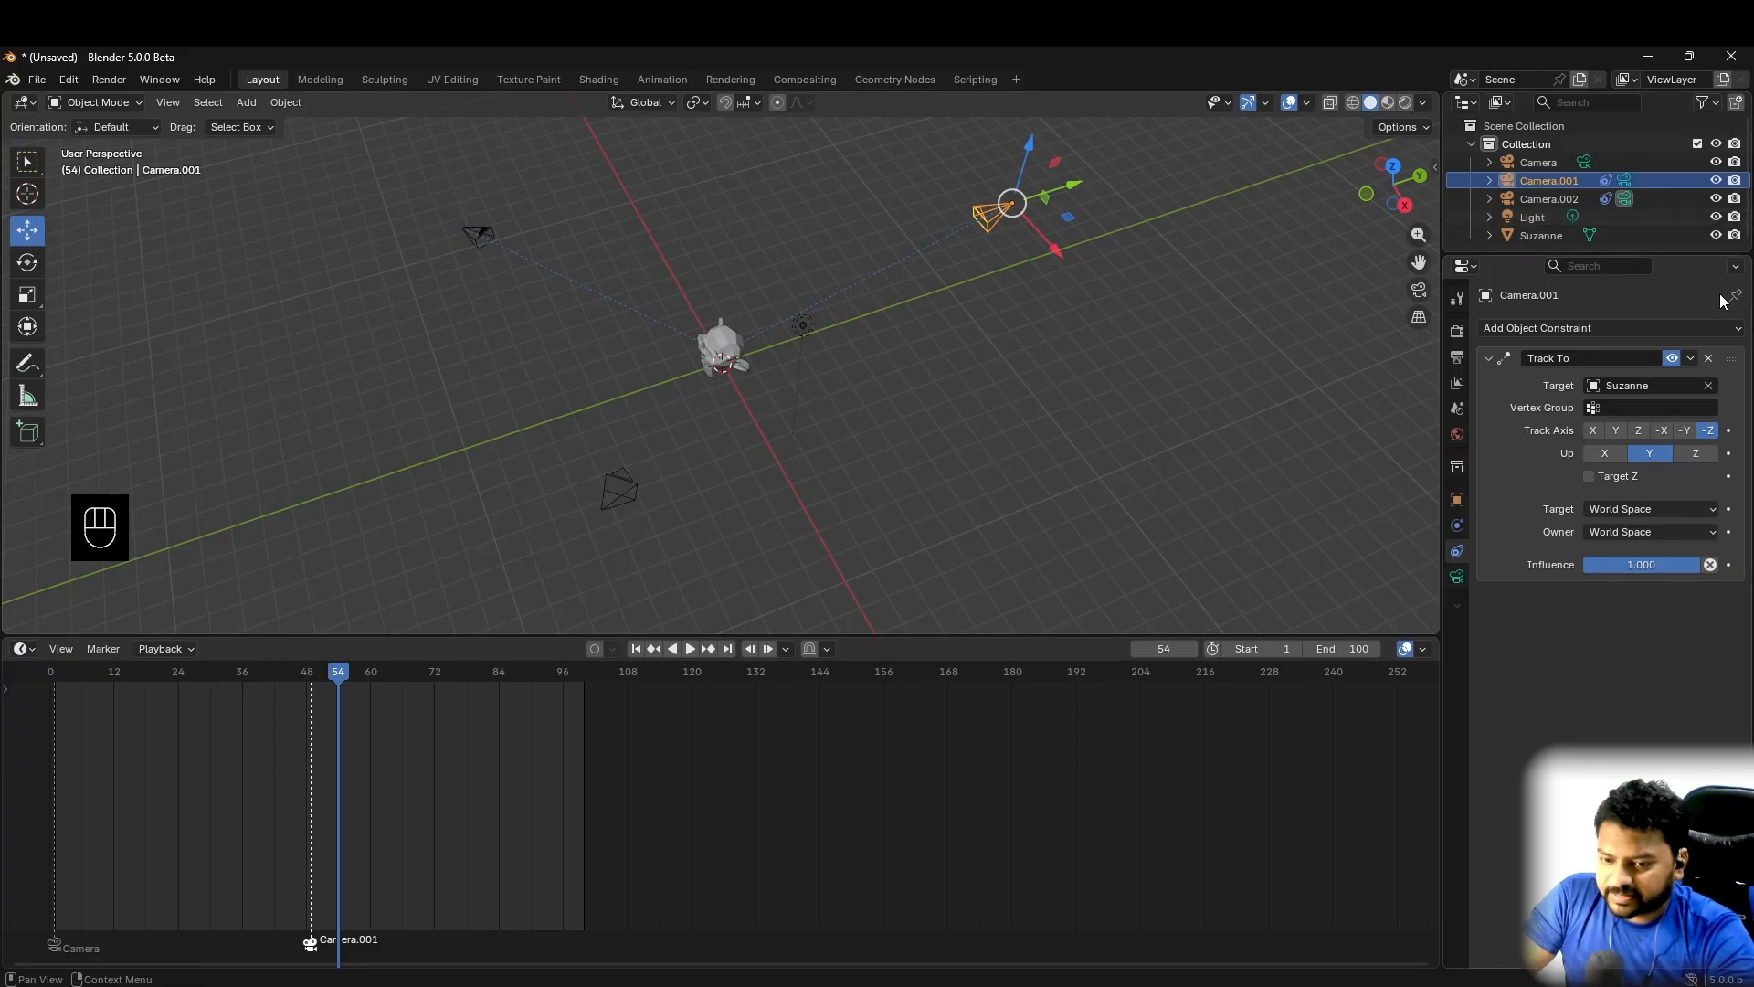
left_click(859, 422)
middle_click_drag(819, 462, 854, 454)
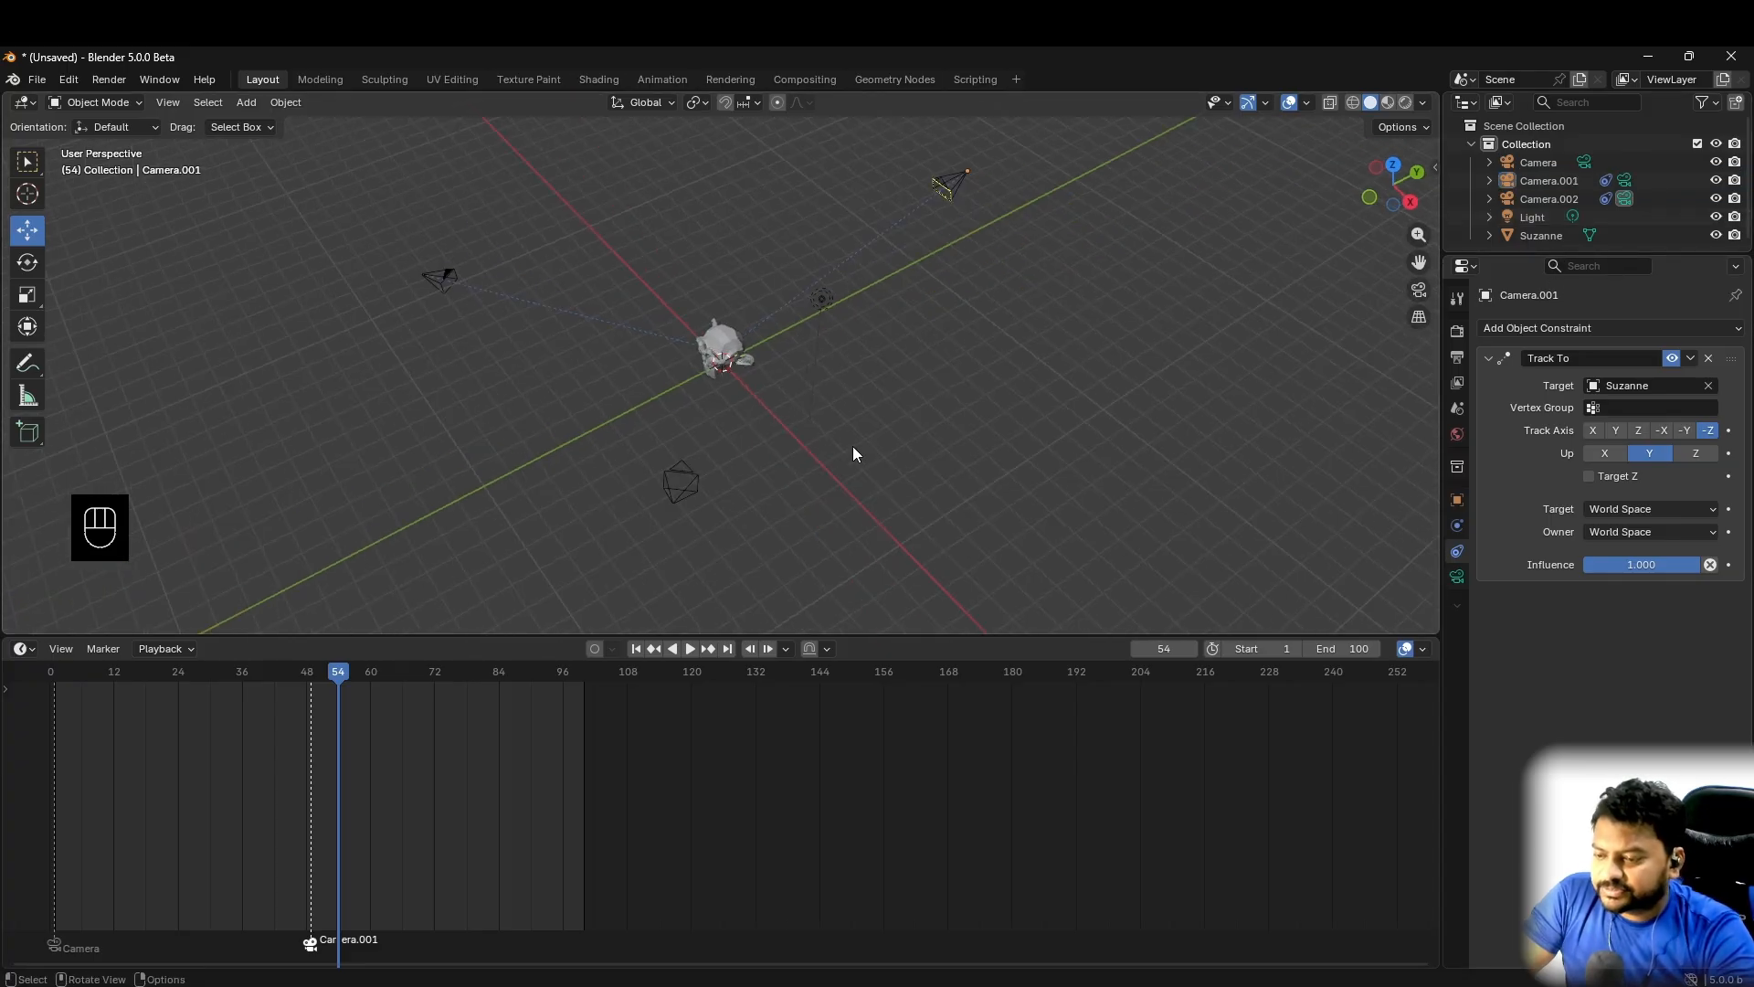
- Look through Camera.002 at frame 84 and bind that camera to a timeline marker at frame 81
left_click(440, 279)
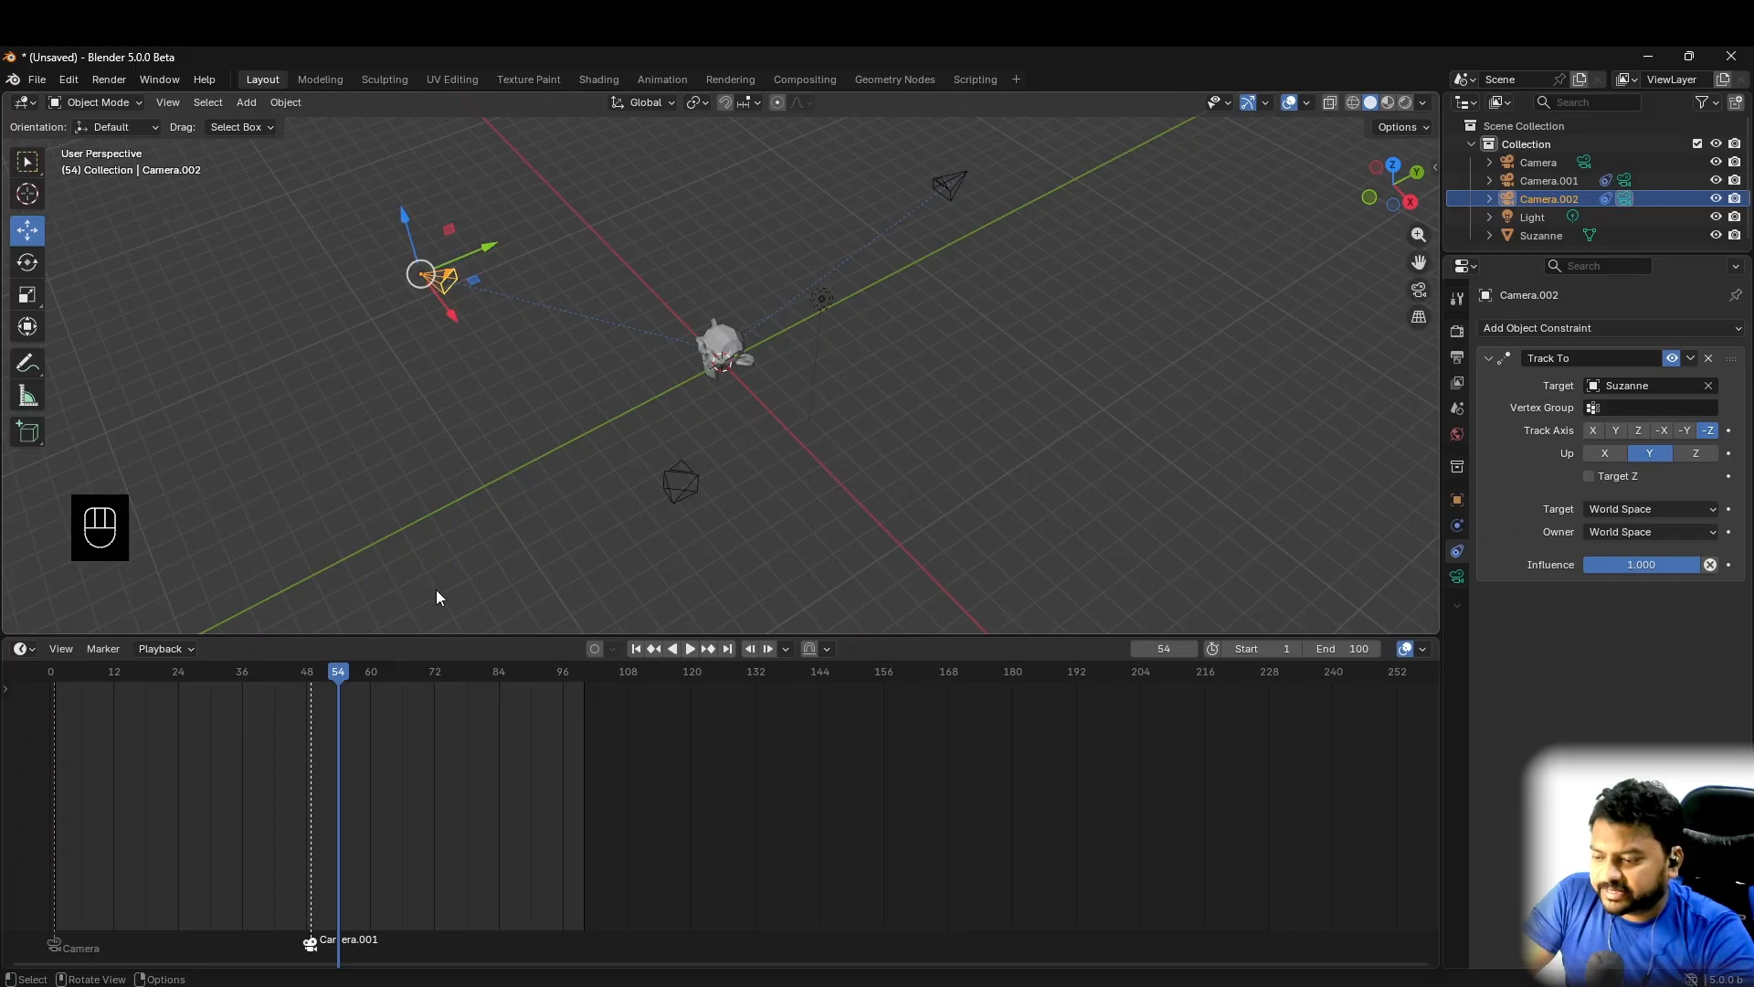
left_click_drag(328, 668, 501, 717)
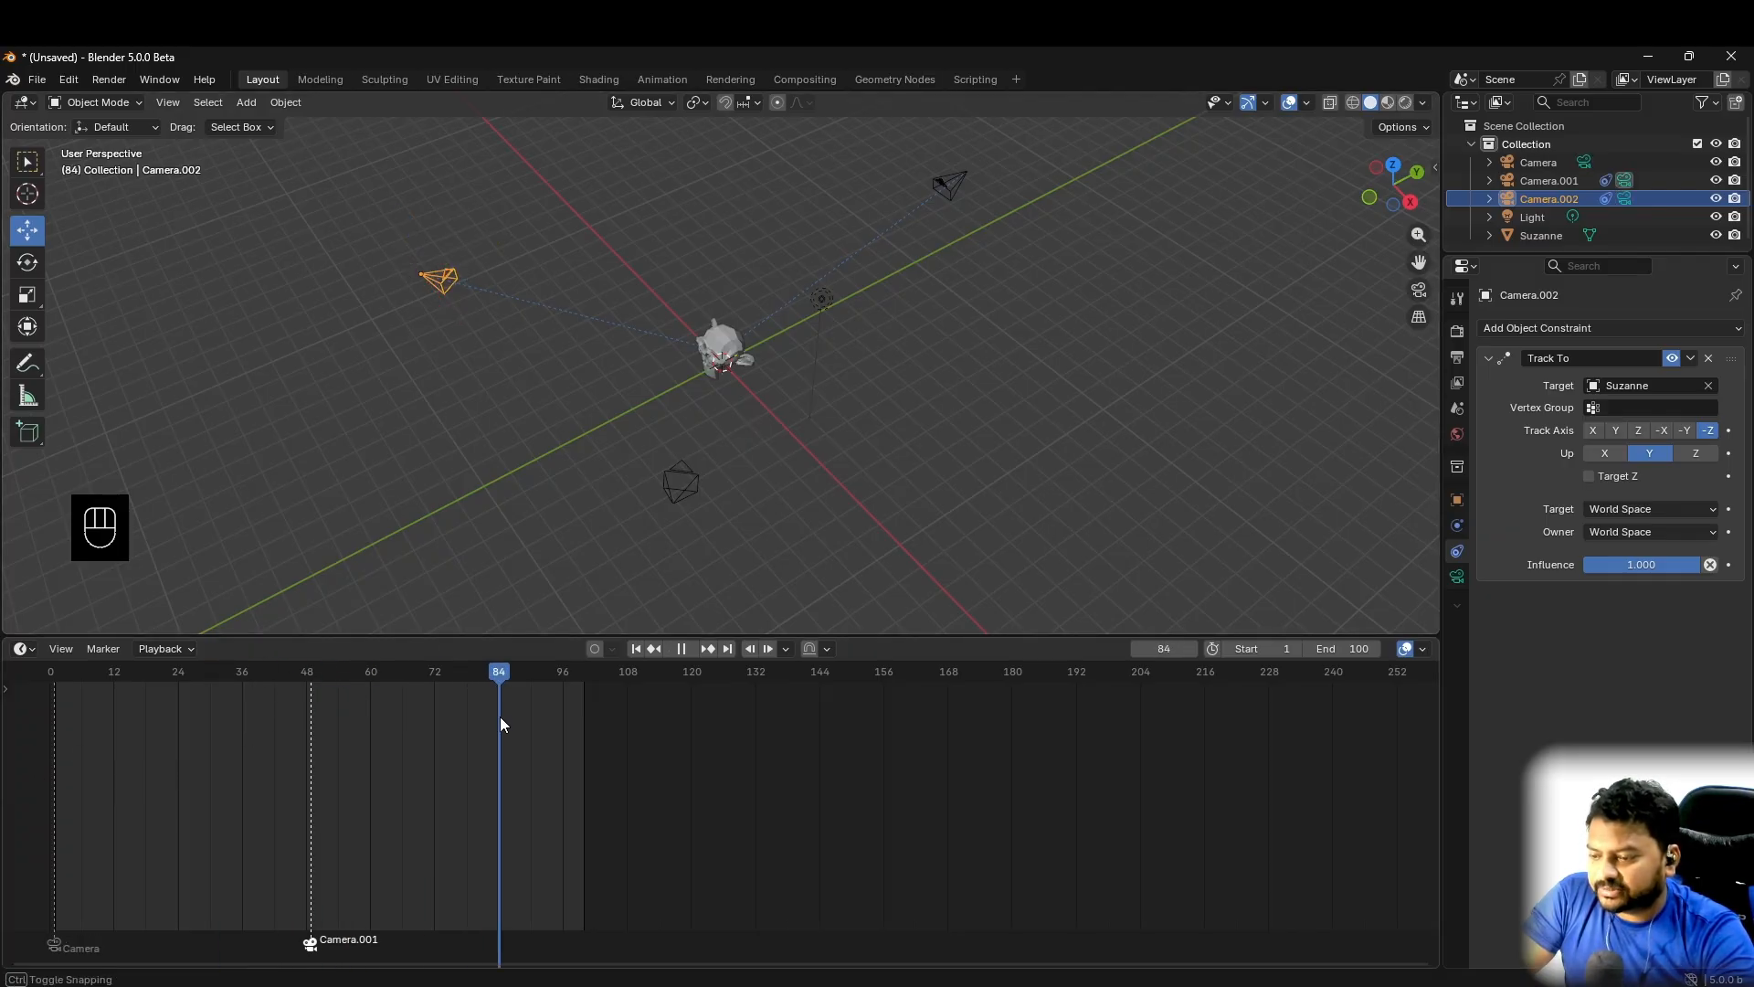
key("KP_0")
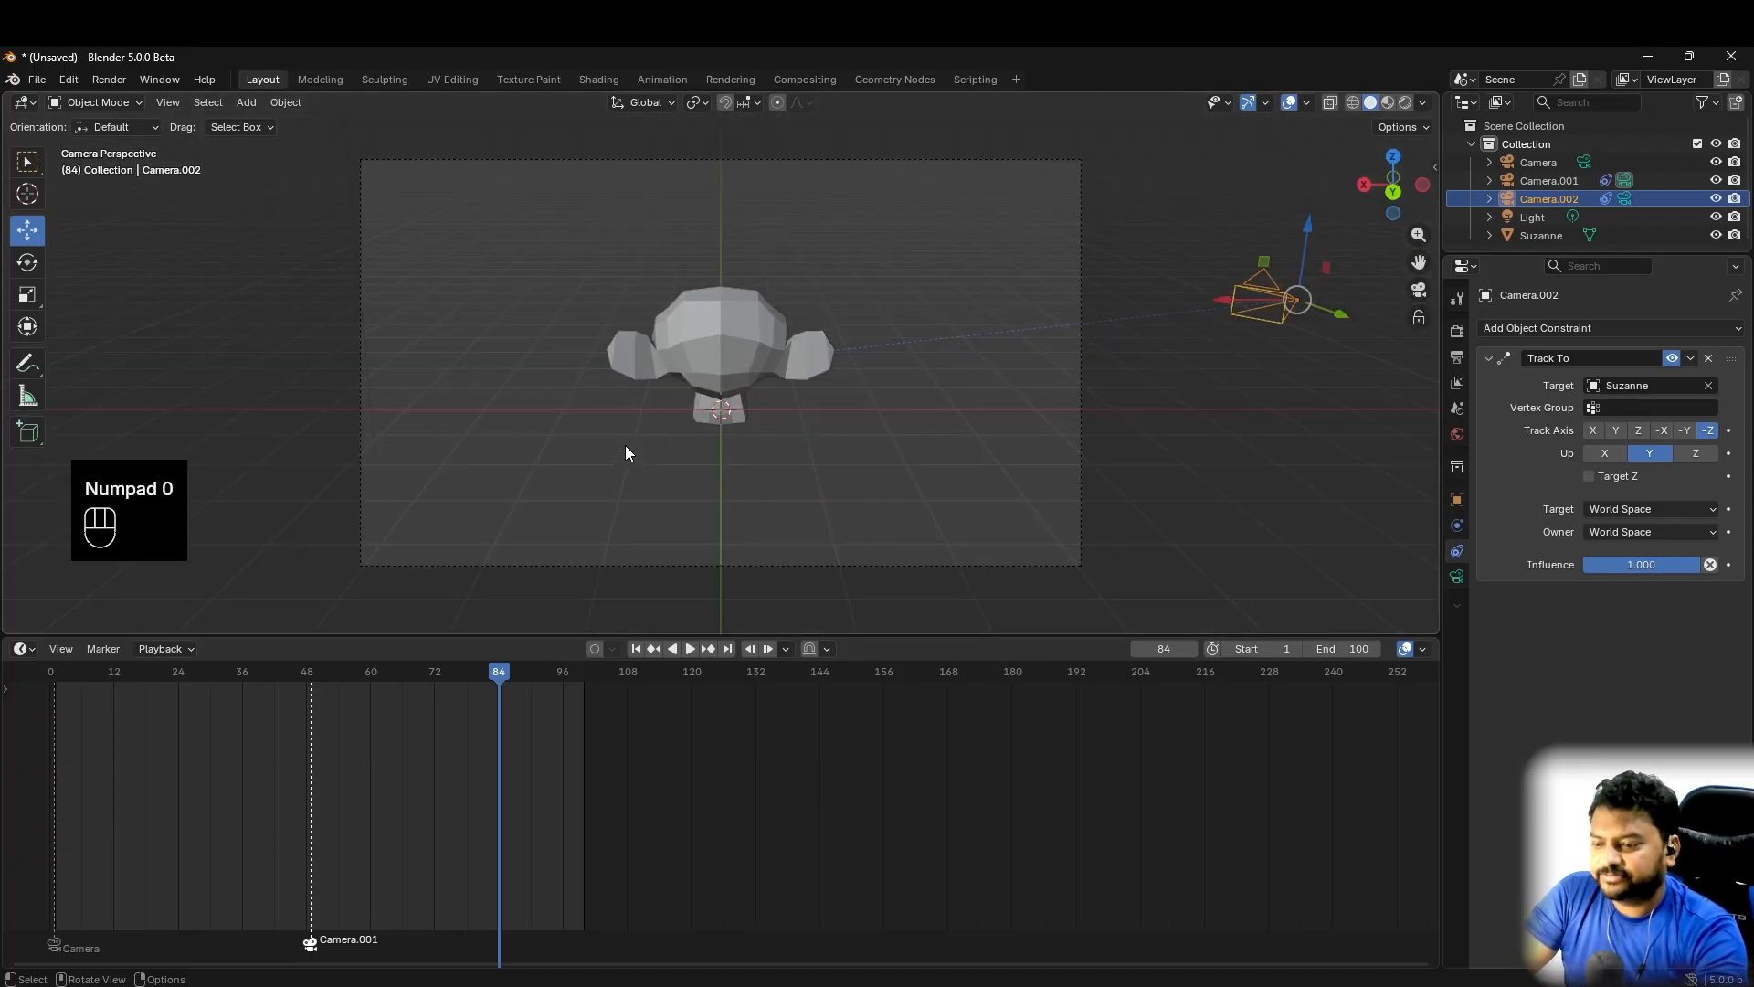
key("KP_0")
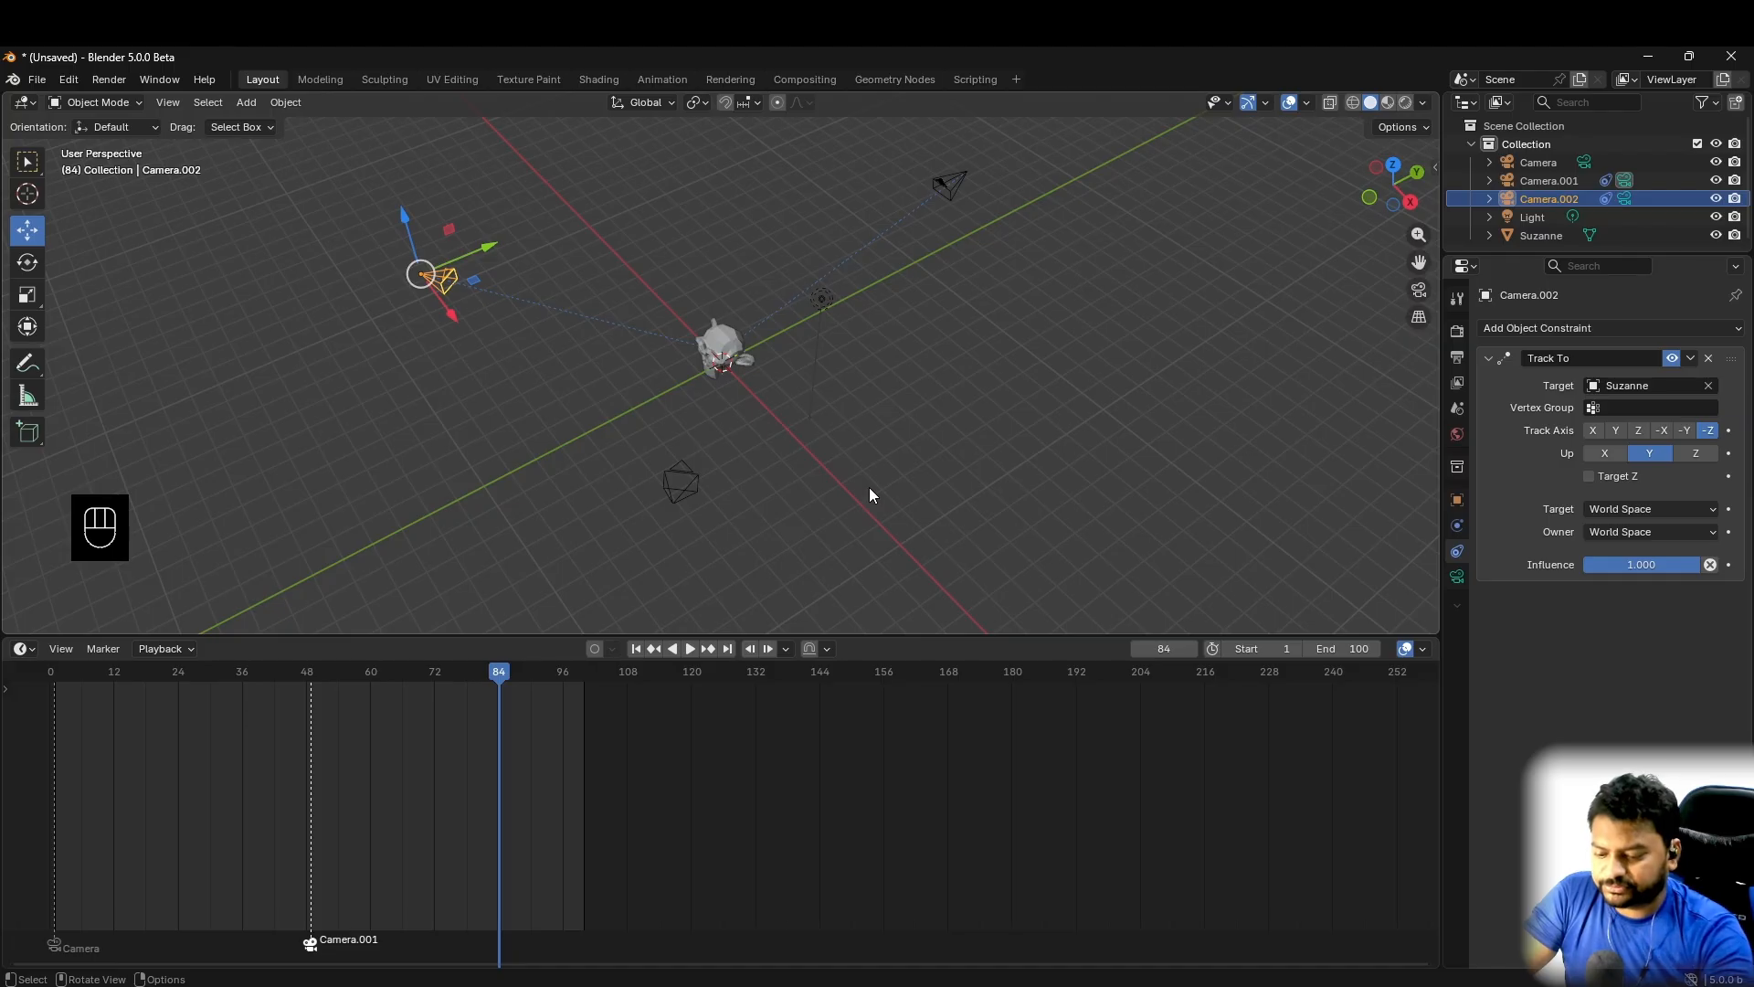
key("ctrl+KP_0")
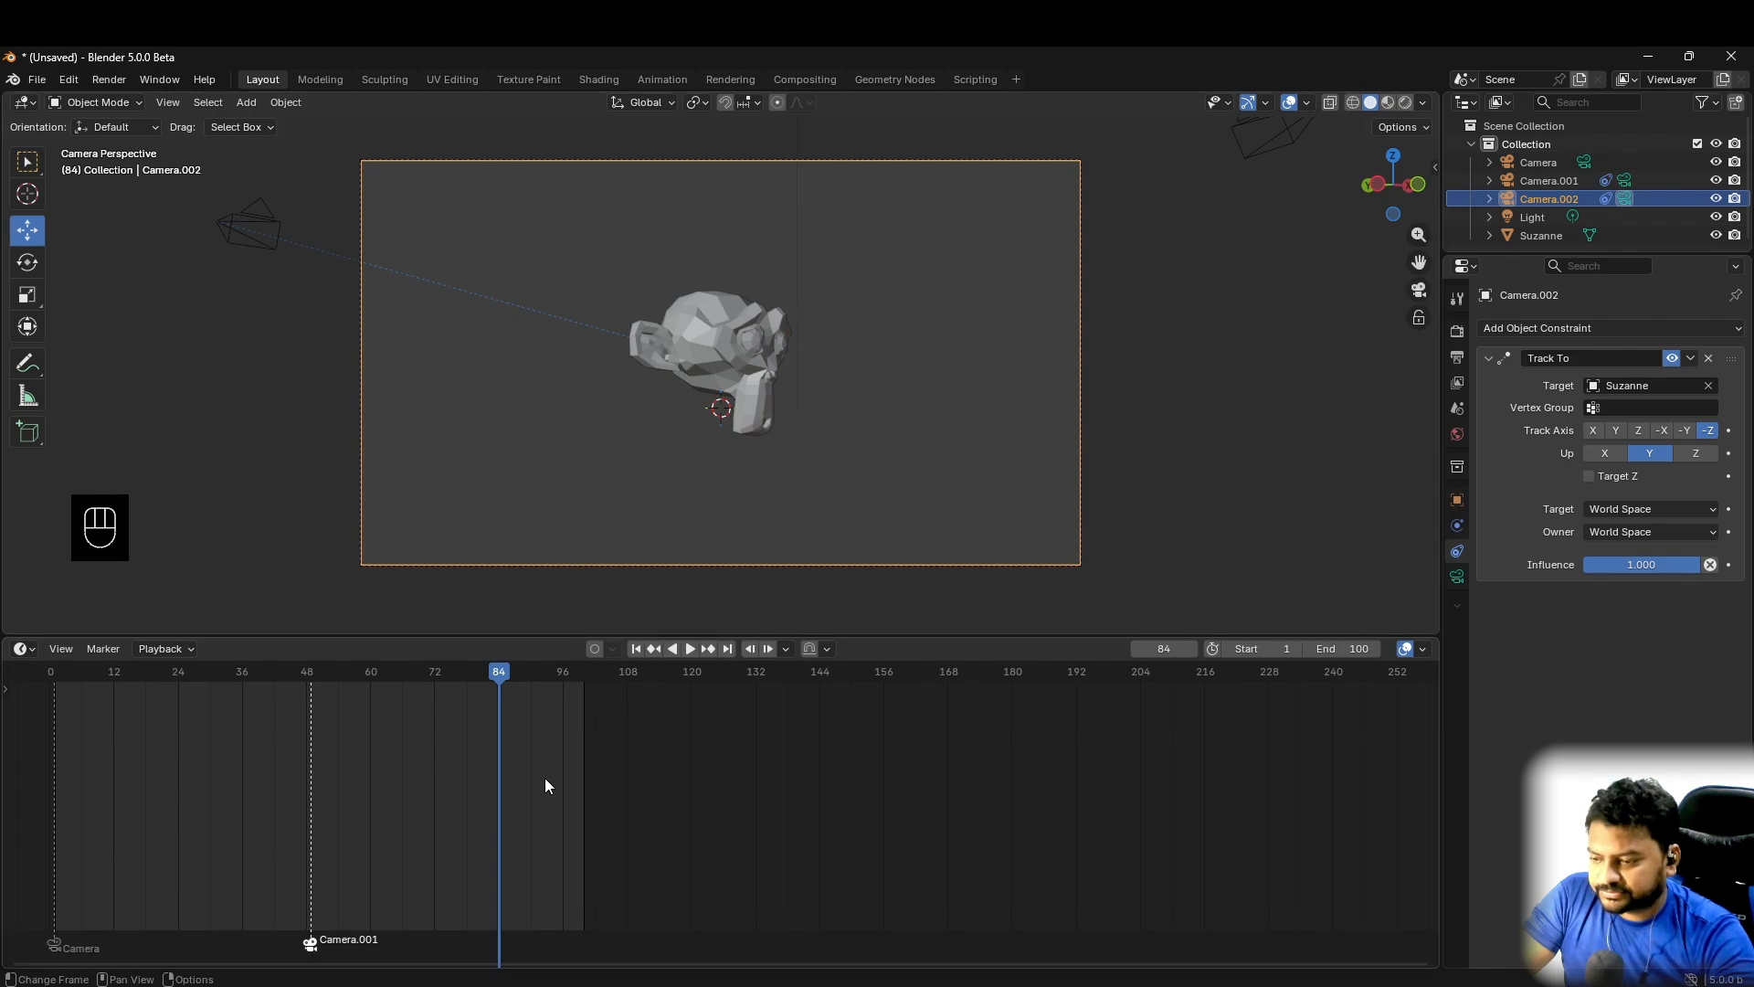
left_click_drag(499, 685, 485, 682)
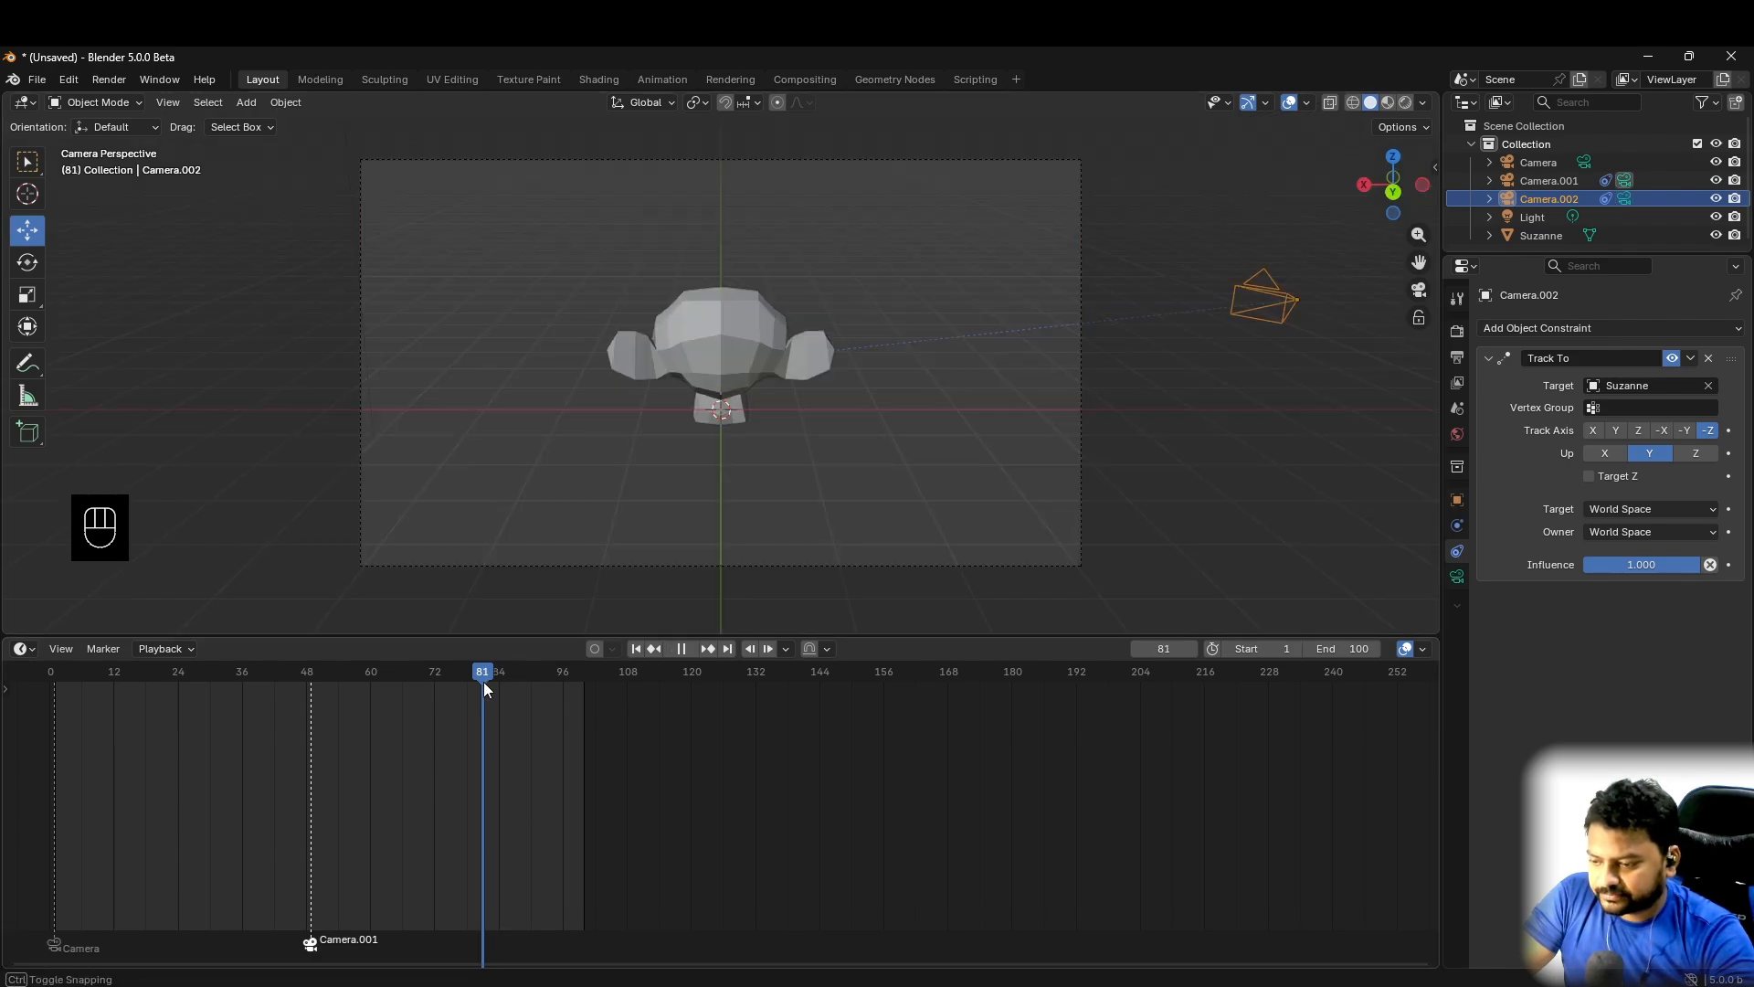
key("ctrl+b")
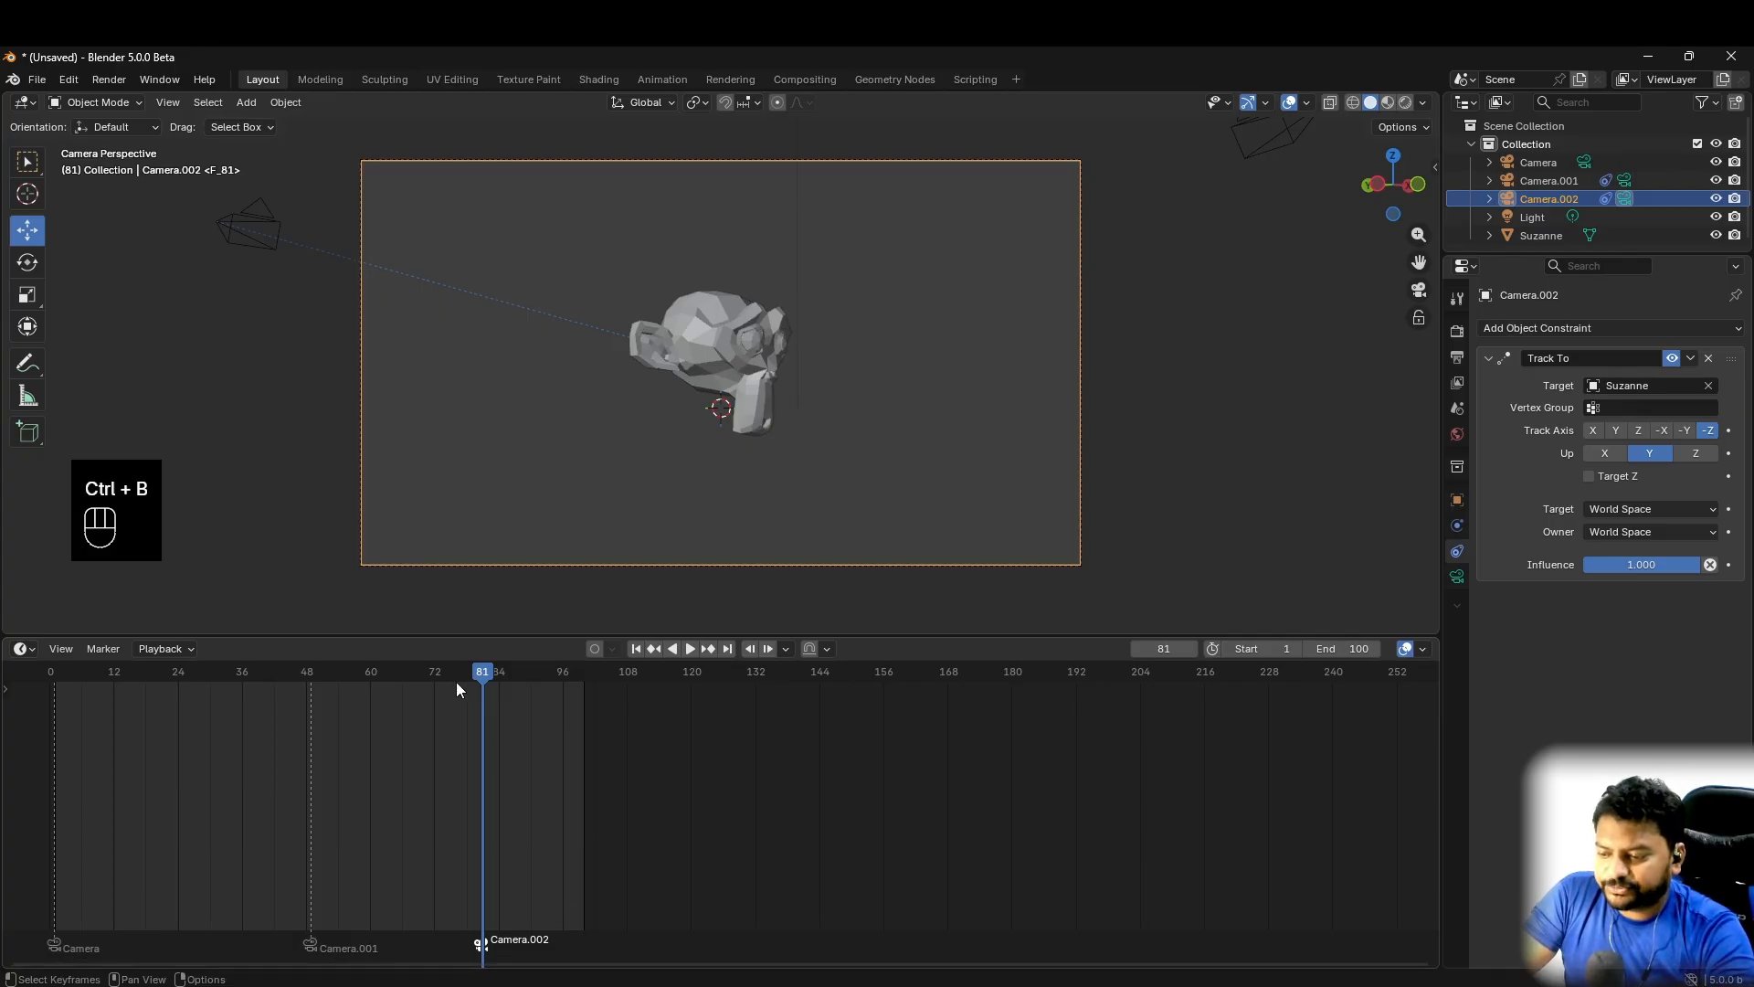
- Play the animation from before its first frame in a taller 3D viewport to check the camera switches at the markers
left_click_drag(482, 675, 39, 680)
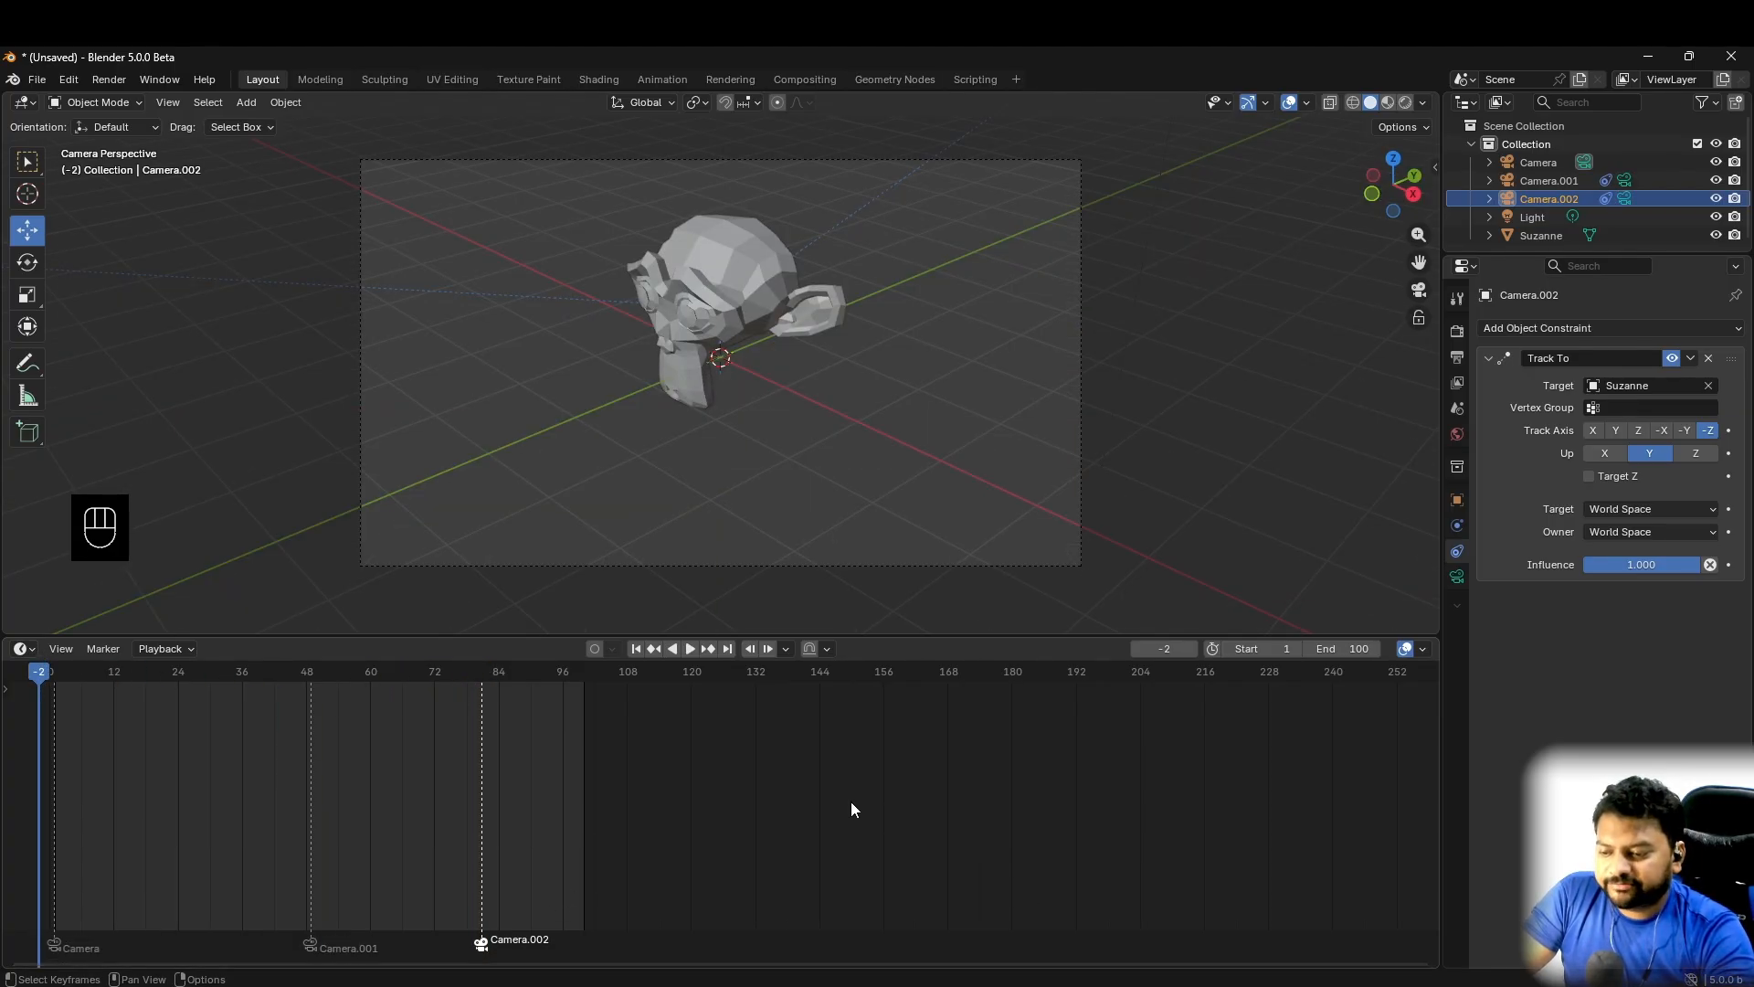
left_click(690, 649)
left_click_drag(908, 638, 931, 758)
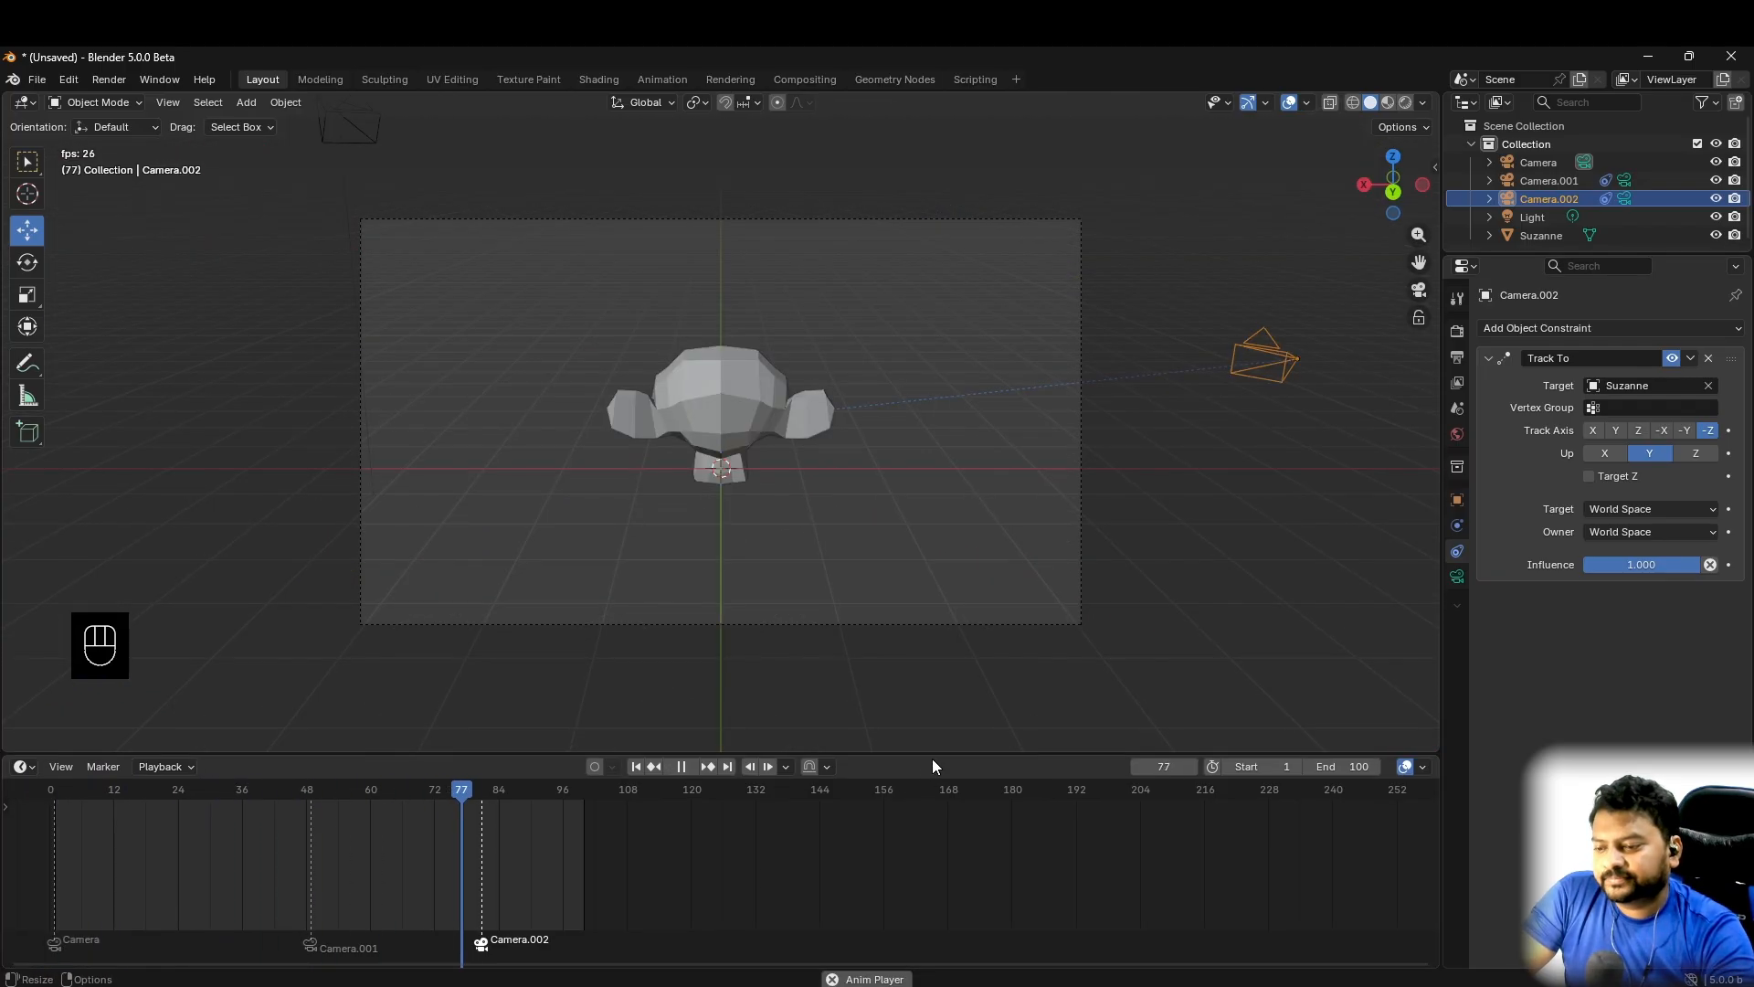